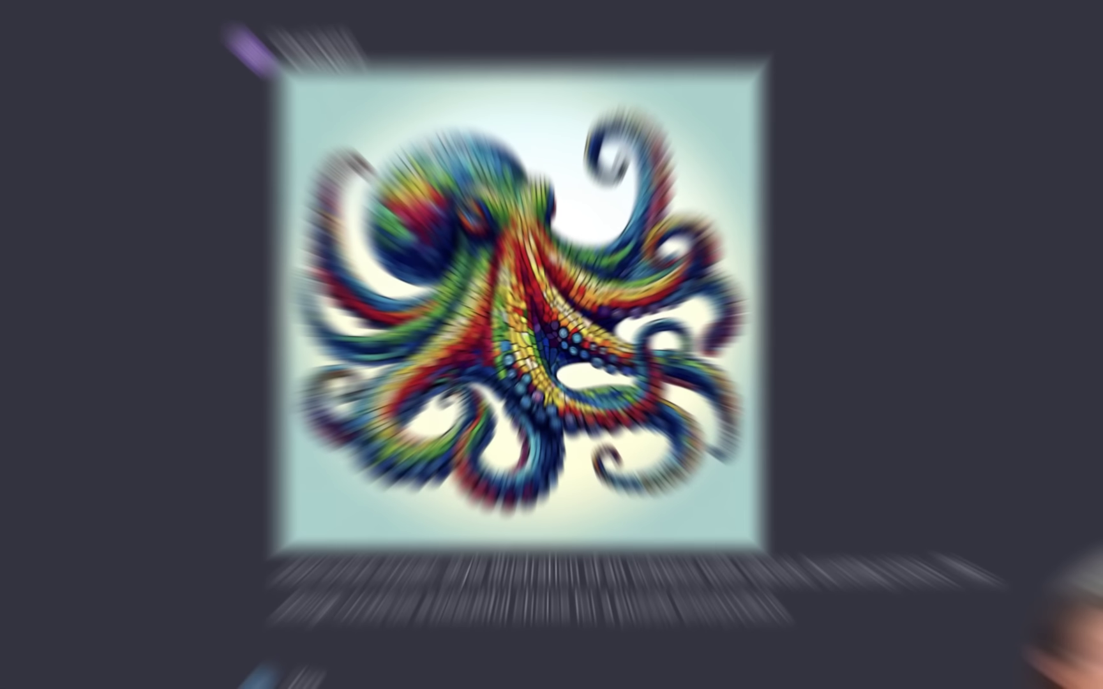
# Browse the open Etsy shop page, scrolling through its puzzle listings and stats
pyautogui.scroll(-5, 528, 345)
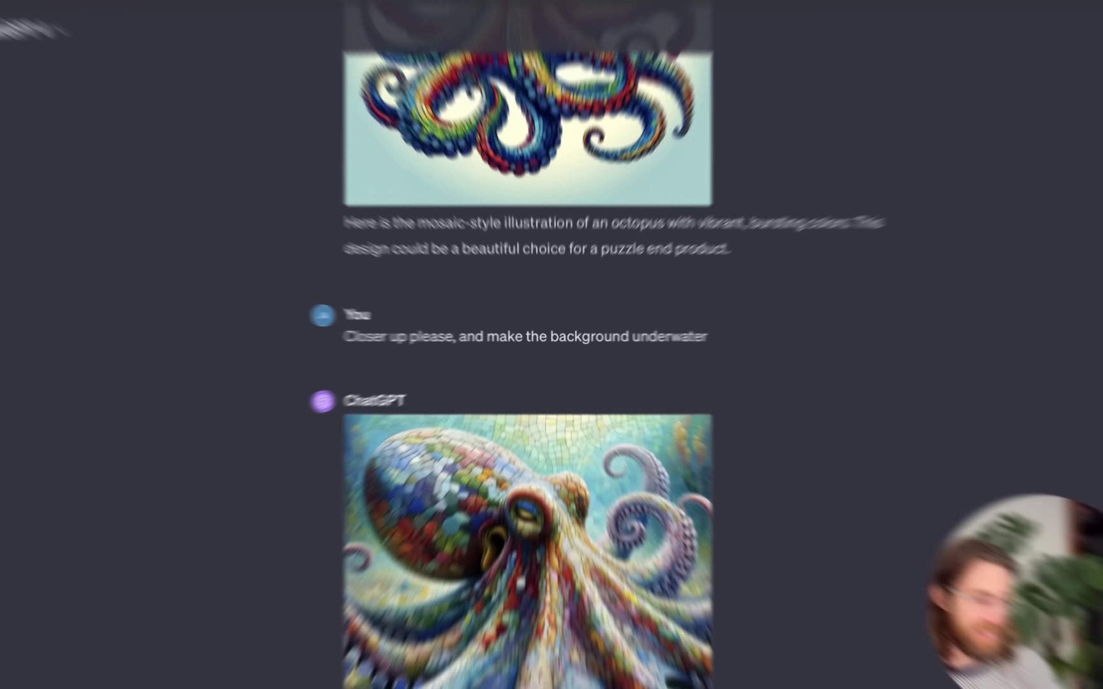
pyautogui.scroll(-5, 12, 477)
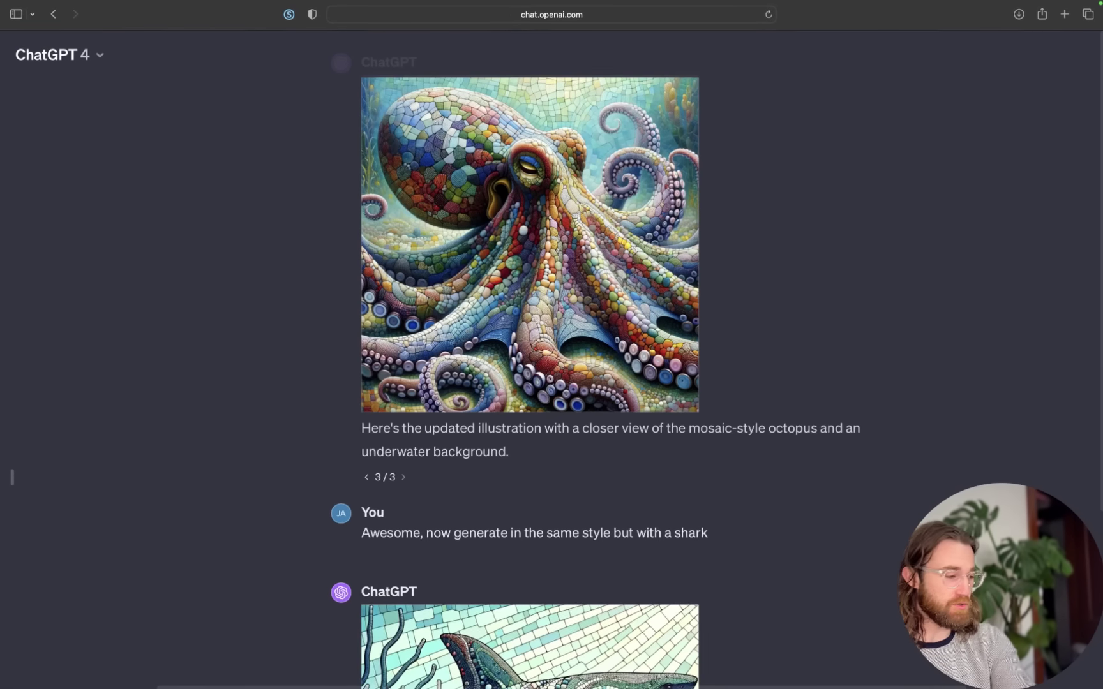
pyautogui.scroll(-3, 12, 478)
pyautogui.scroll(-4, 13, 477)
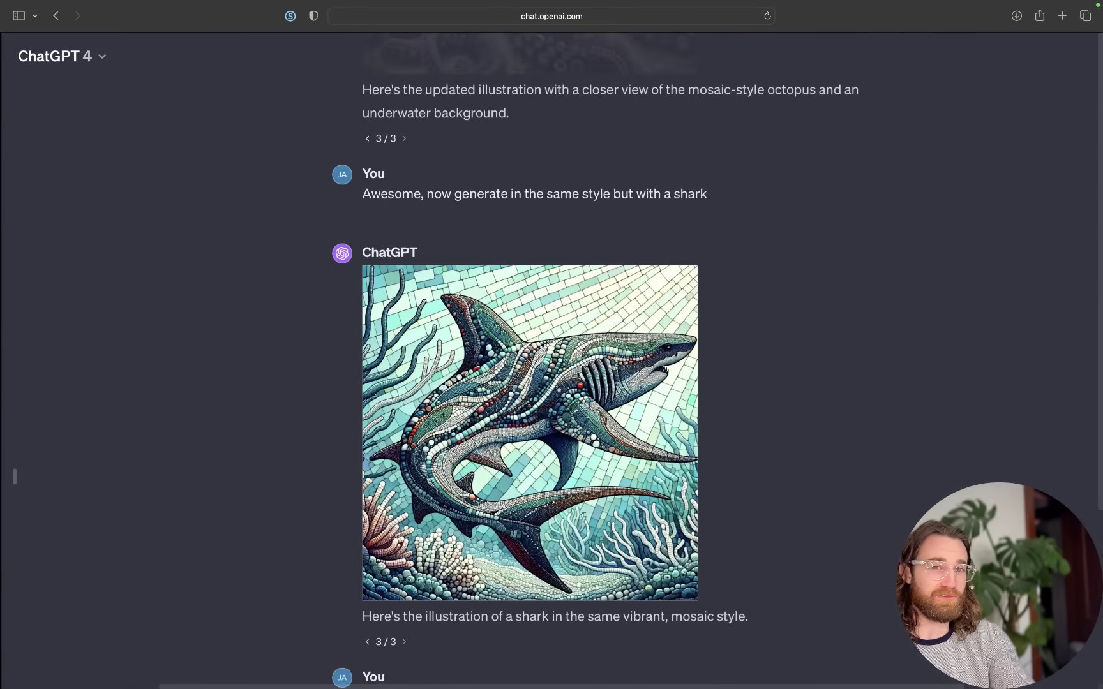
pyautogui.scroll(-3, 14, 476)
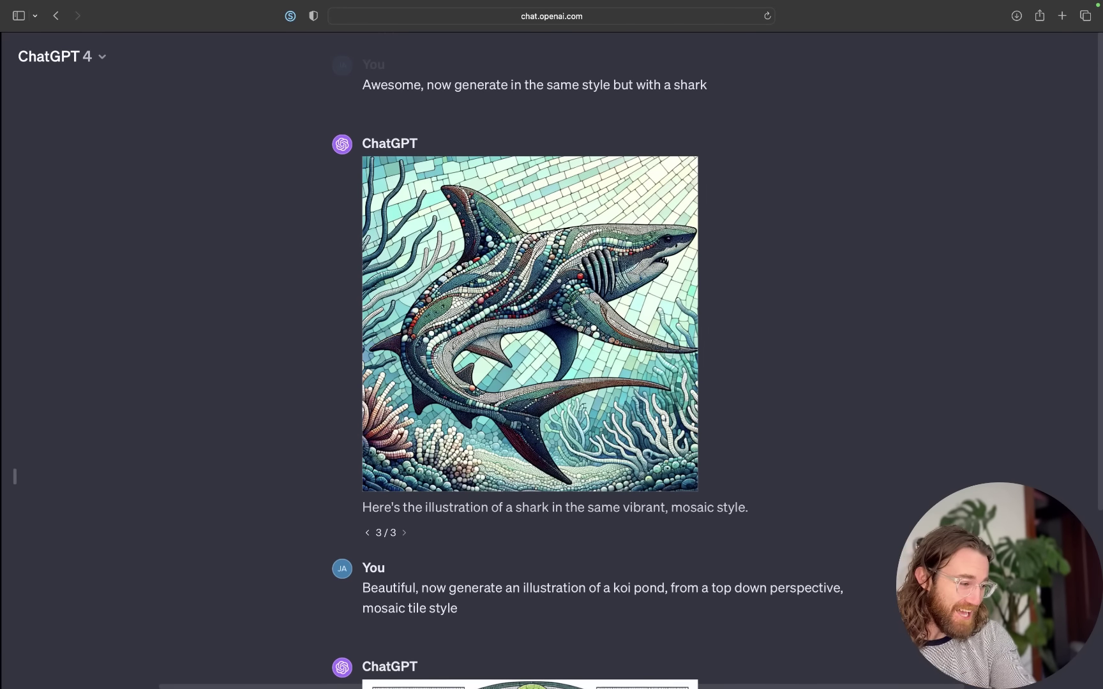
pyautogui.scroll(-4, 15, 476)
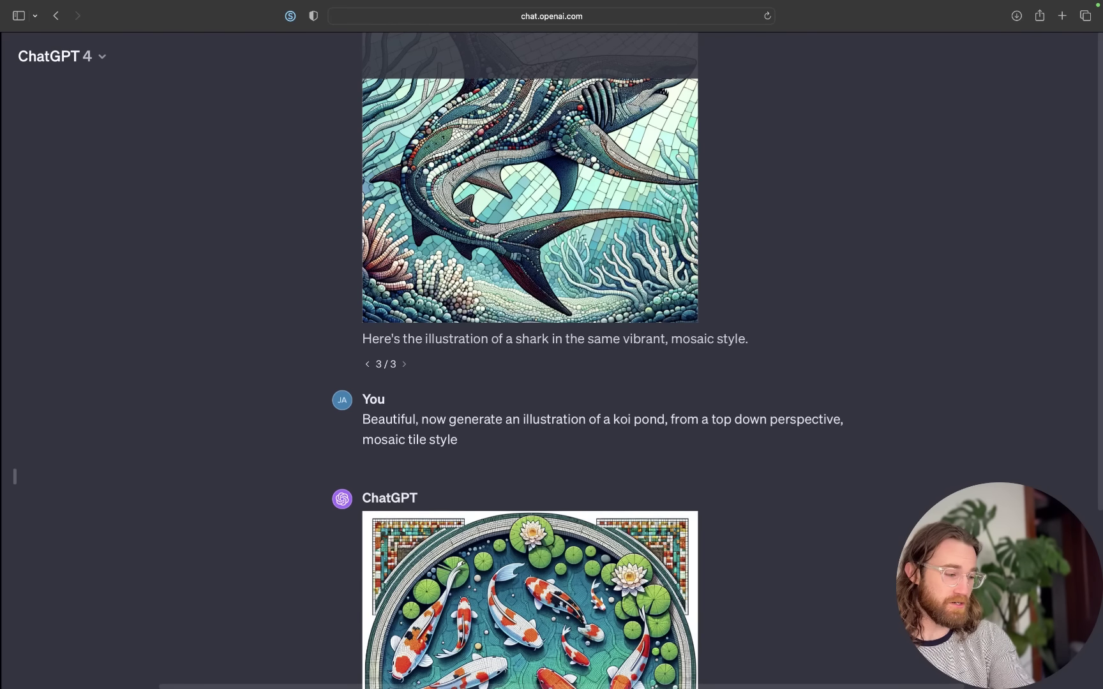
pyautogui.scroll(-18, 15, 476)
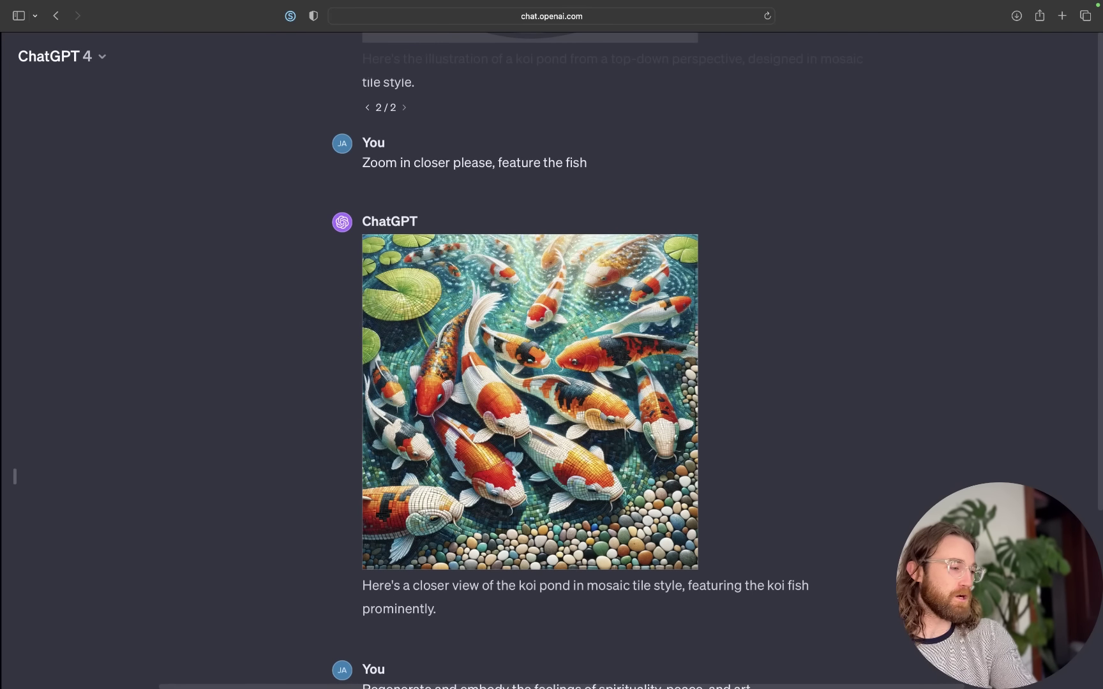
pyautogui.scroll(-1, 14, 476)
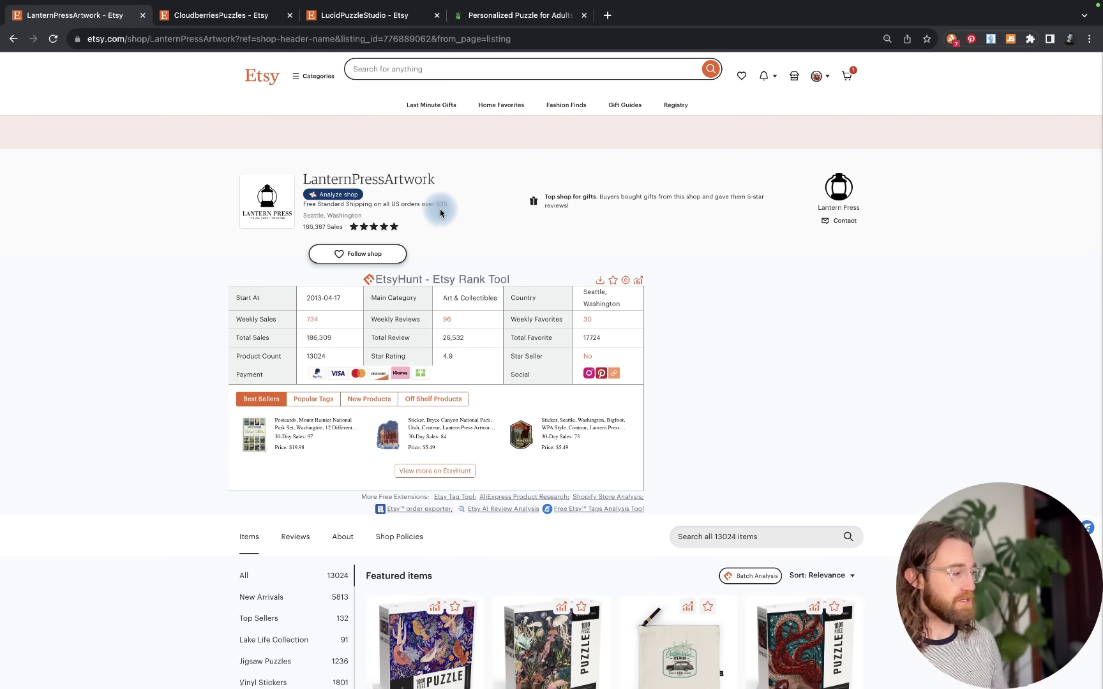
pyautogui.scroll(5, 383, 212)
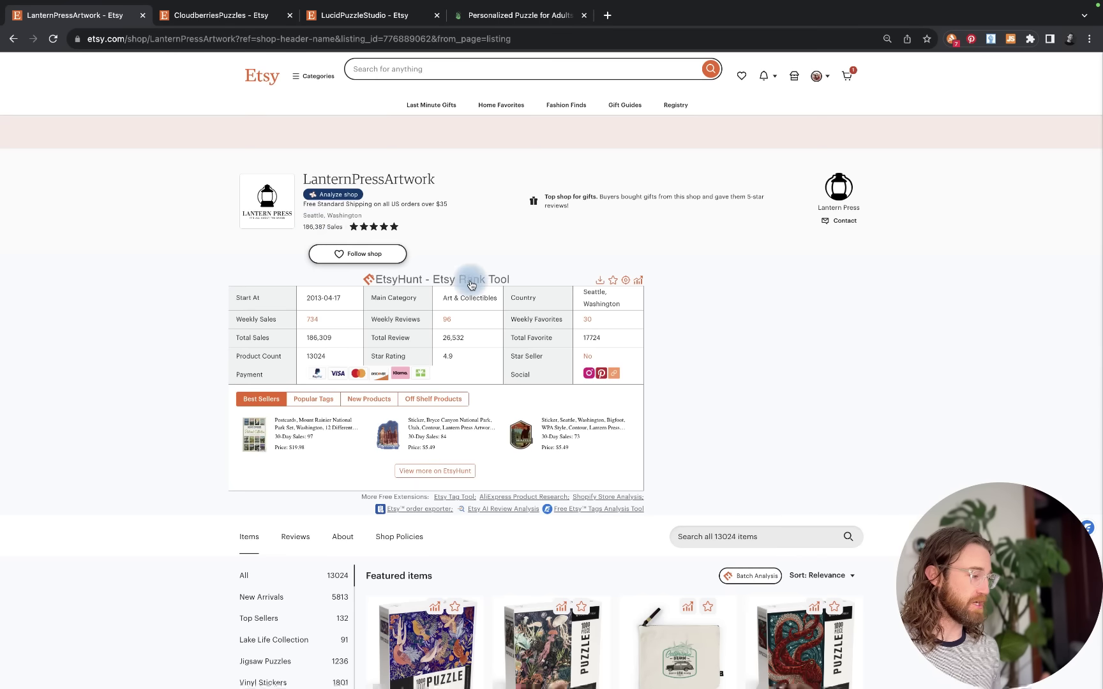
pyautogui.scroll(-6, 562, 282)
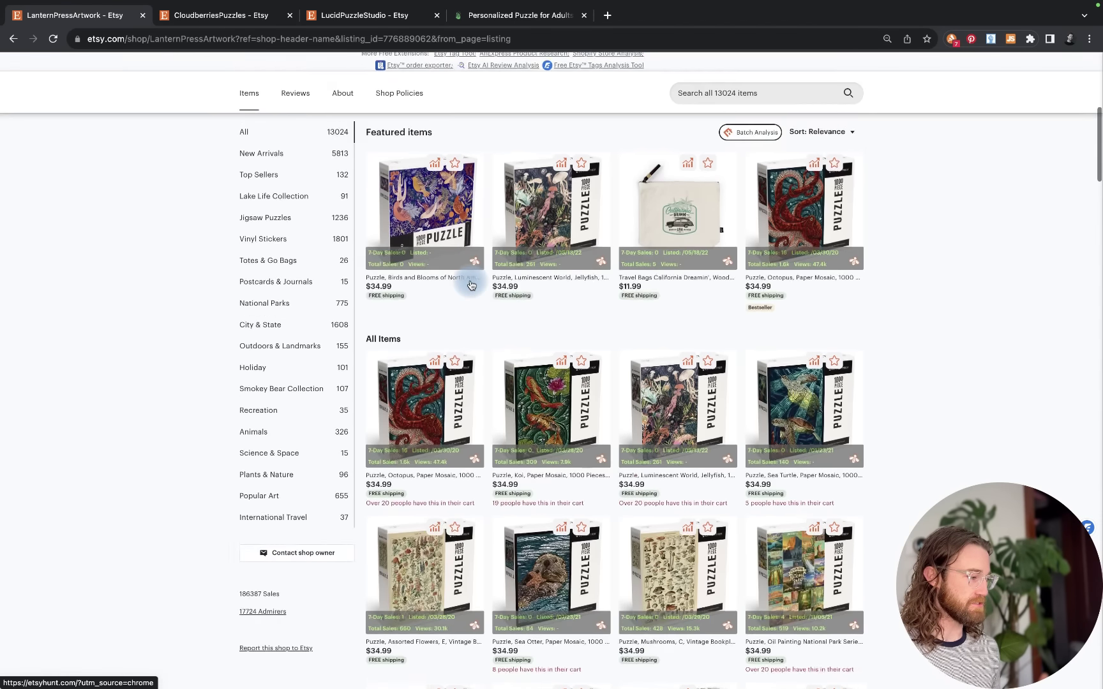
pyautogui.scroll(-2, 471, 285)
pyautogui.scroll(5, 622, 344)
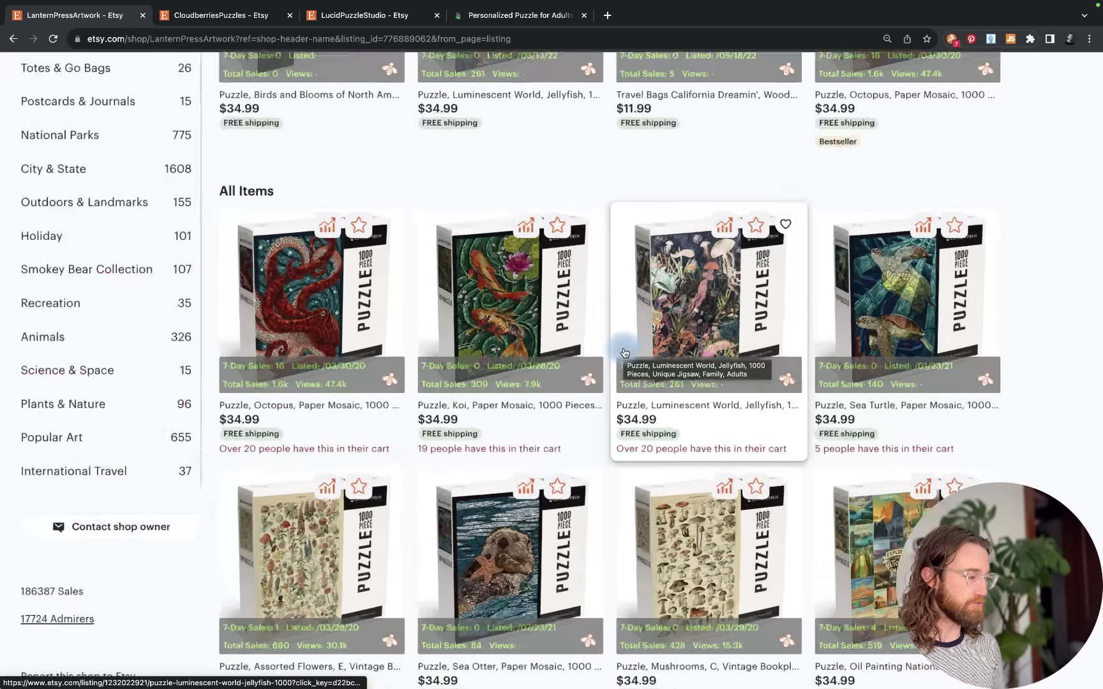
pyautogui.scroll(5, 624, 352)
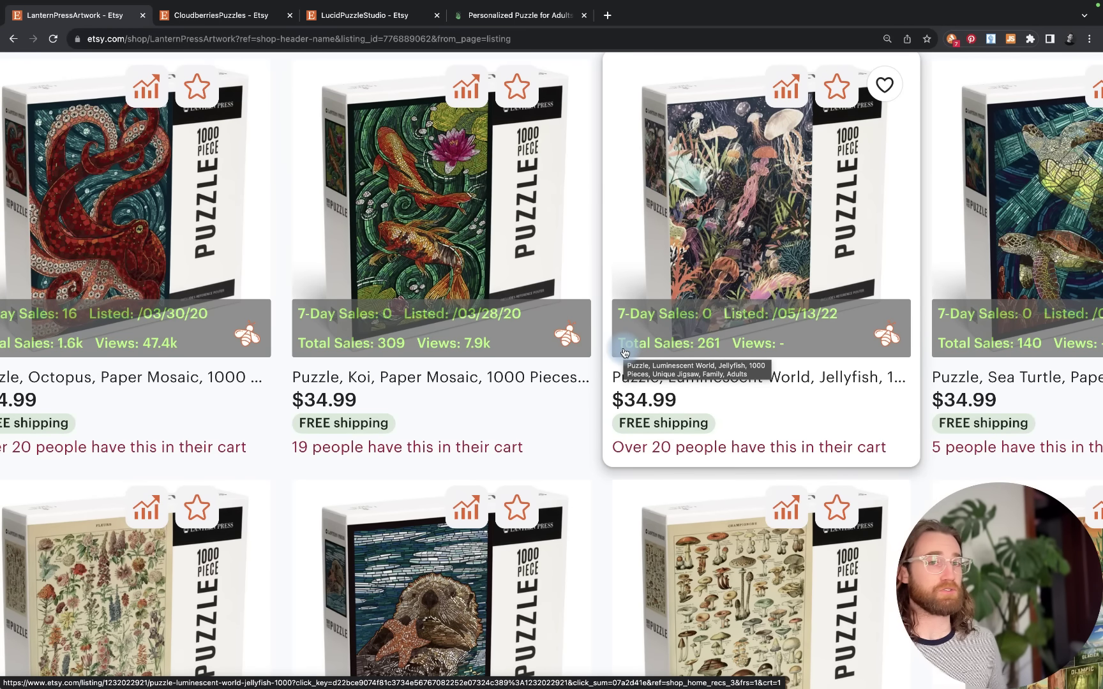
pyautogui.scroll(-5, 624, 353)
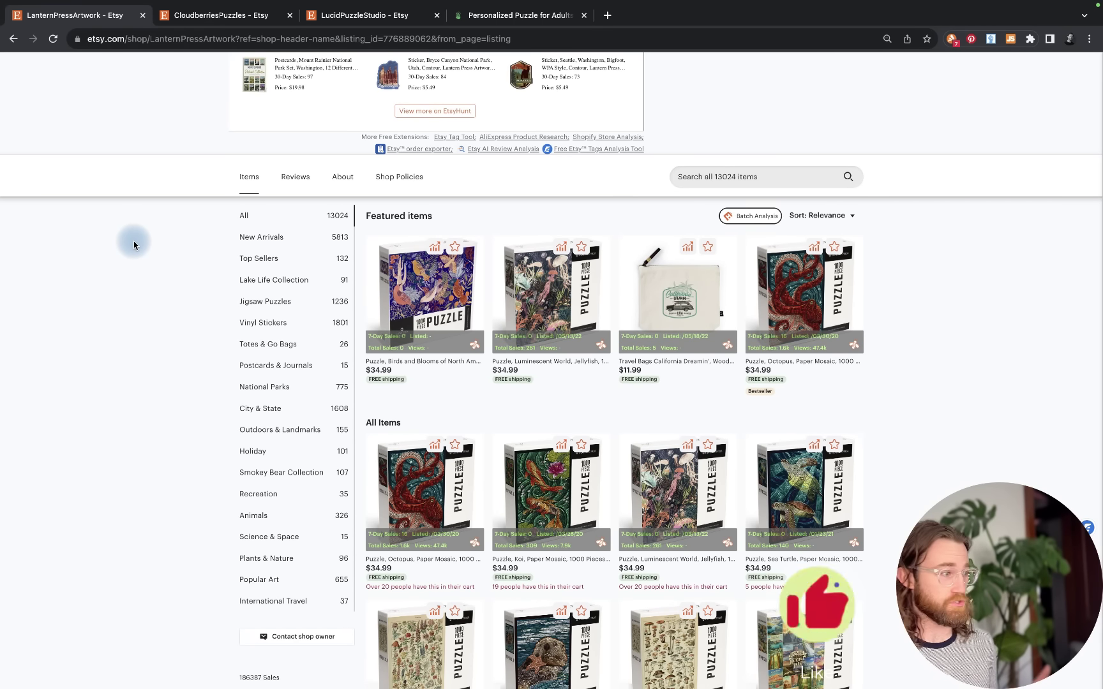
# Open the CloudberriesPuzzles shop and scroll through its sales stats
pyautogui.click(197, 15)
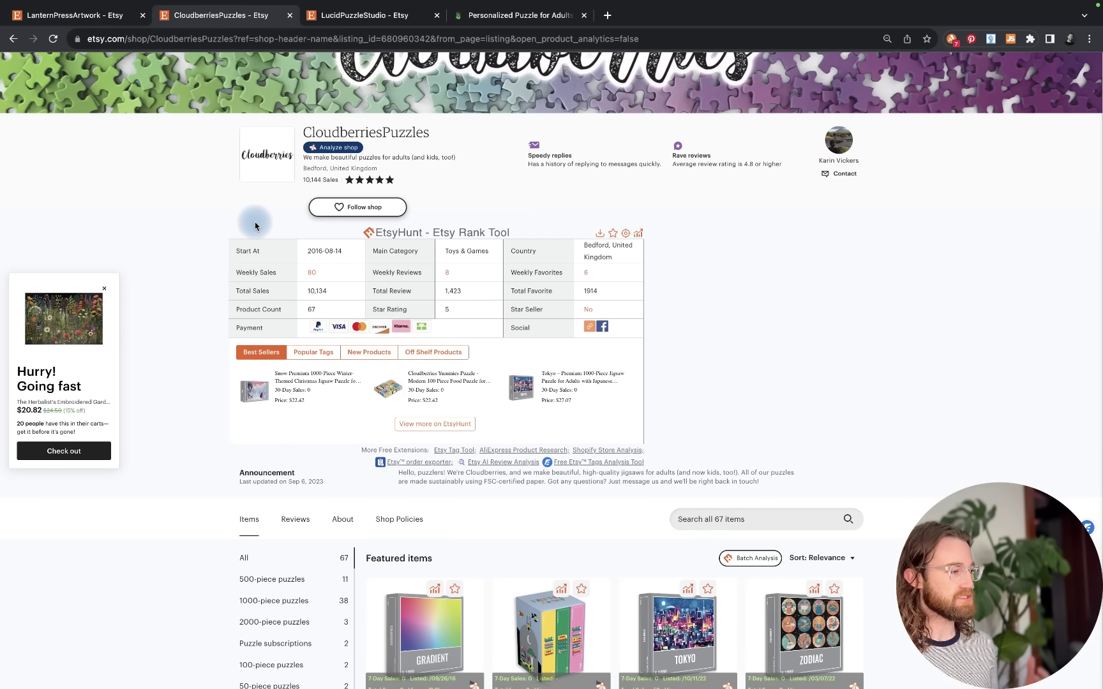
pyautogui.scroll(-1, 179, 241)
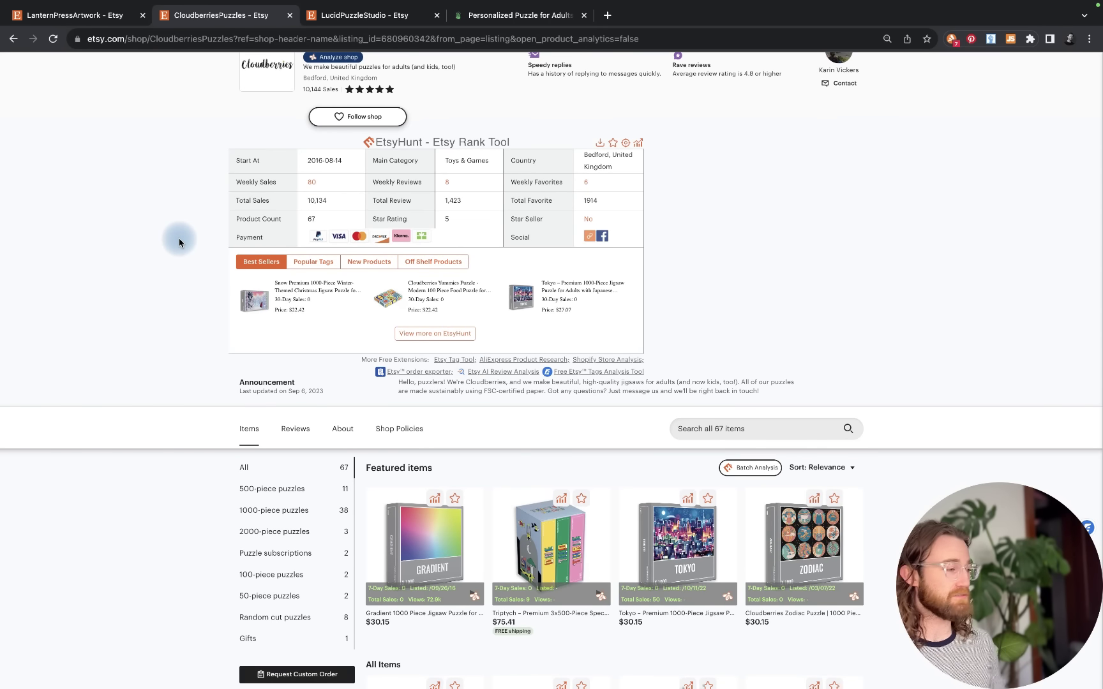
pyautogui.scroll(-1, 178, 238)
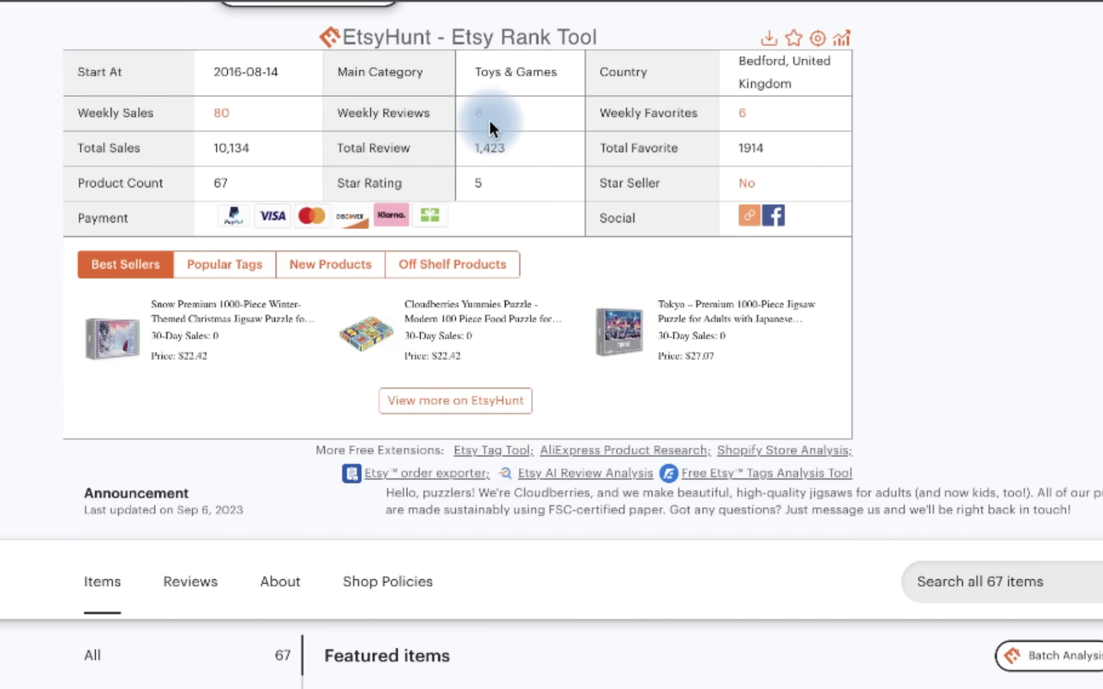
pyautogui.scroll(-15, 967, 562)
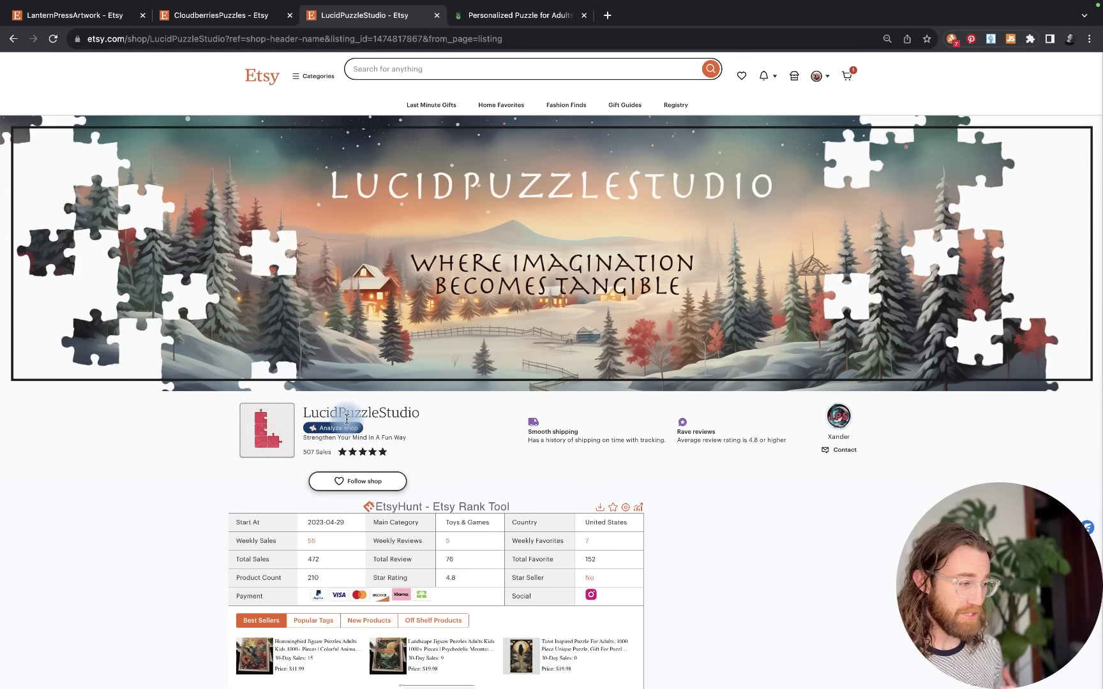
pyautogui.scroll(-20, 345, 524)
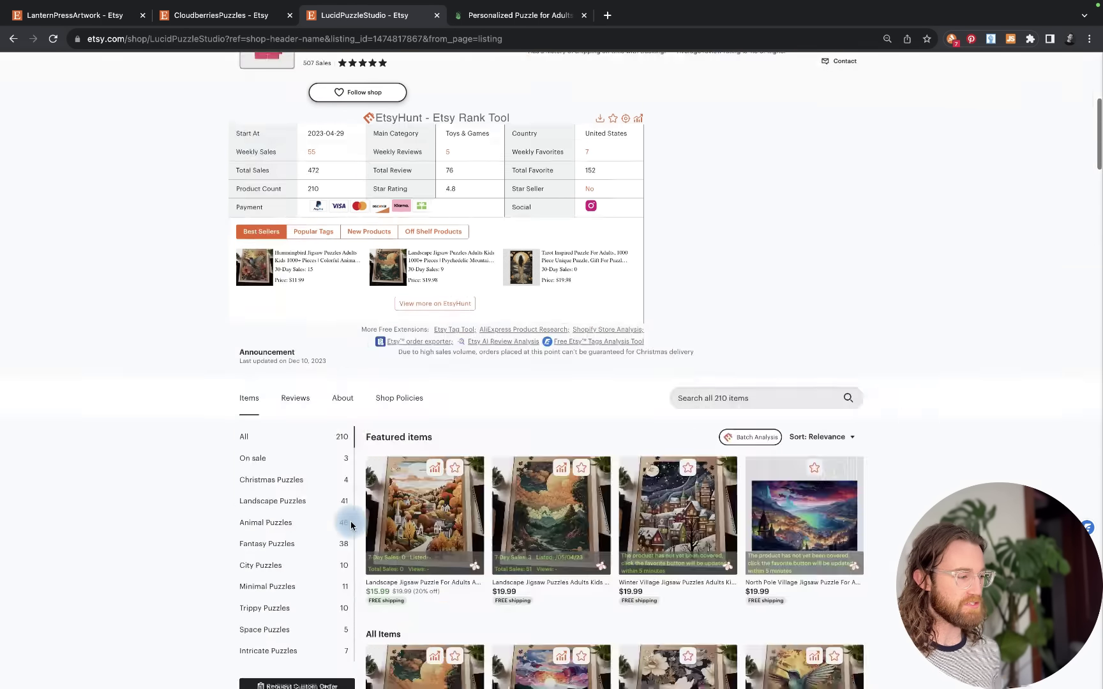
pyautogui.scroll(15, 350, 525)
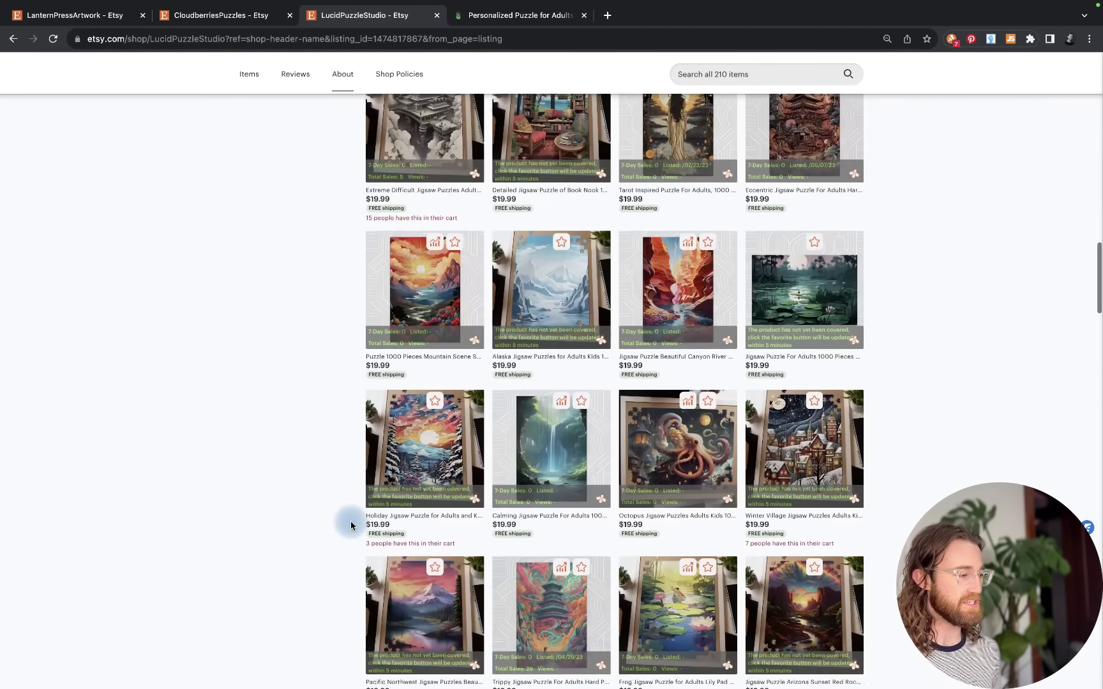
pyautogui.scroll(5, 470, 306)
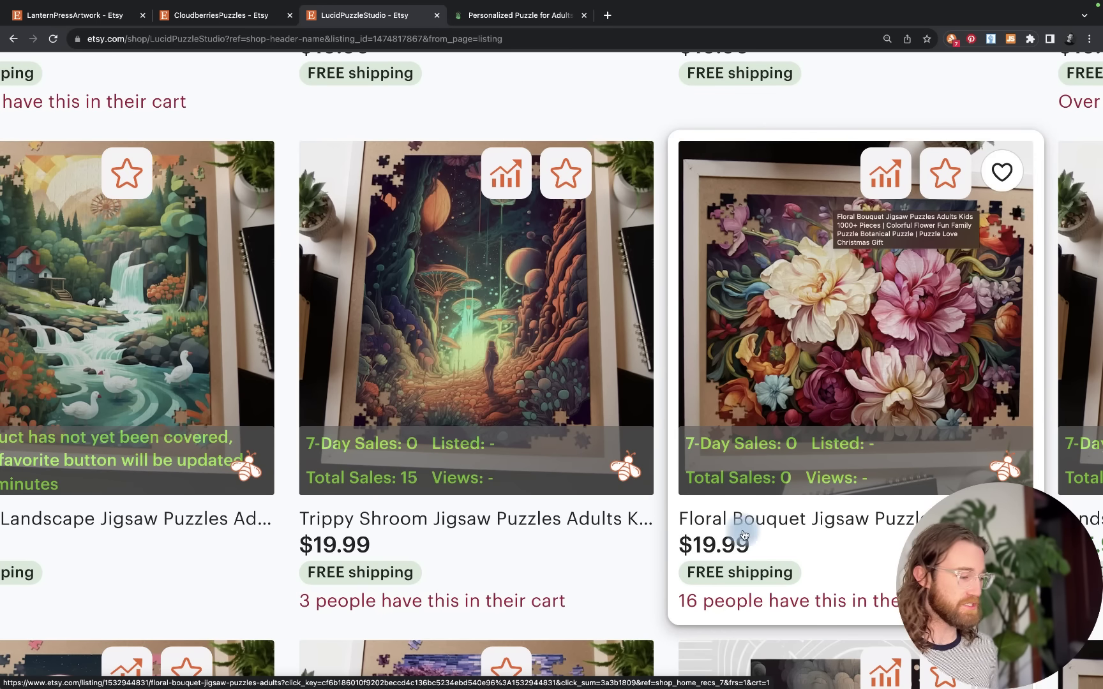
pyautogui.scroll(-5, 822, 455)
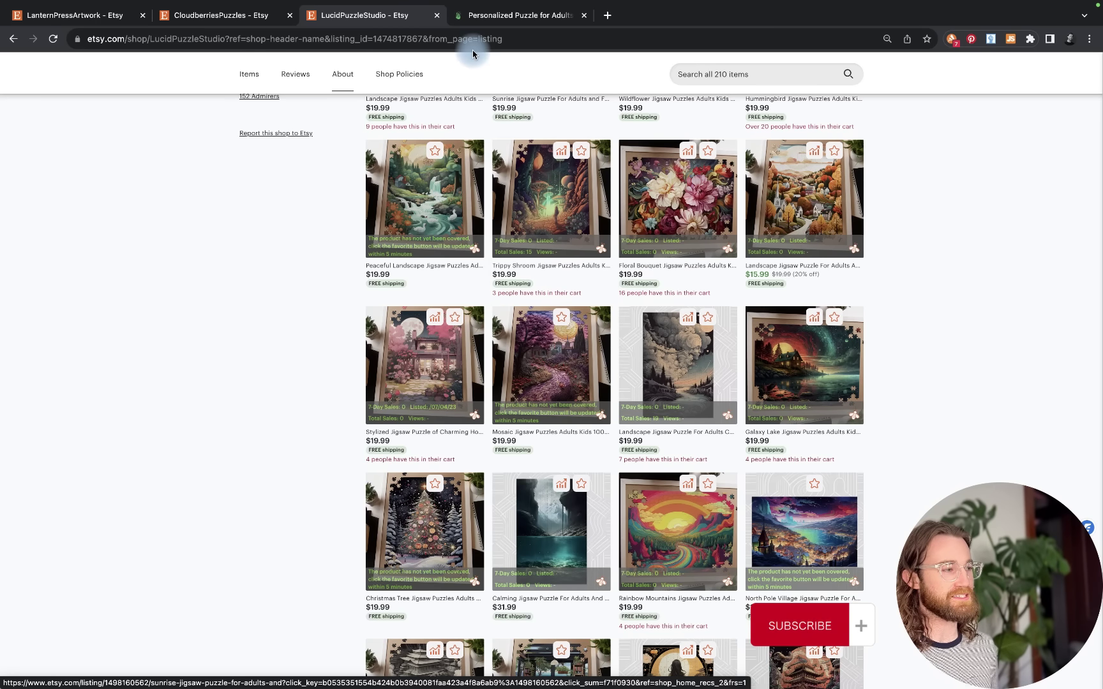
# Bring up Printify's Puzzle (110, 252, 520, 1014-piece) page and highlight 1014 in the title
pyautogui.click(481, 15)
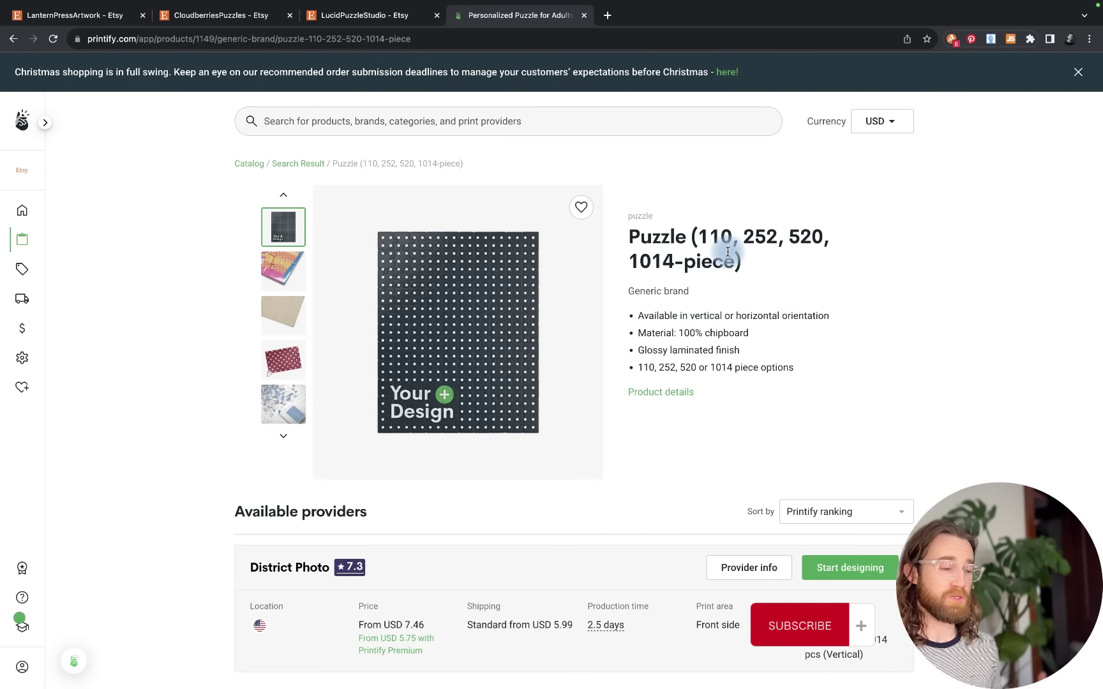
pyautogui.doubleClick(662, 259)
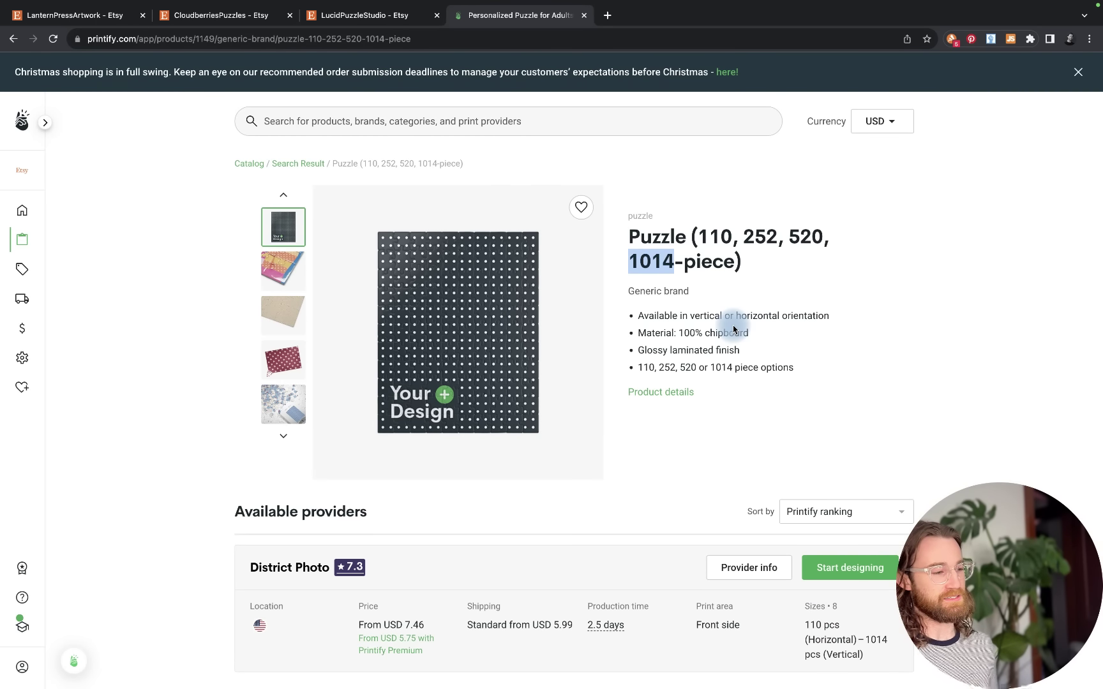
pyautogui.scroll(-1, 732, 328)
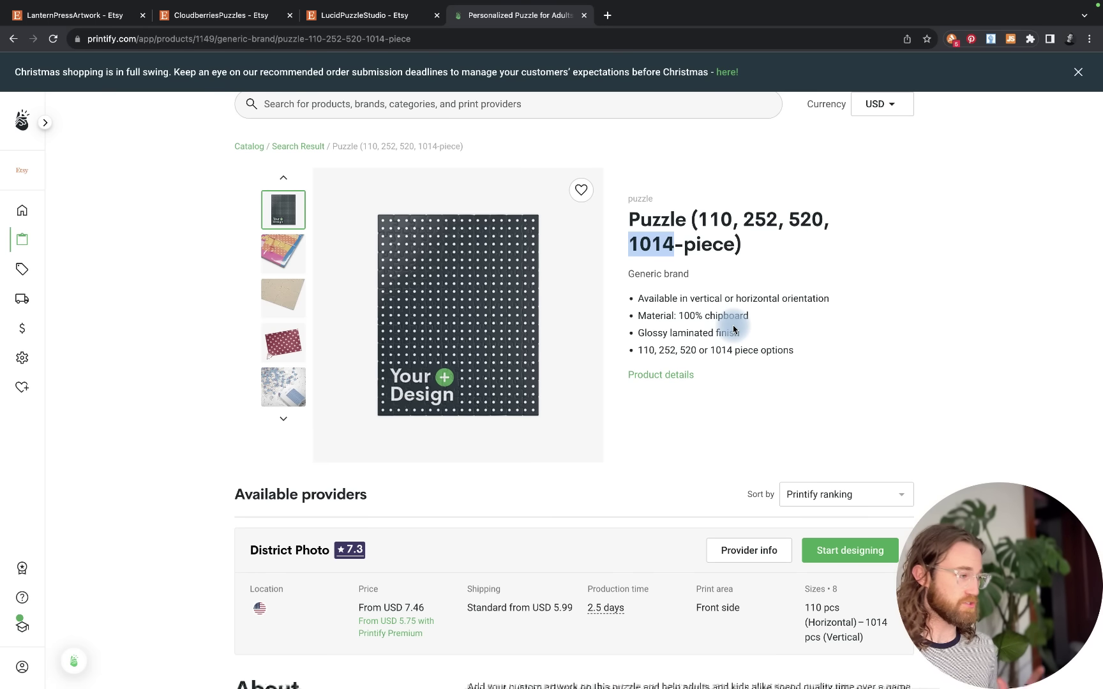
pyautogui.scroll(-15, 800, 320)
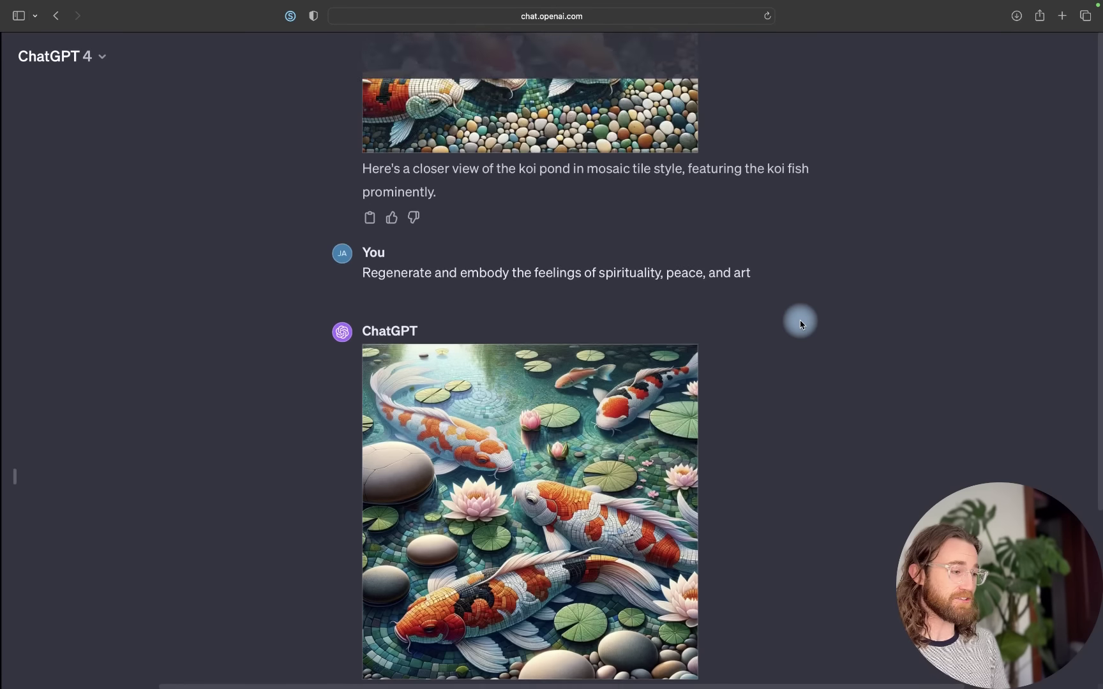
pyautogui.scroll(-2, 799, 320)
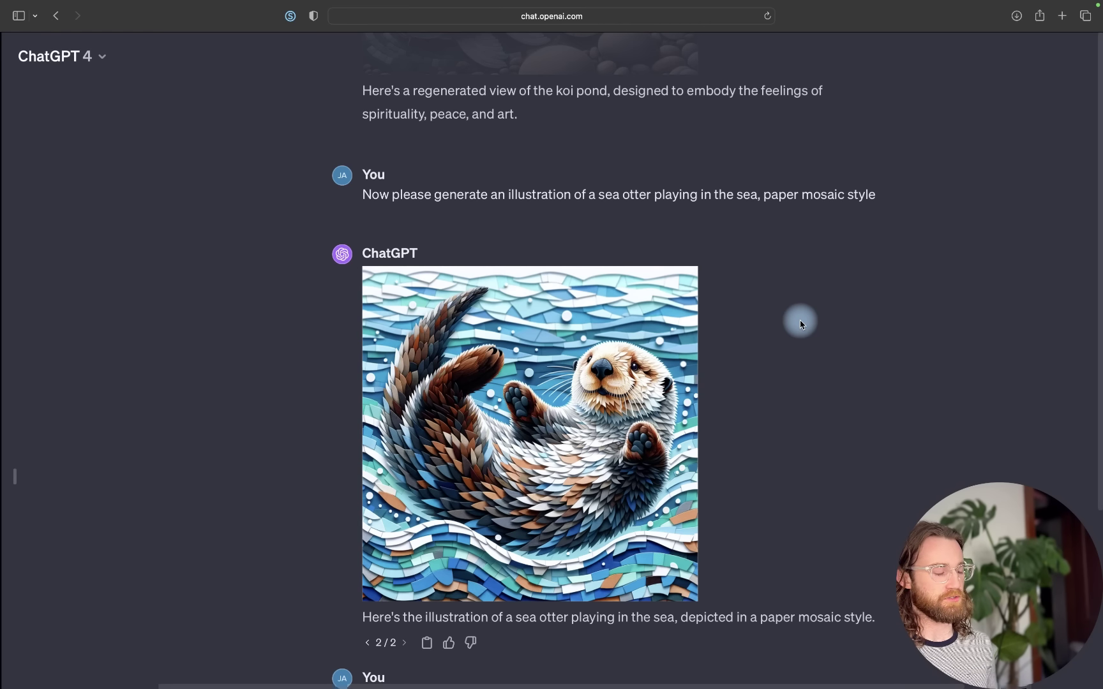
pyautogui.scroll(-20, 800, 320)
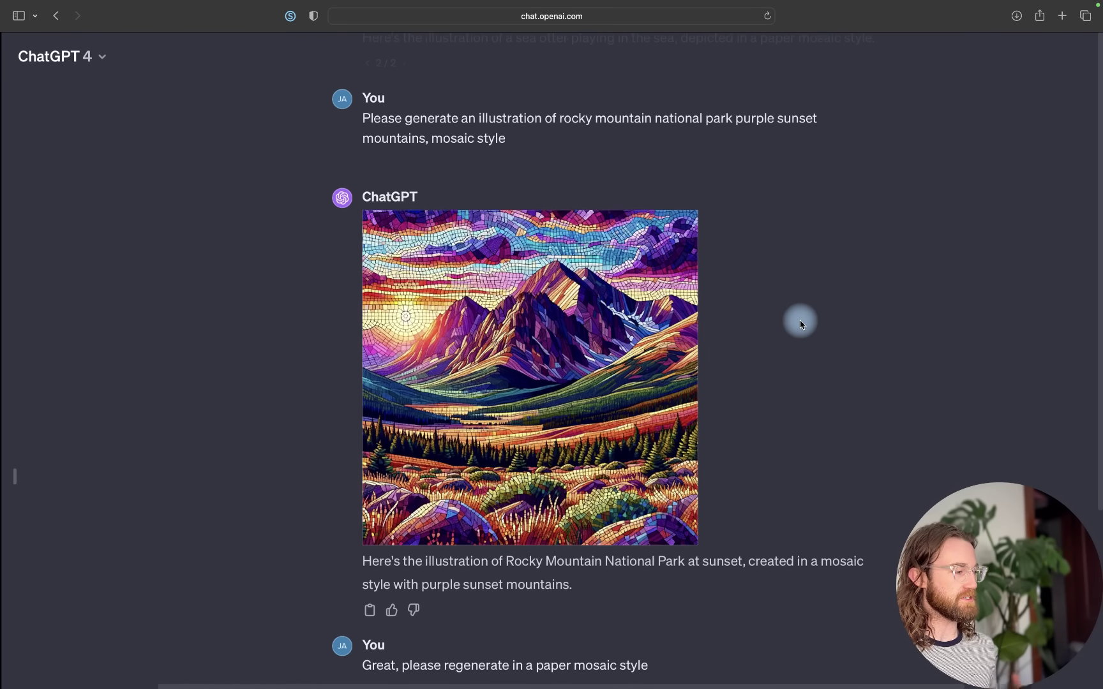
pyautogui.scroll(-20, 800, 320)
pyautogui.scroll(-5, 800, 320)
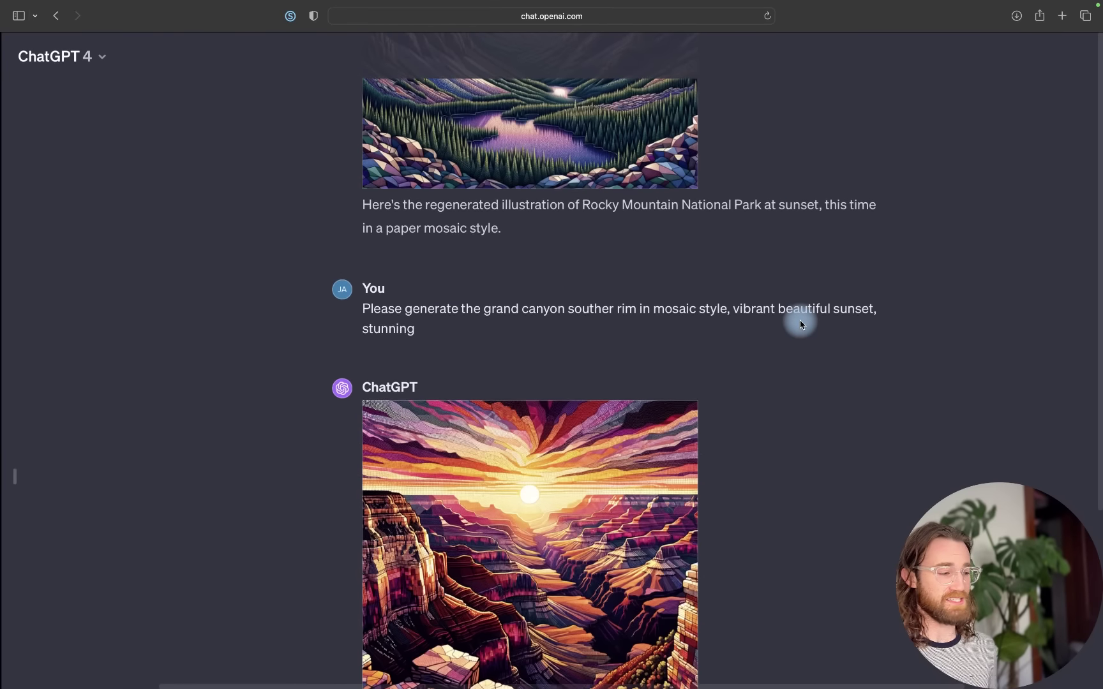
pyautogui.scroll(20, 799, 319)
pyautogui.scroll(20, 800, 319)
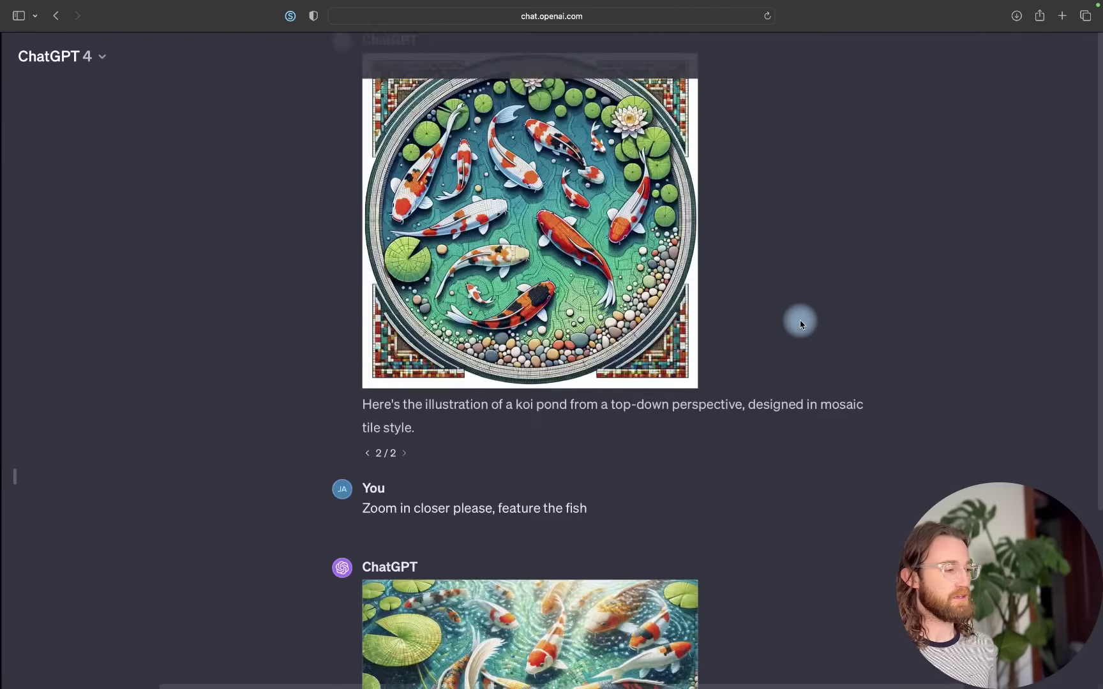
pyautogui.scroll(1, 799, 325)
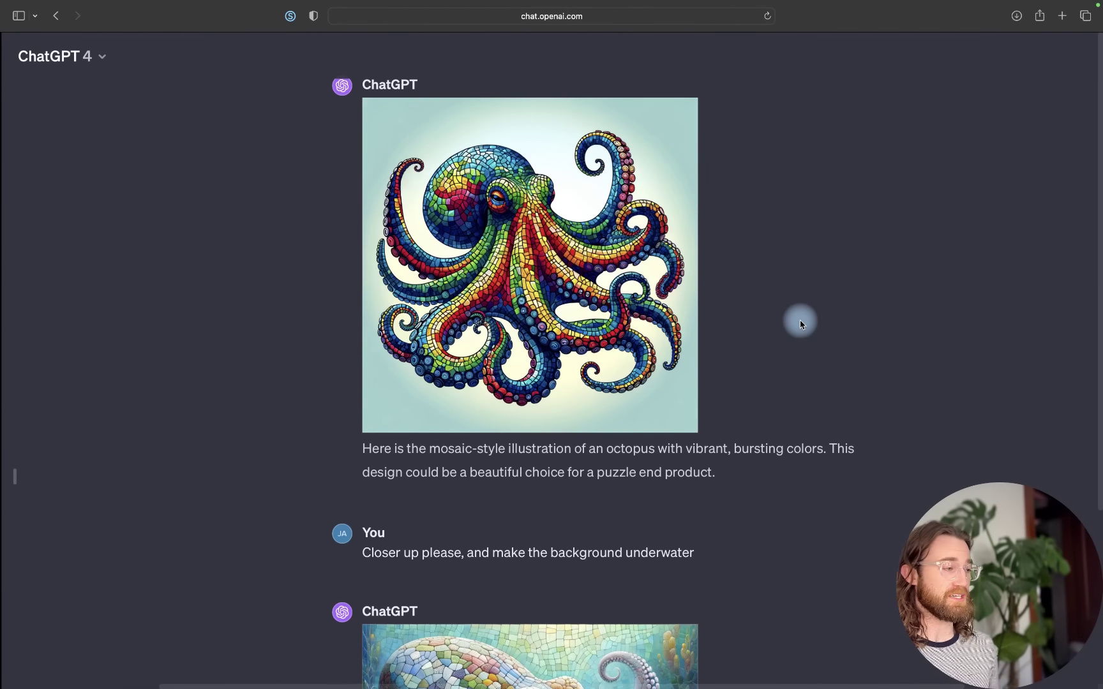
pyautogui.scroll(2, 801, 325)
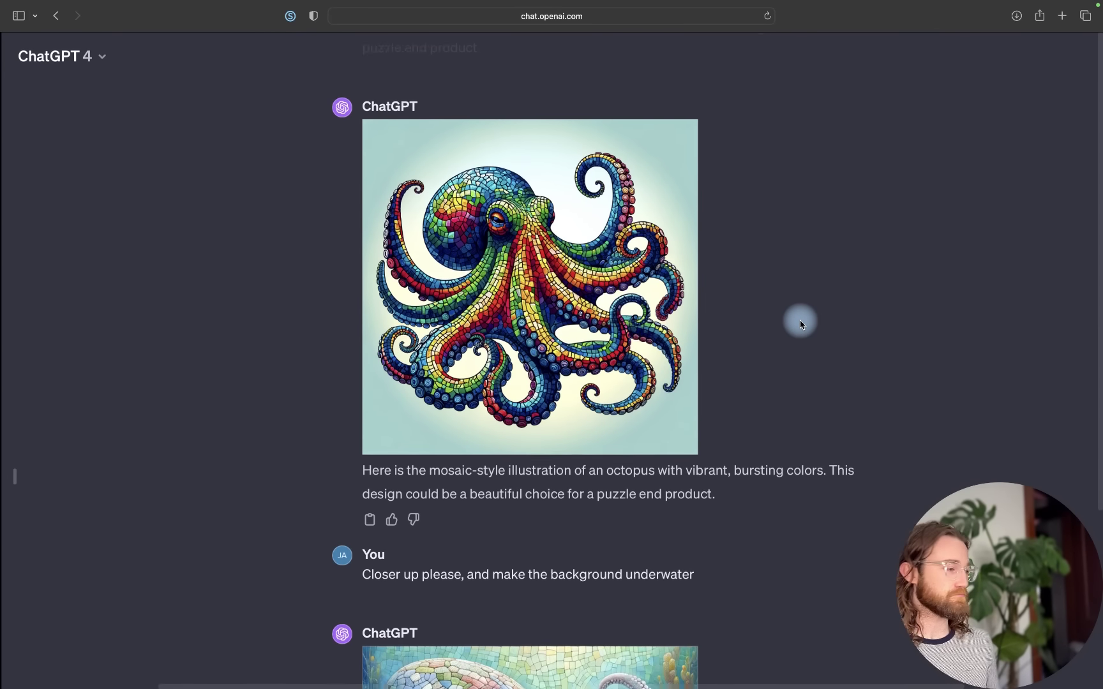
pyautogui.scroll(2, 801, 324)
pyautogui.scroll(1, 801, 325)
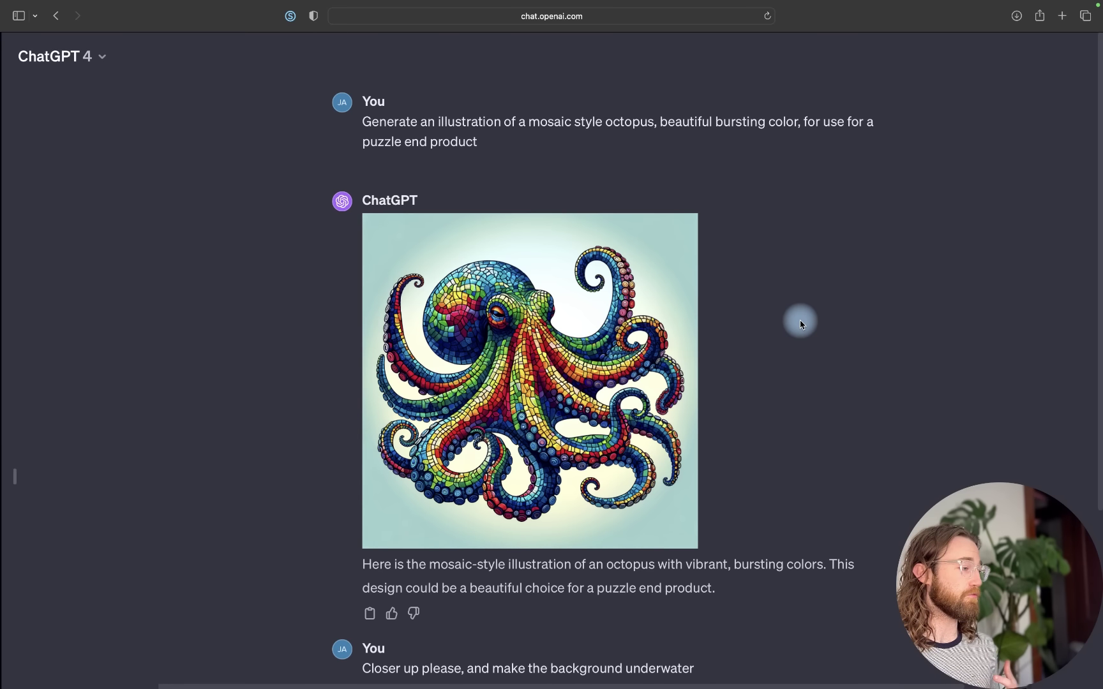
pyautogui.scroll(-3, 800, 324)
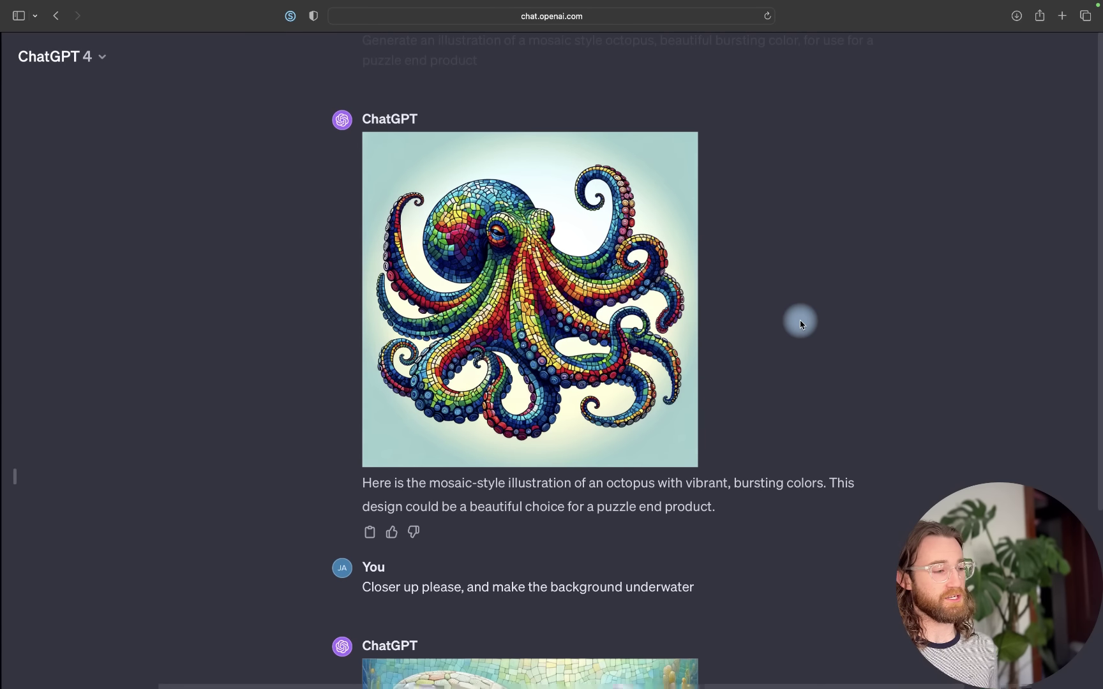
pyautogui.scroll(-2, 800, 324)
pyautogui.scroll(2, 664, 328)
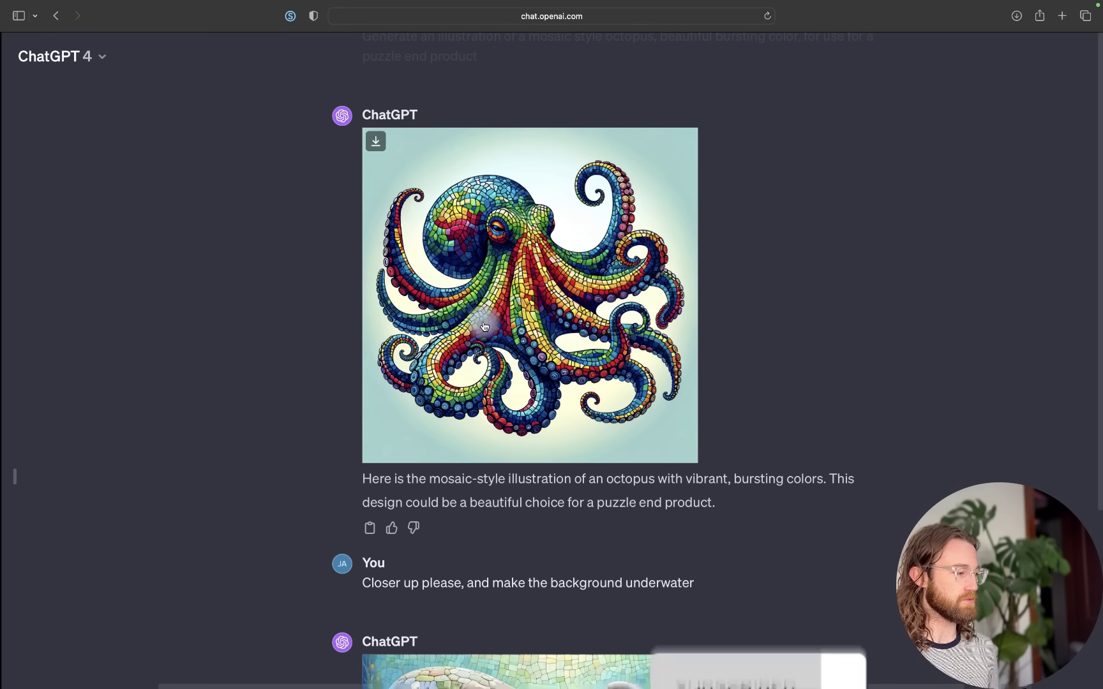
pyautogui.scroll(-5, 735, 350)
pyautogui.scroll(-3, 740, 355)
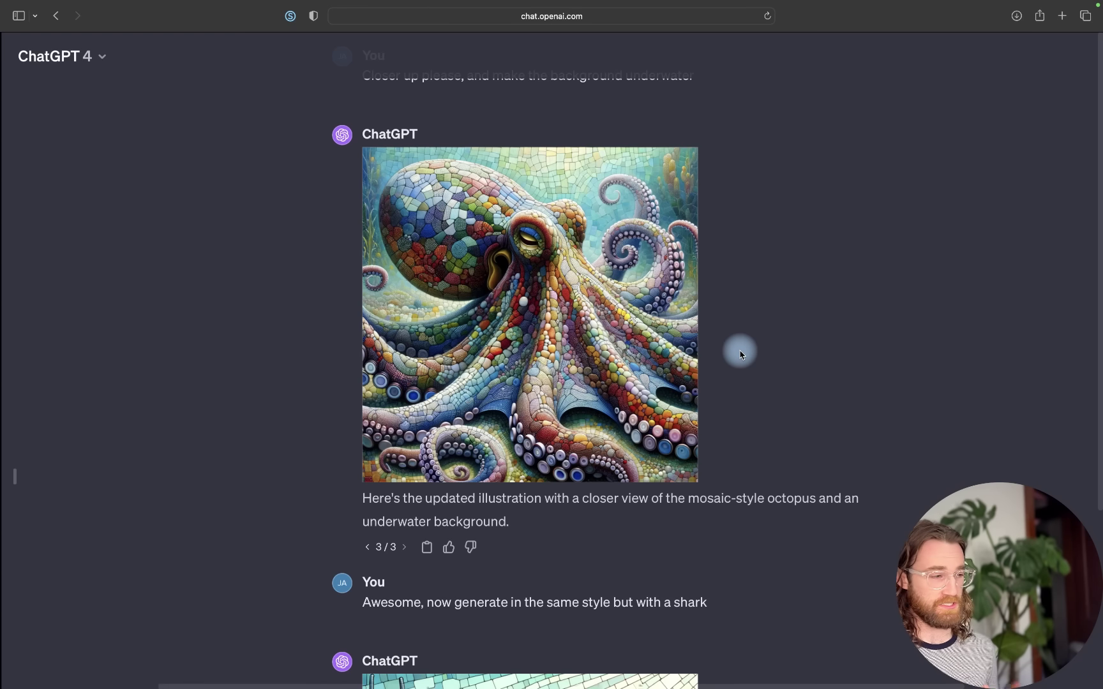
pyautogui.click(582, 348)
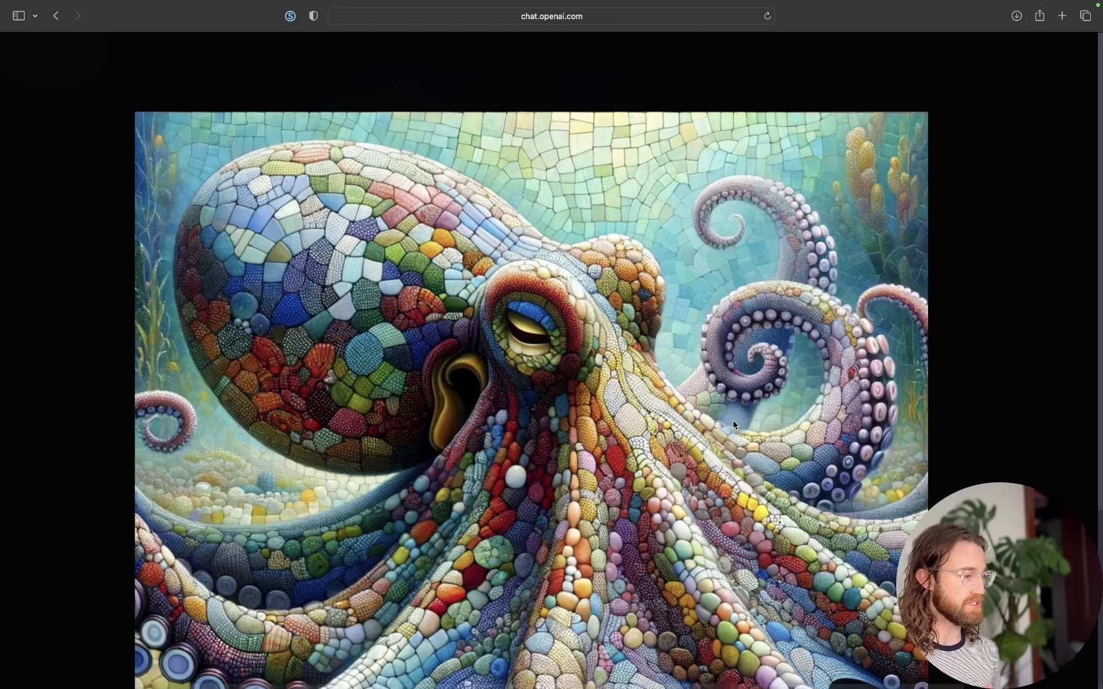
pyautogui.click(813, 403)
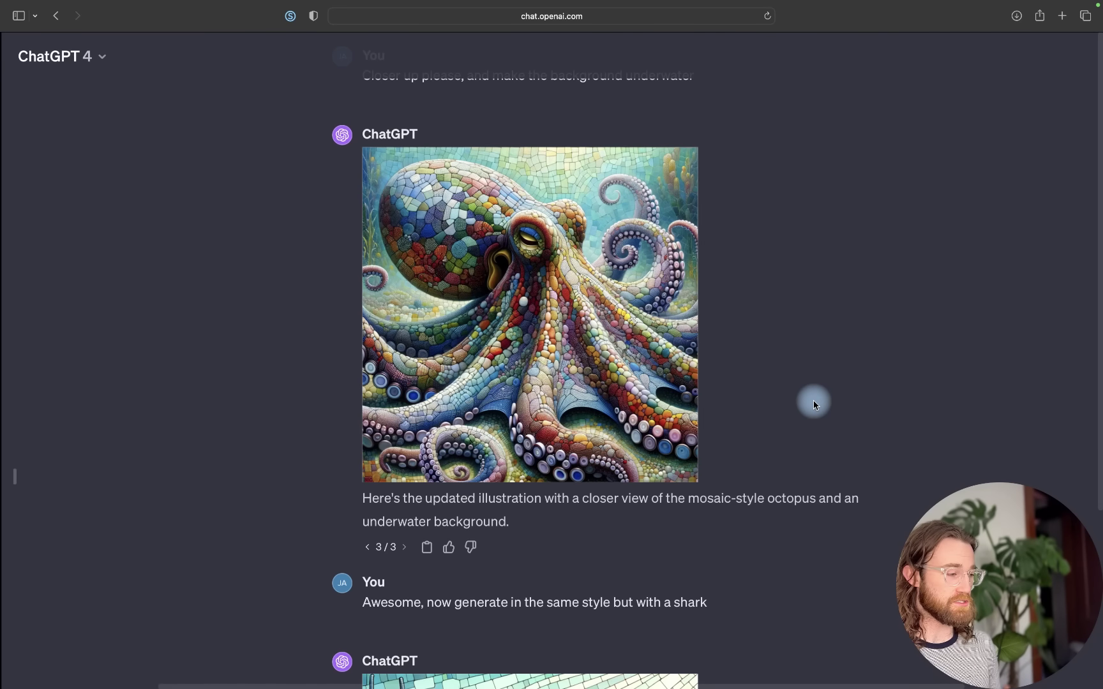
pyautogui.scroll(-7, 814, 403)
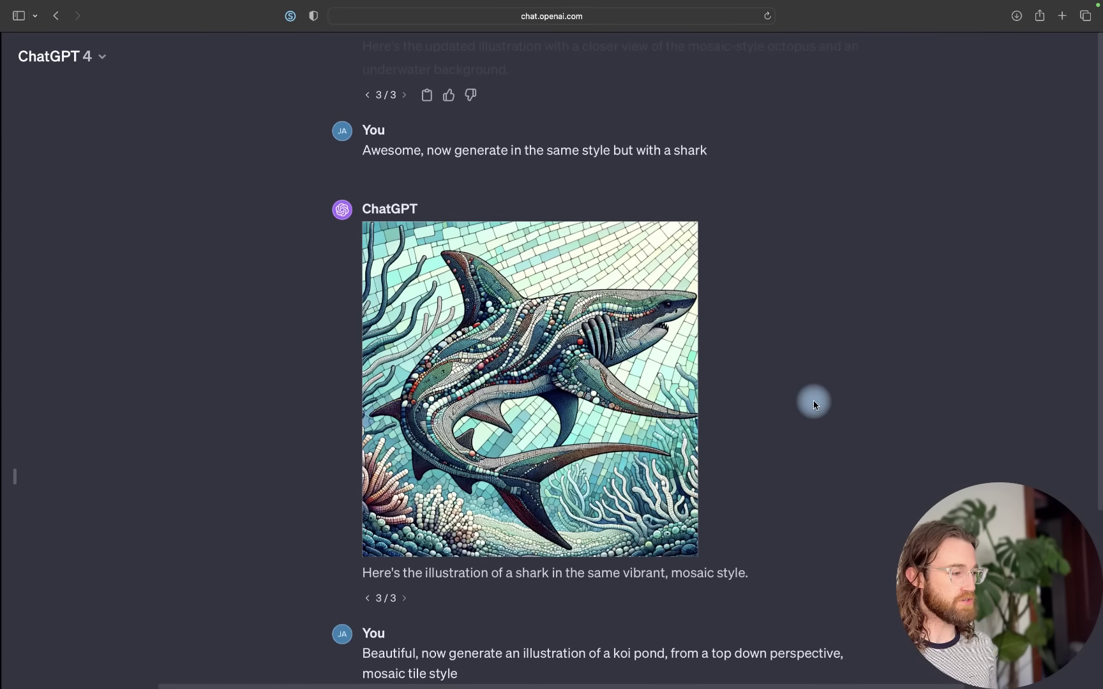
pyautogui.scroll(-1, 813, 403)
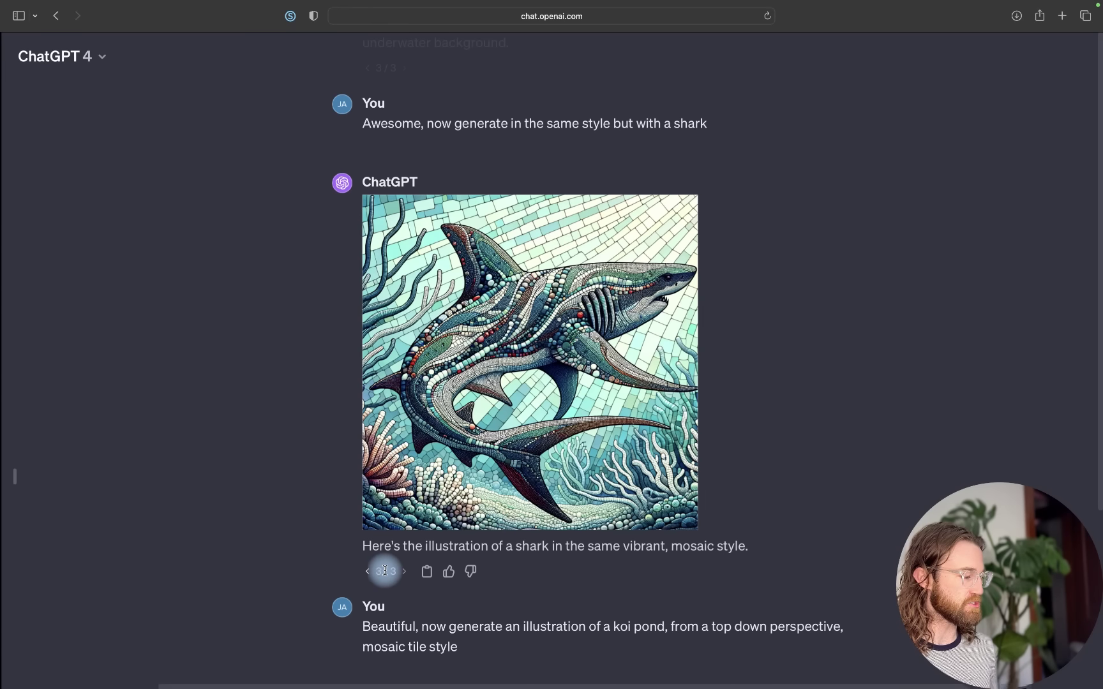
pyautogui.scroll(5, 384, 570)
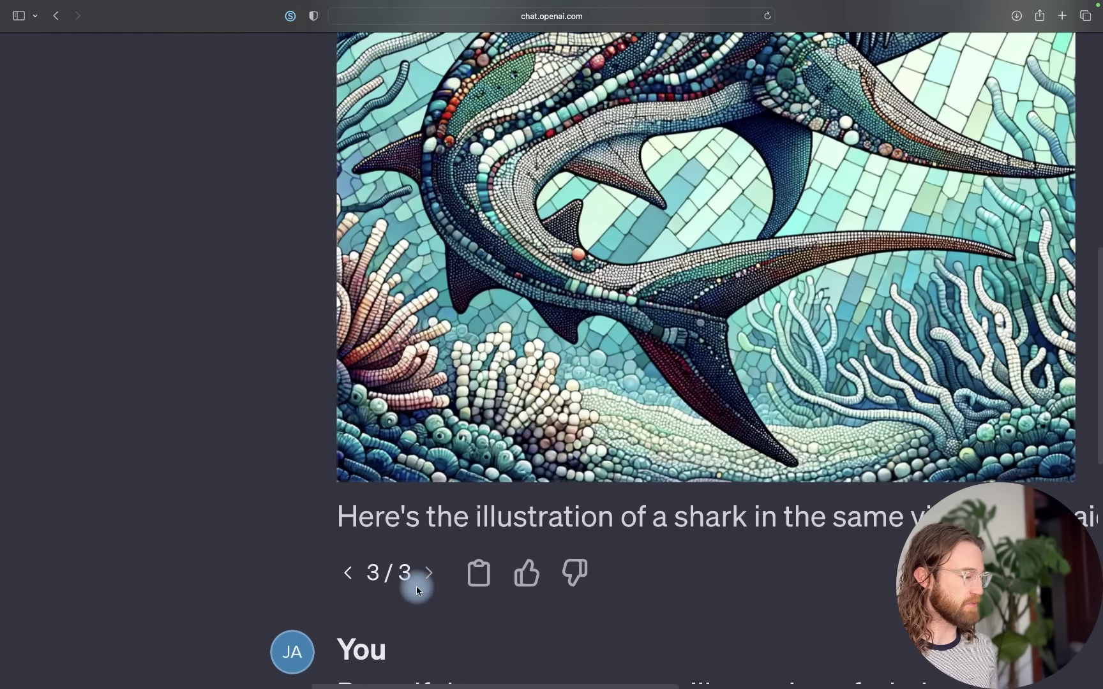
pyautogui.scroll(-5, 418, 586)
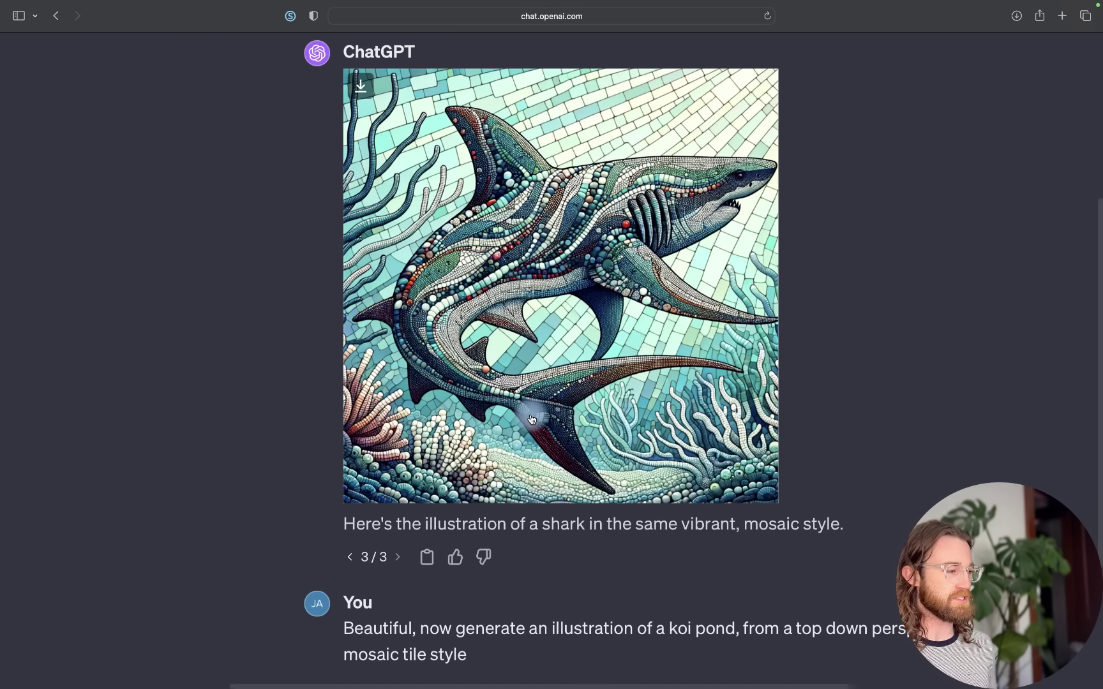
pyautogui.scroll(-10, 683, 437)
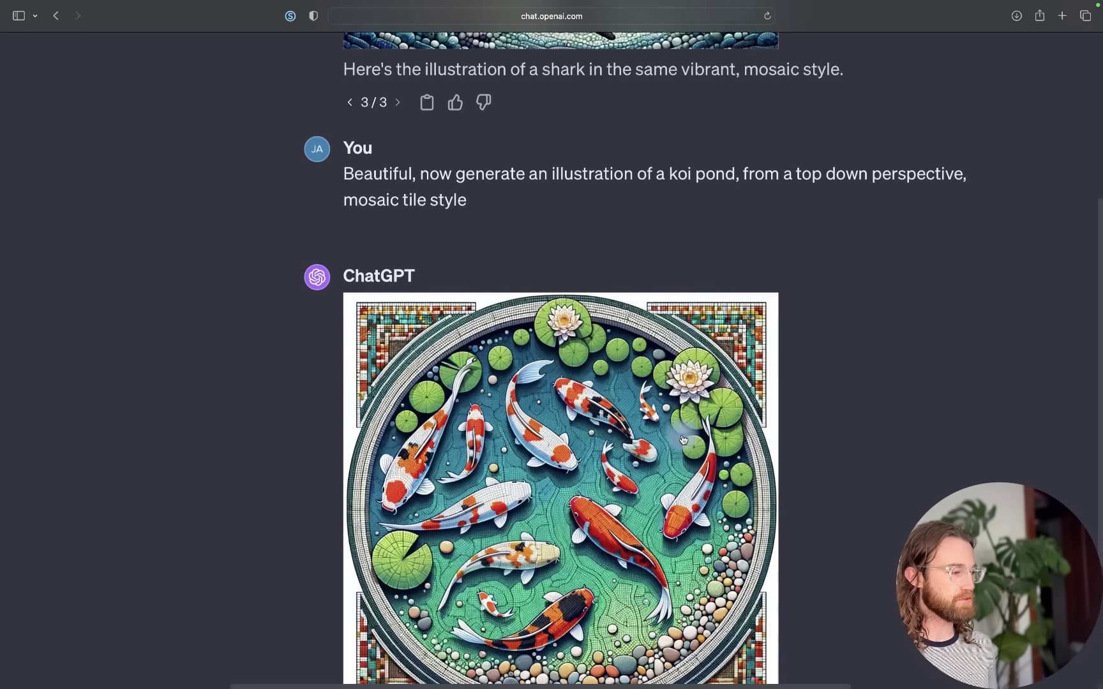
pyautogui.scroll(-3, 683, 439)
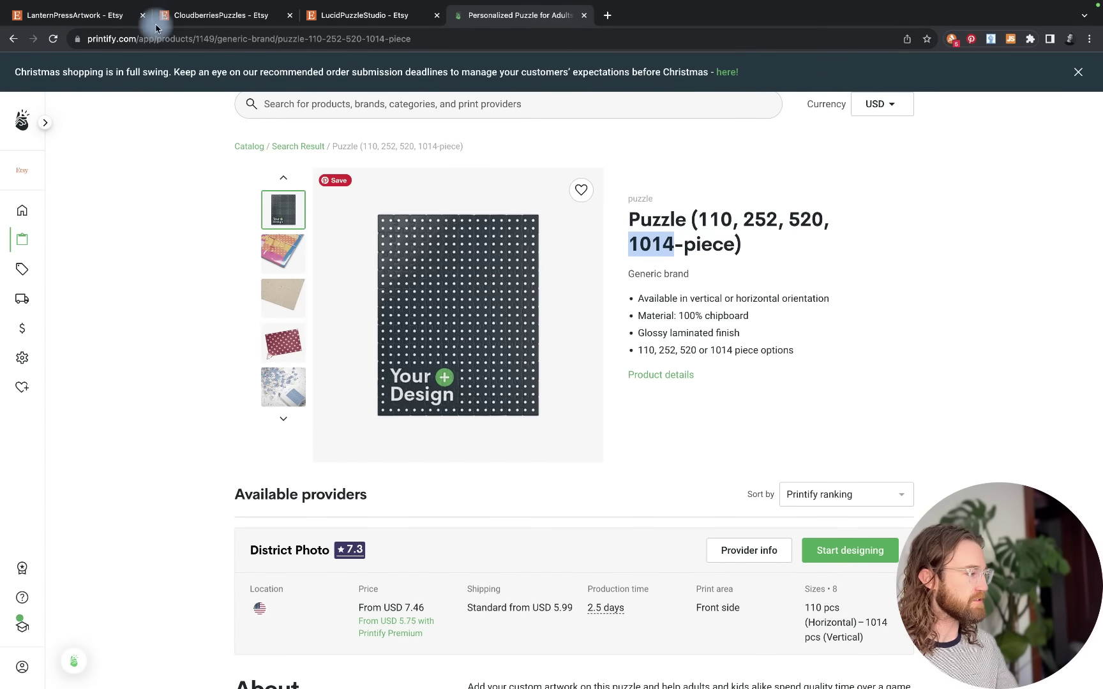
# Browse the LanternPressArtwork shop's paper mosaic puzzles, including the octopus one, at full zoom
pyautogui.click(102, 17)
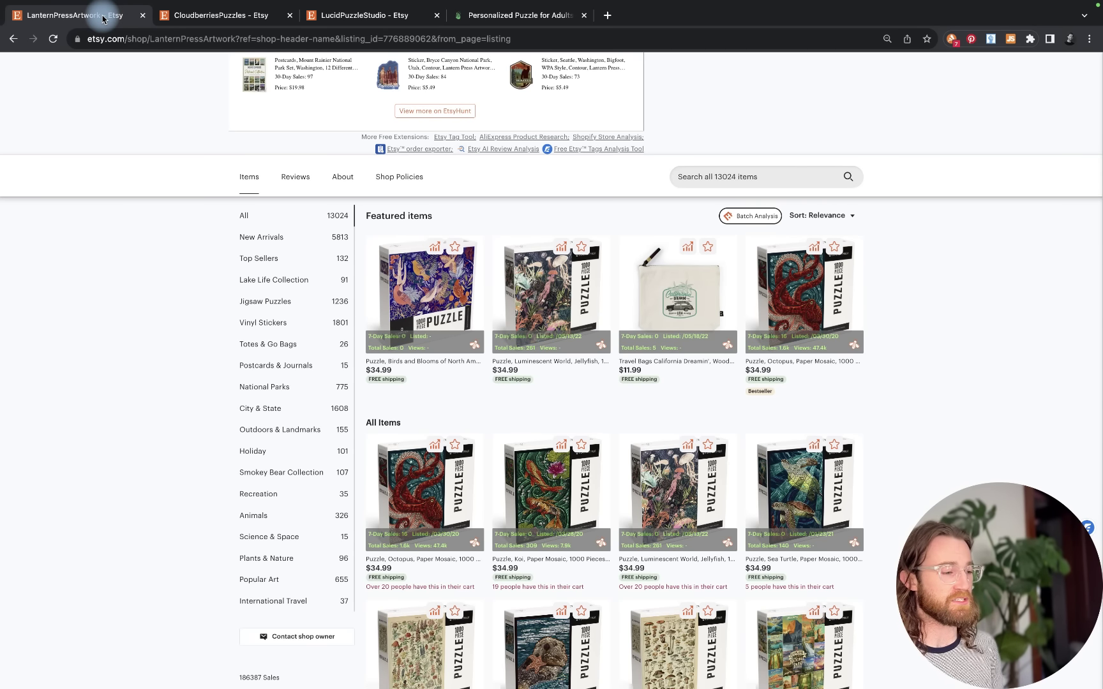
pyautogui.scroll(5, 827, 334)
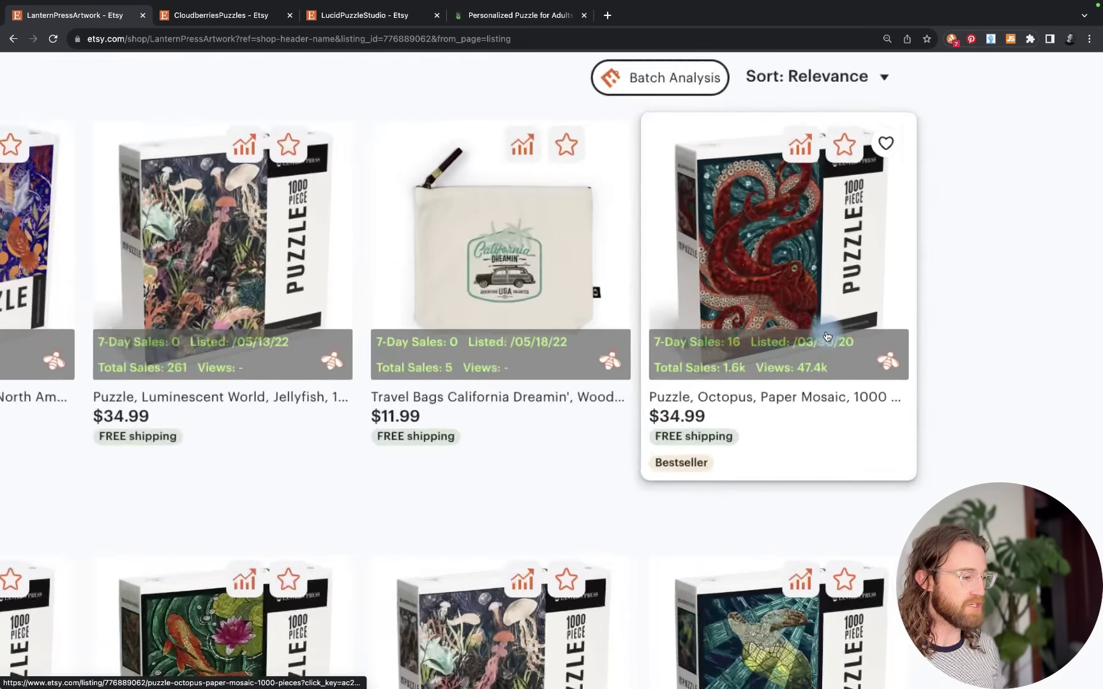
pyautogui.scroll(1, 826, 336)
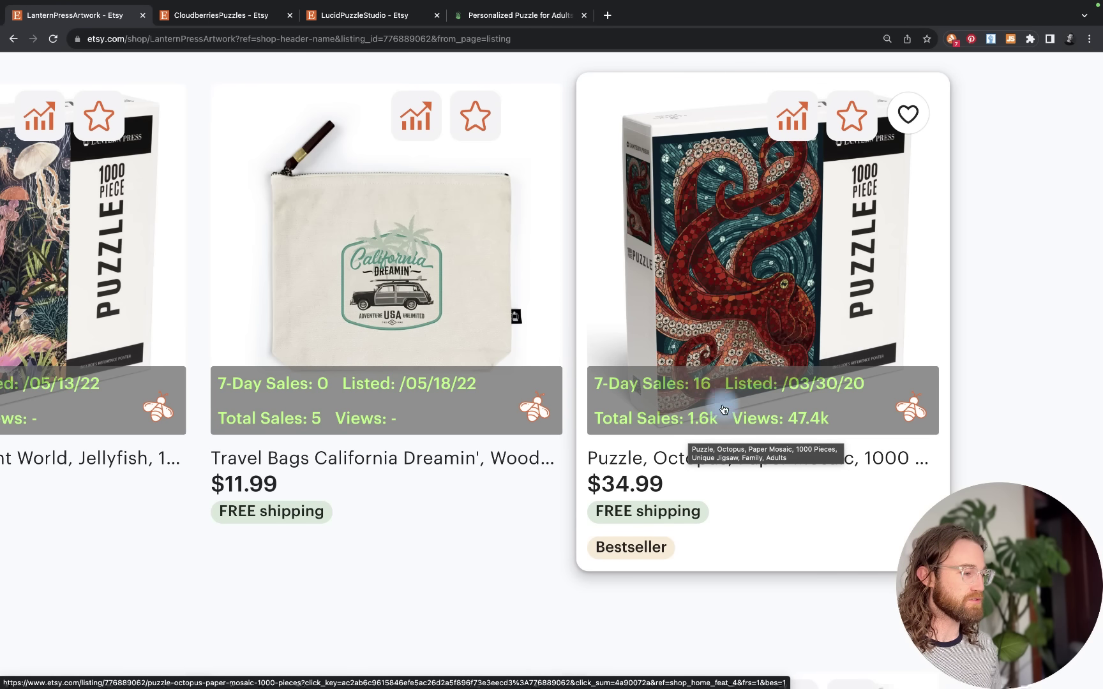
pyautogui.hotkey('ctrl', '-')
pyautogui.hotkey('ctrl', '-')
pyautogui.hotkey('ctrl', '-')
pyautogui.hotkey('ctrl', '-')
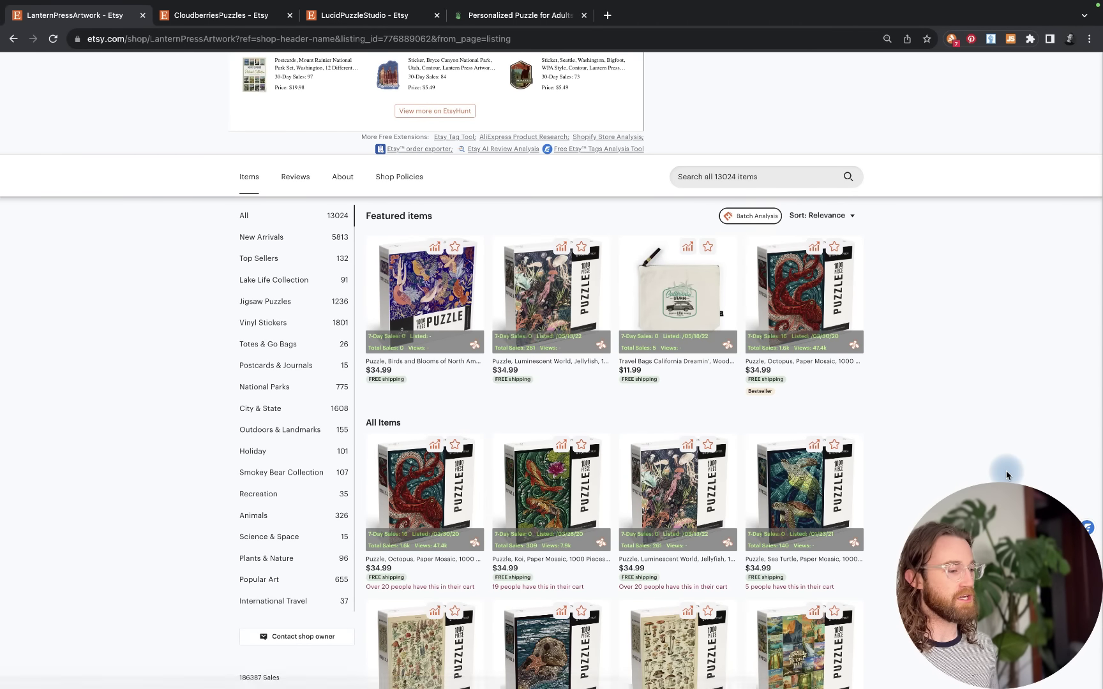
pyautogui.scroll(-5, 1007, 473)
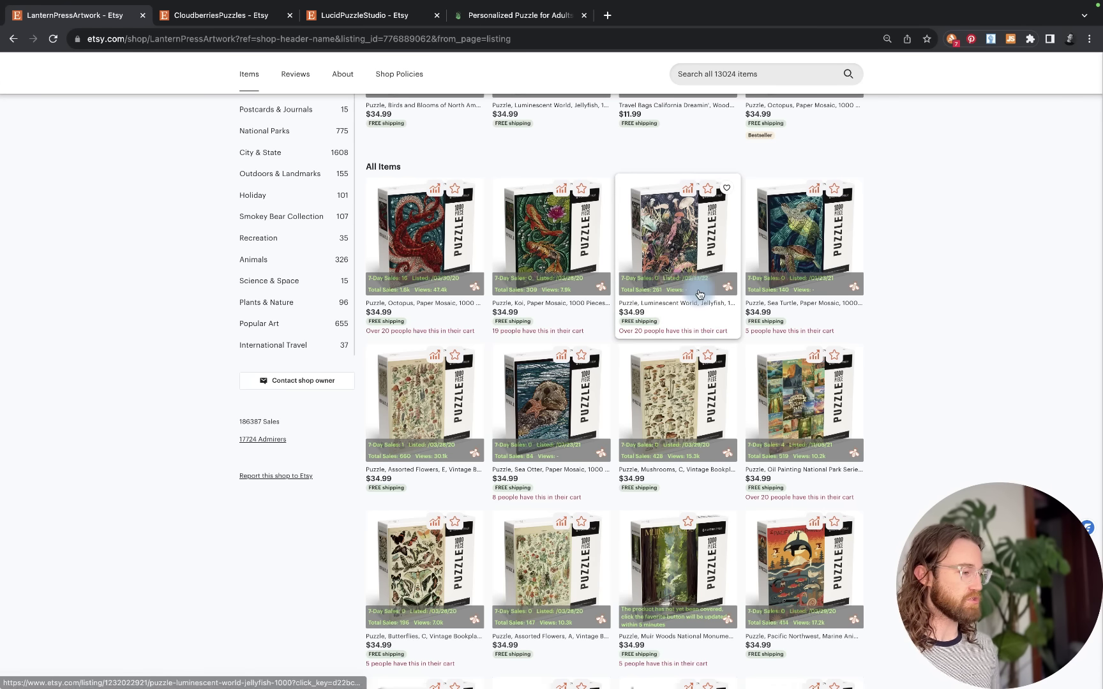
pyautogui.scroll(10, 699, 292)
pyautogui.scroll(2, 700, 293)
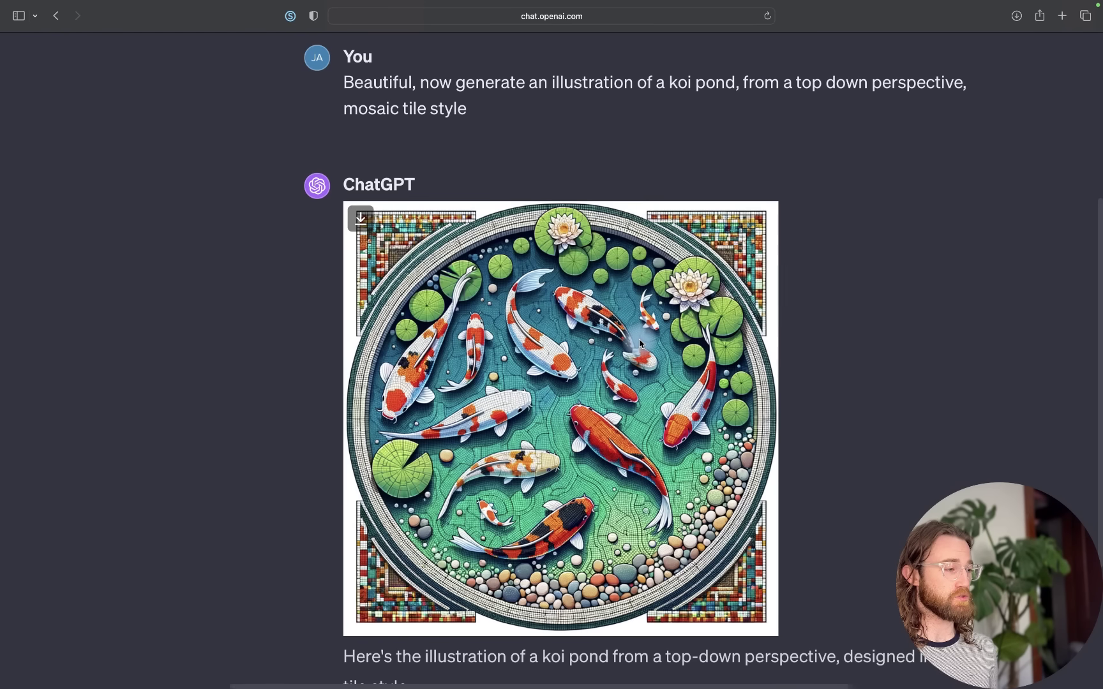
pyautogui.scroll(-3, 586, 461)
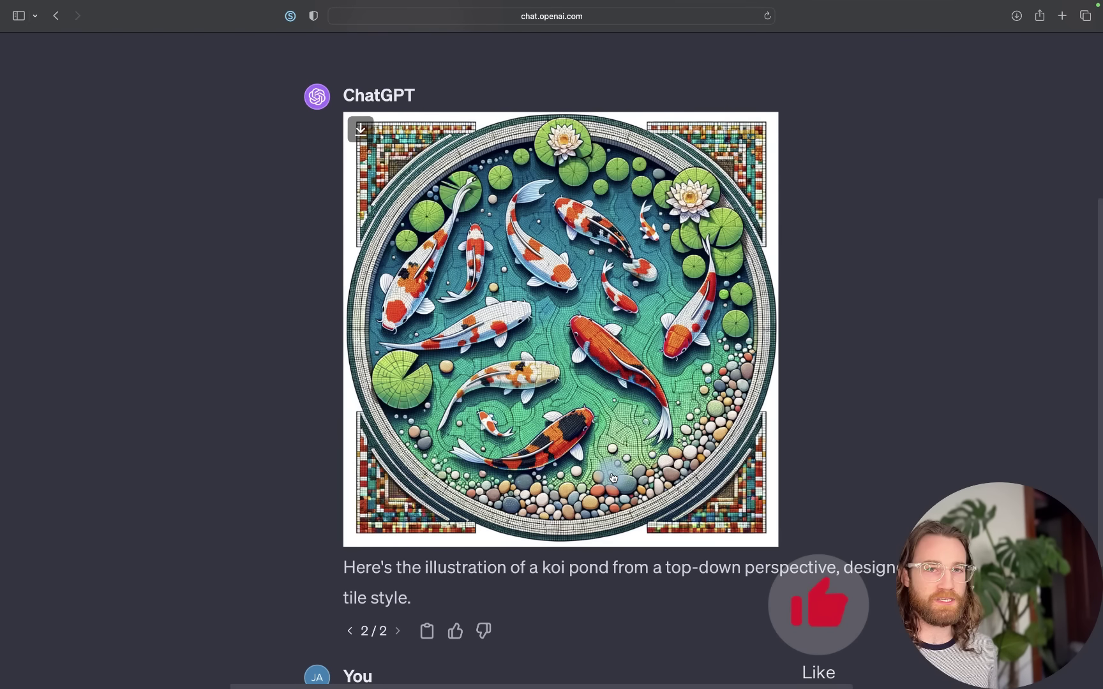
pyautogui.scroll(-10, 613, 477)
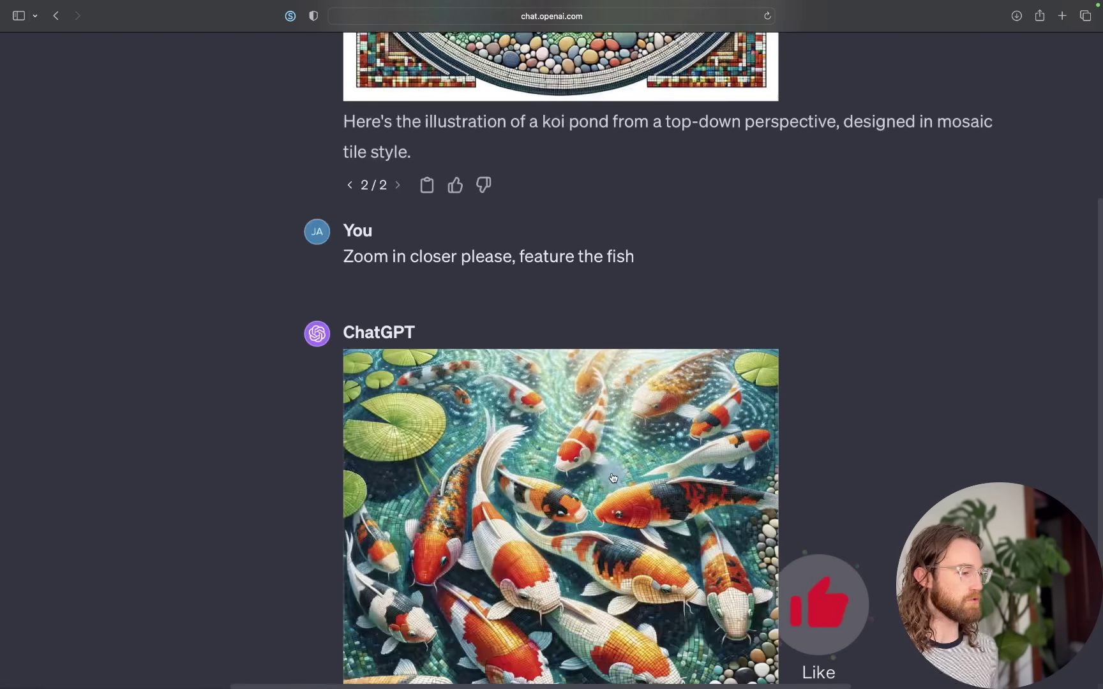
pyautogui.scroll(1, 613, 477)
pyautogui.moveTo(613, 477)
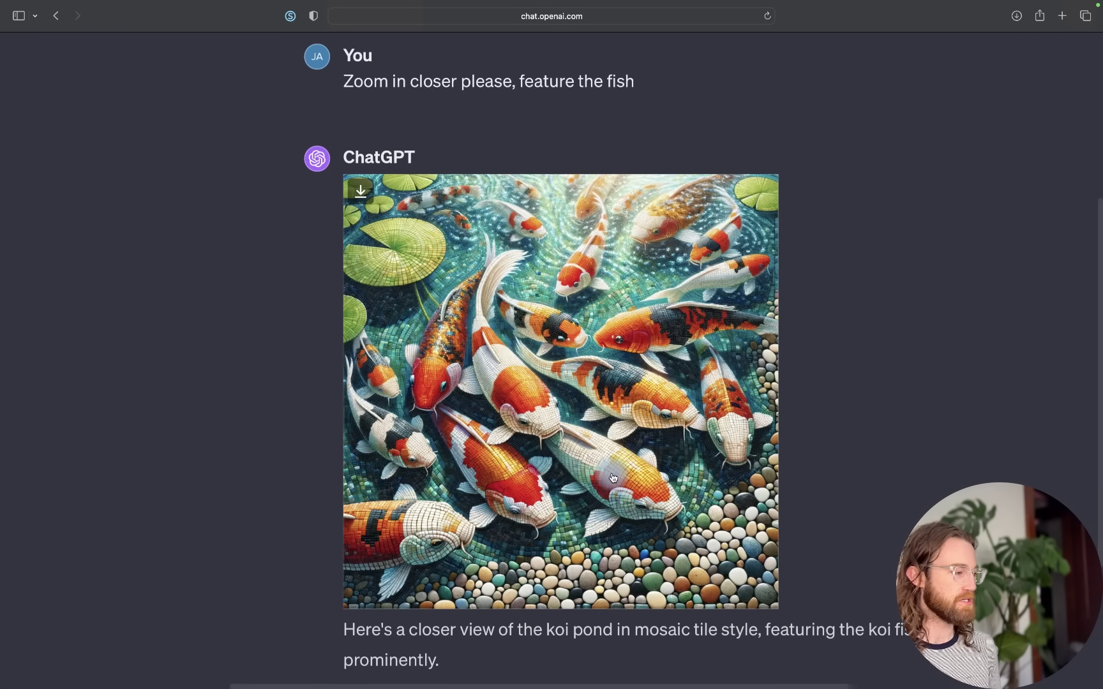
pyautogui.scroll(-1, 540, 401)
pyautogui.scroll(3, 541, 401)
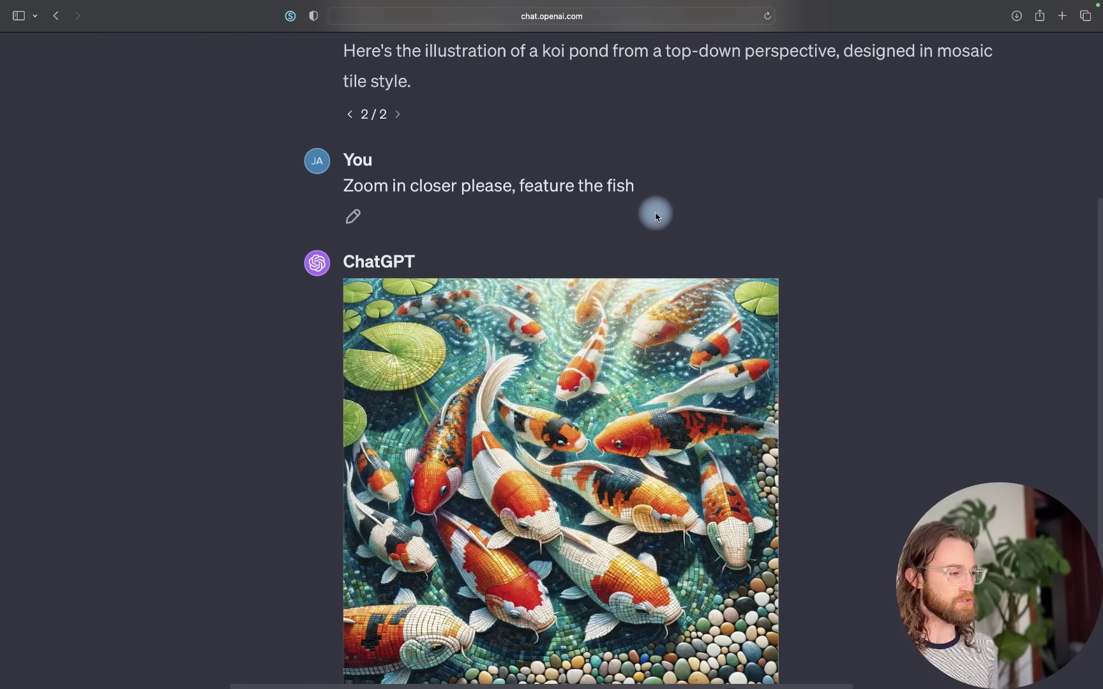
pyautogui.scroll(-2, 655, 212)
pyautogui.scroll(-1, 656, 217)
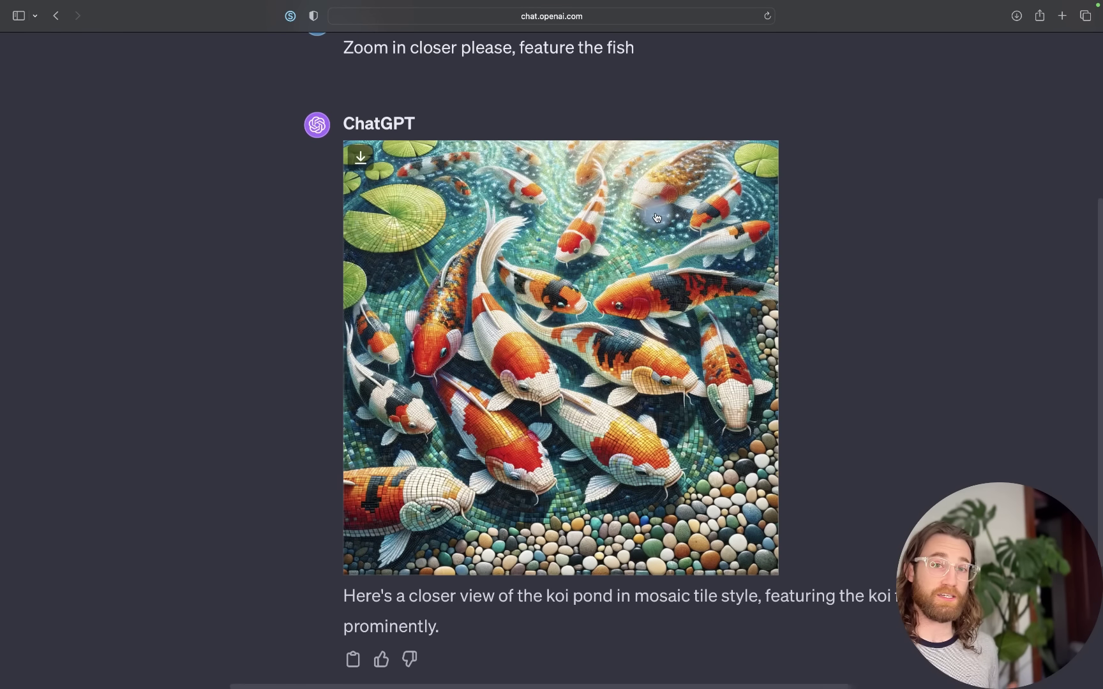
pyautogui.scroll(-10, 656, 217)
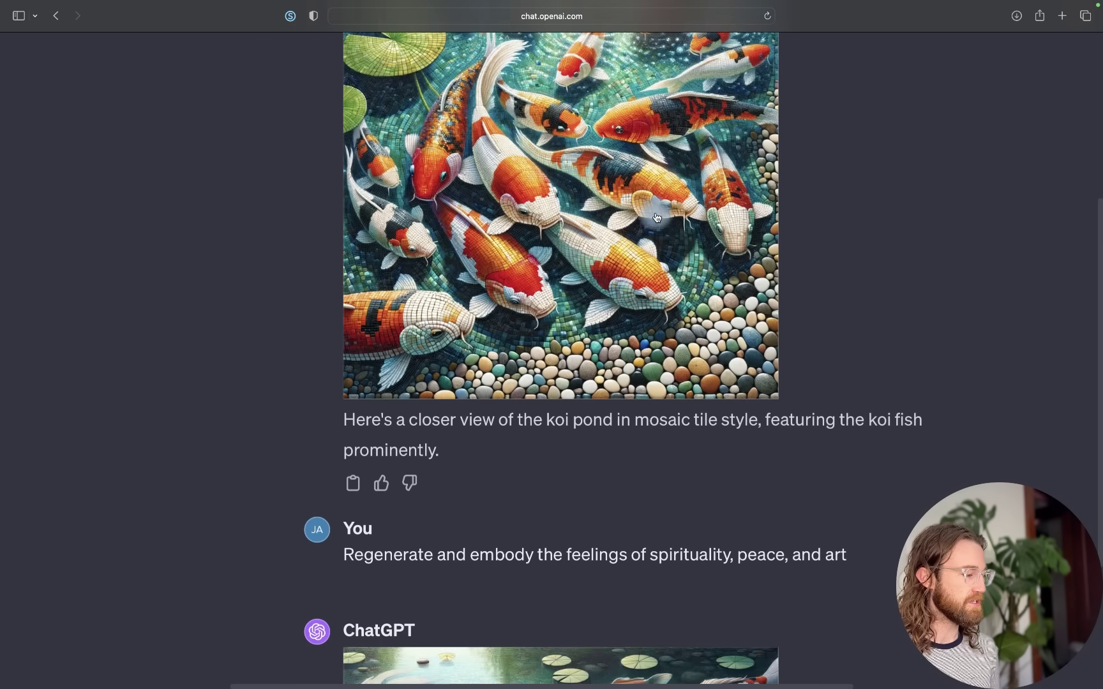
pyautogui.scroll(10, 656, 218)
pyautogui.scroll(2, 656, 218)
pyautogui.scroll(-8, 599, 328)
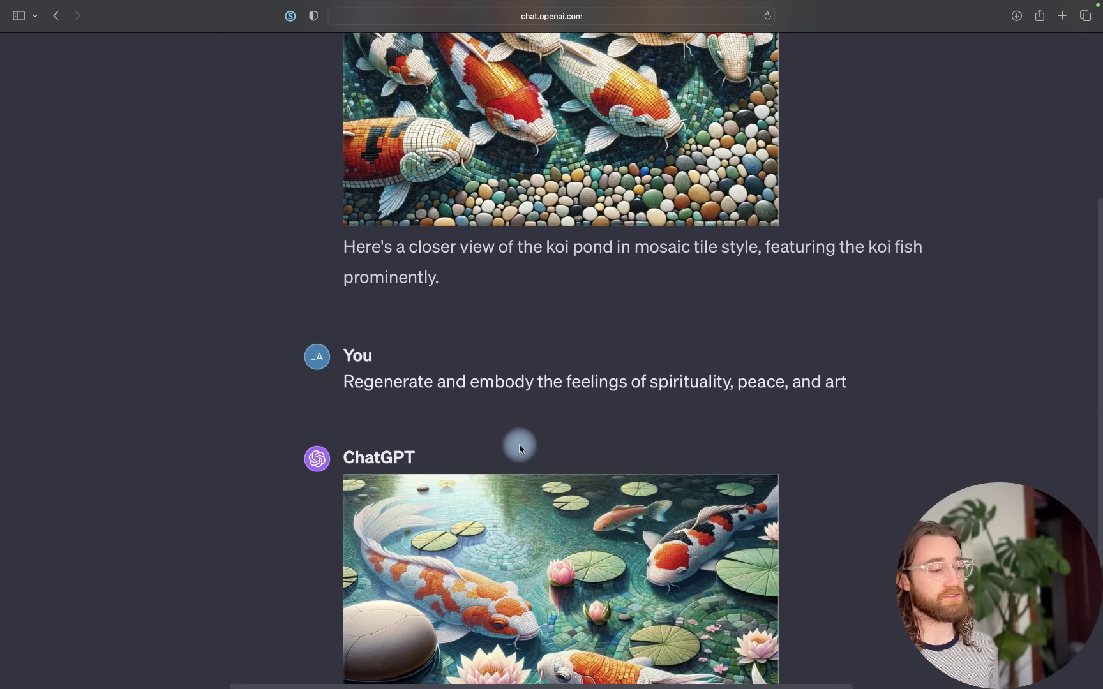
pyautogui.scroll(-6, 520, 449)
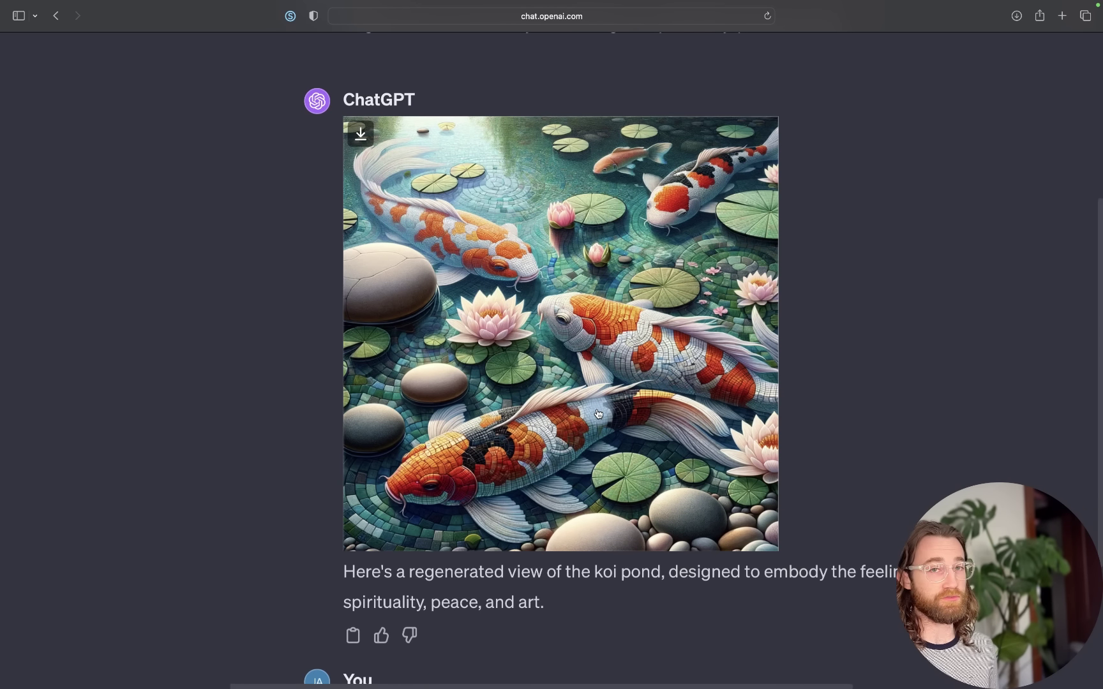
pyautogui.scroll(-2, 598, 415)
pyautogui.scroll(-2, 646, 410)
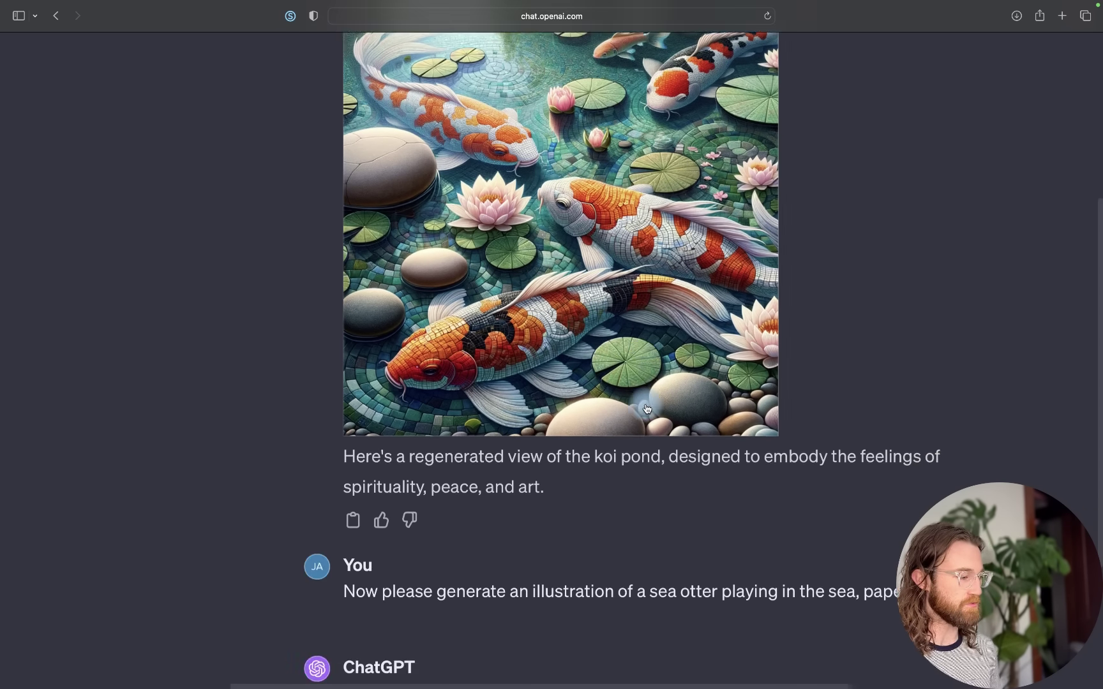
pyautogui.scroll(-5, 646, 410)
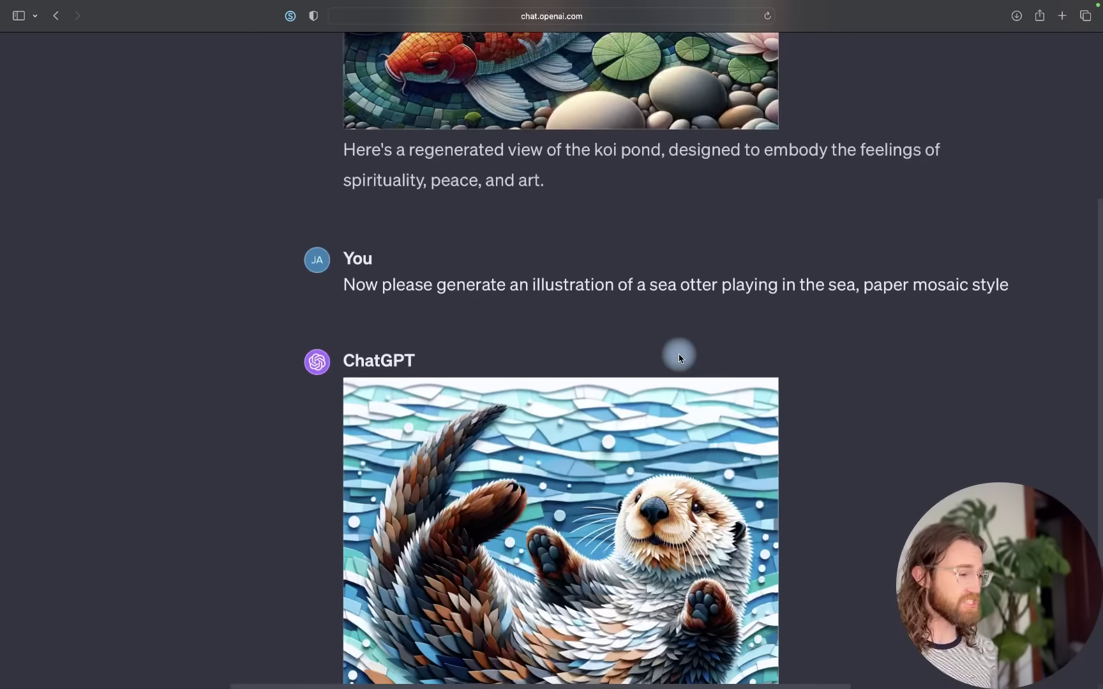
pyautogui.scroll(-2, 678, 353)
pyautogui.moveTo(681, 360)
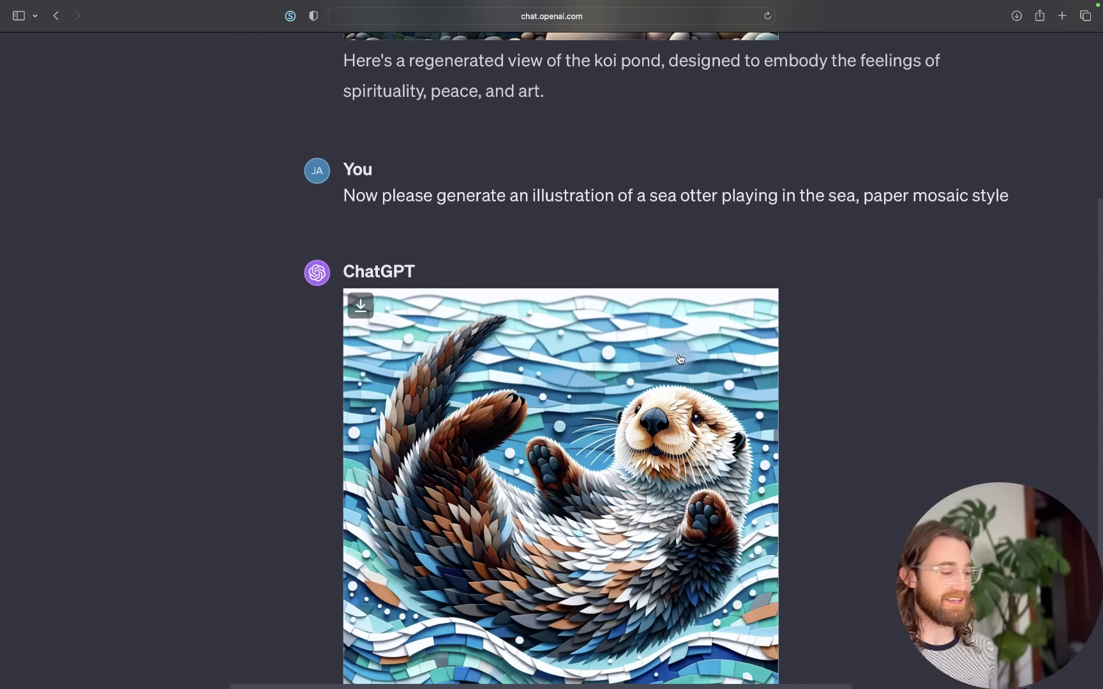
pyautogui.scroll(-3, 680, 359)
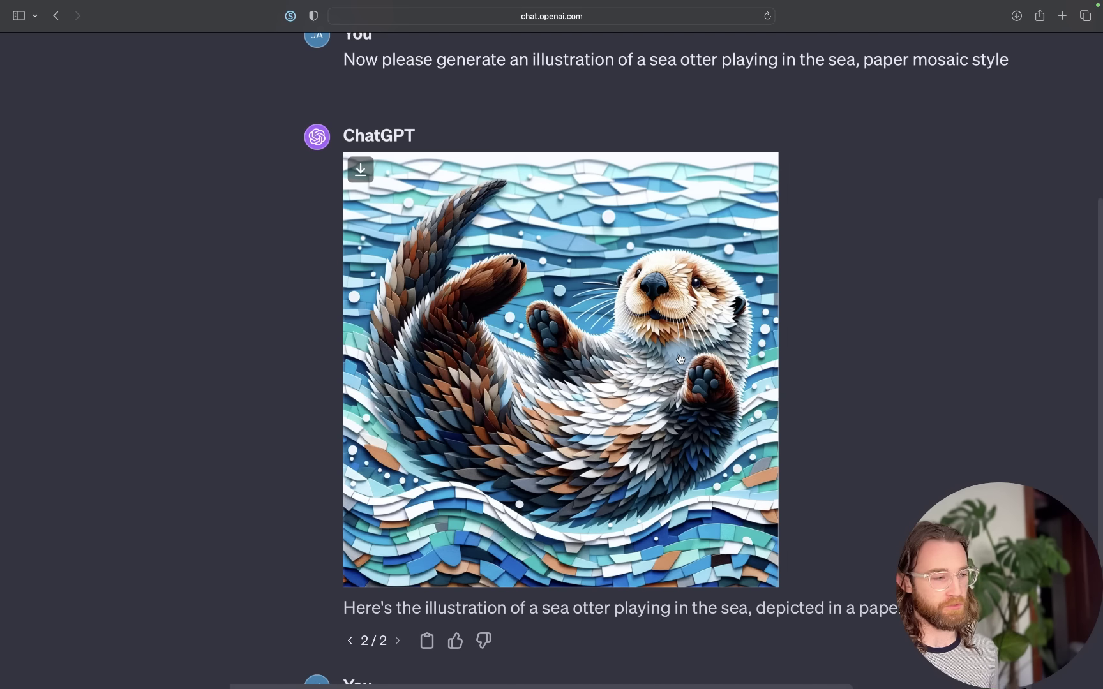
pyautogui.scroll(-15, 681, 359)
pyautogui.scroll(2, 680, 359)
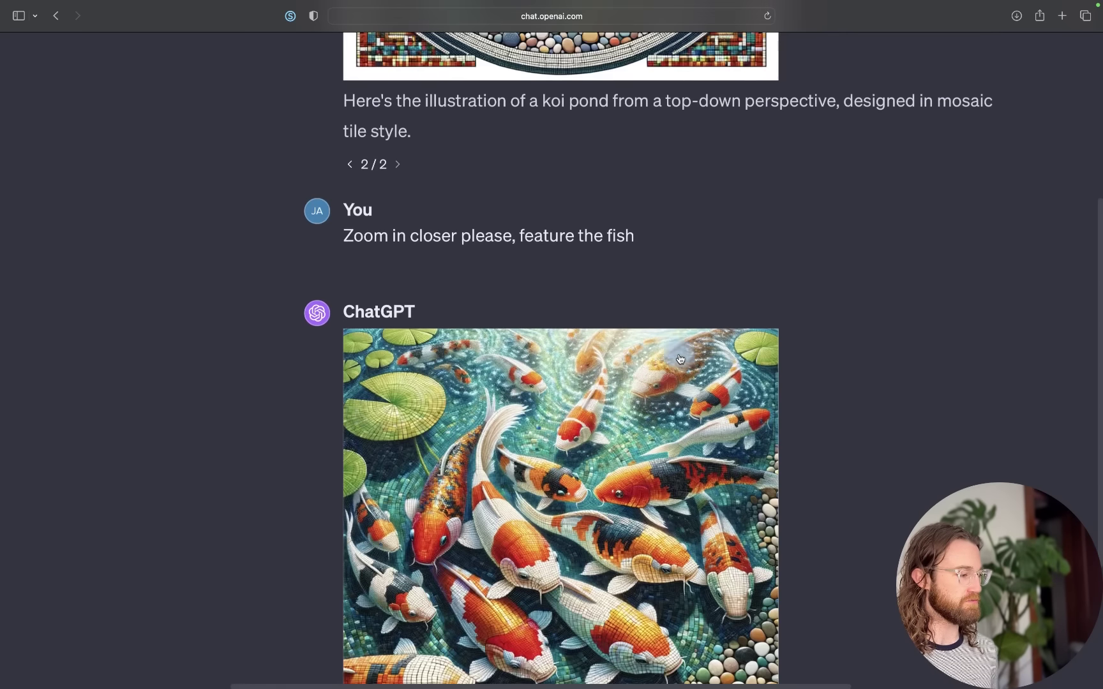
pyautogui.scroll(-3, 681, 360)
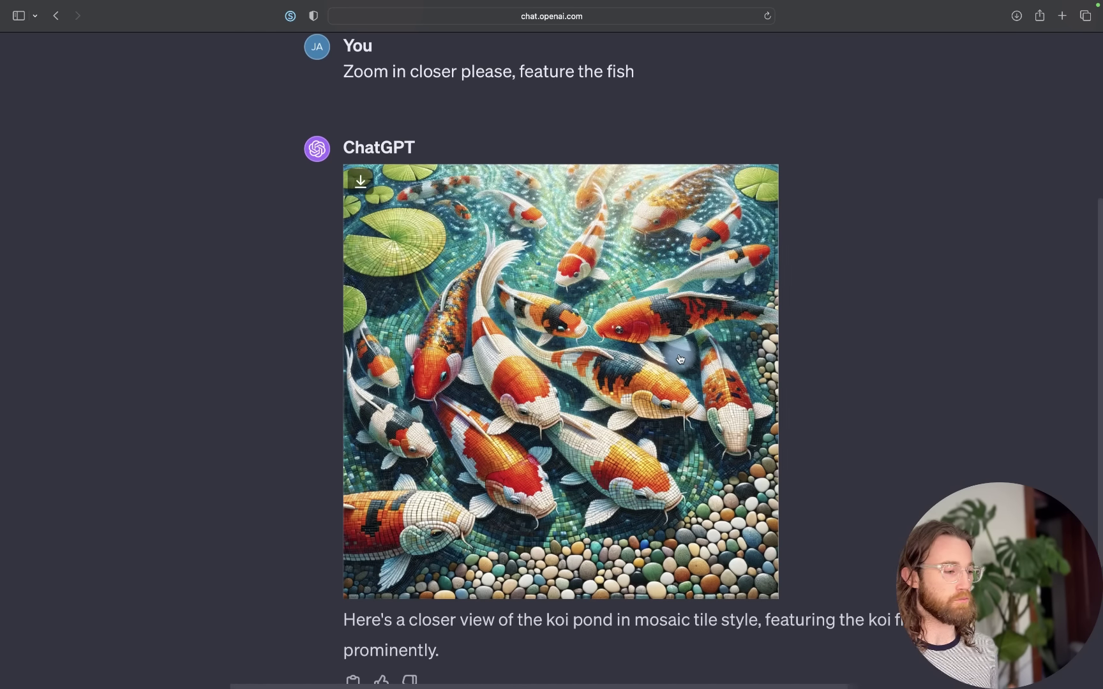
pyautogui.scroll(-15, 680, 359)
pyautogui.scroll(3, 680, 360)
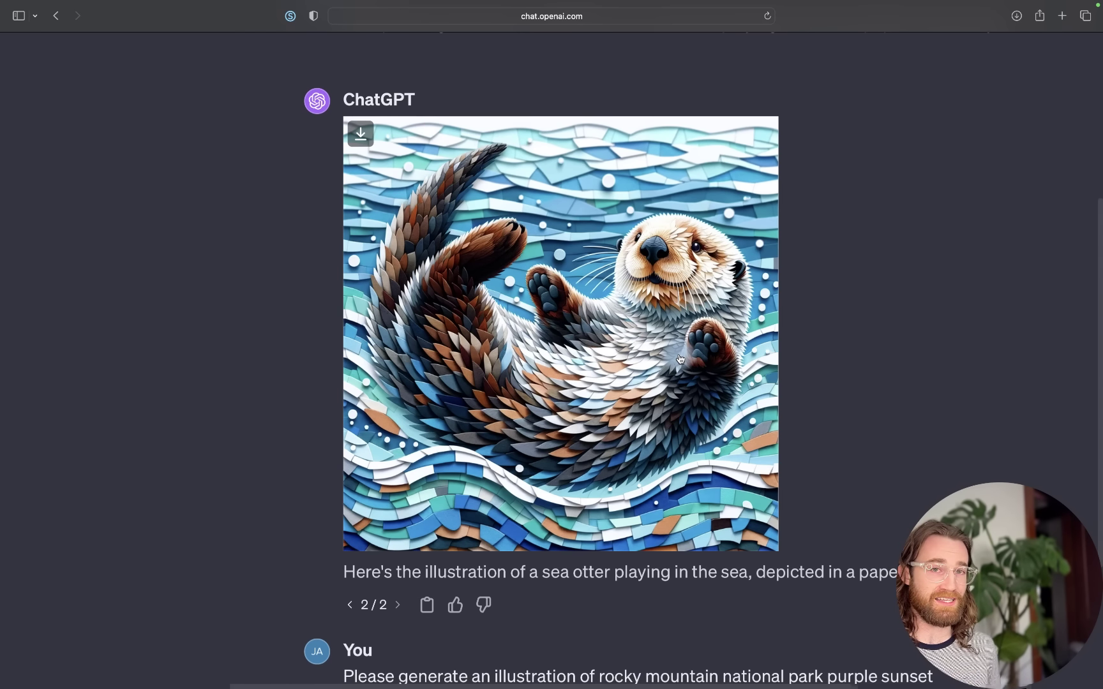
pyautogui.scroll(-10, 761, 368)
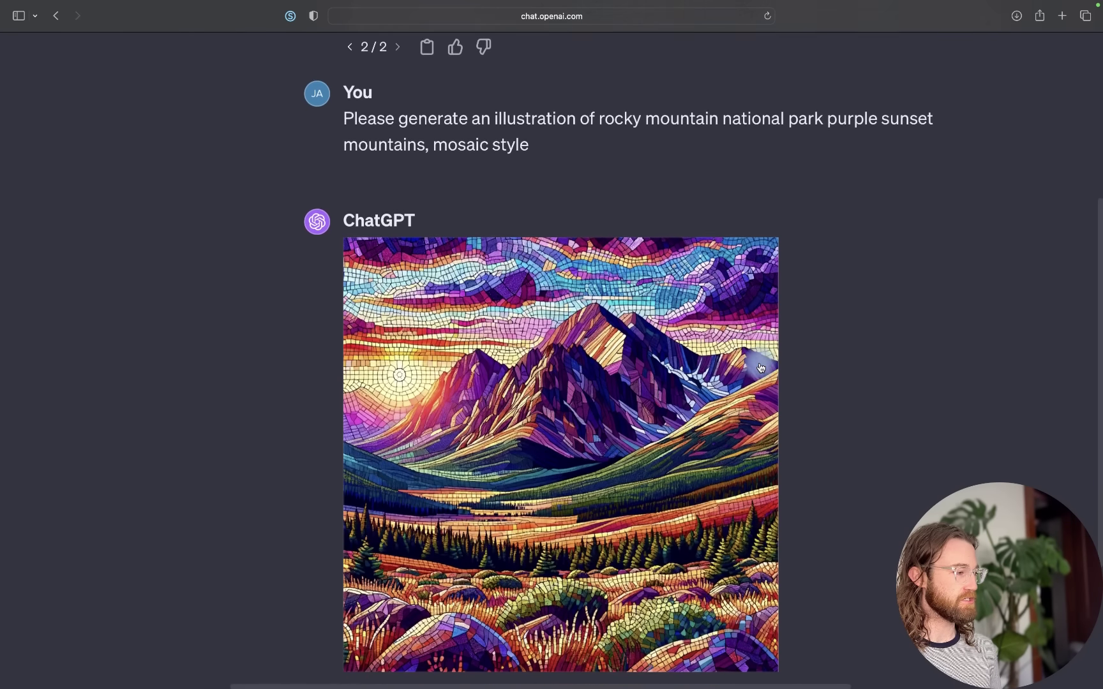
pyautogui.scroll(-2, 760, 368)
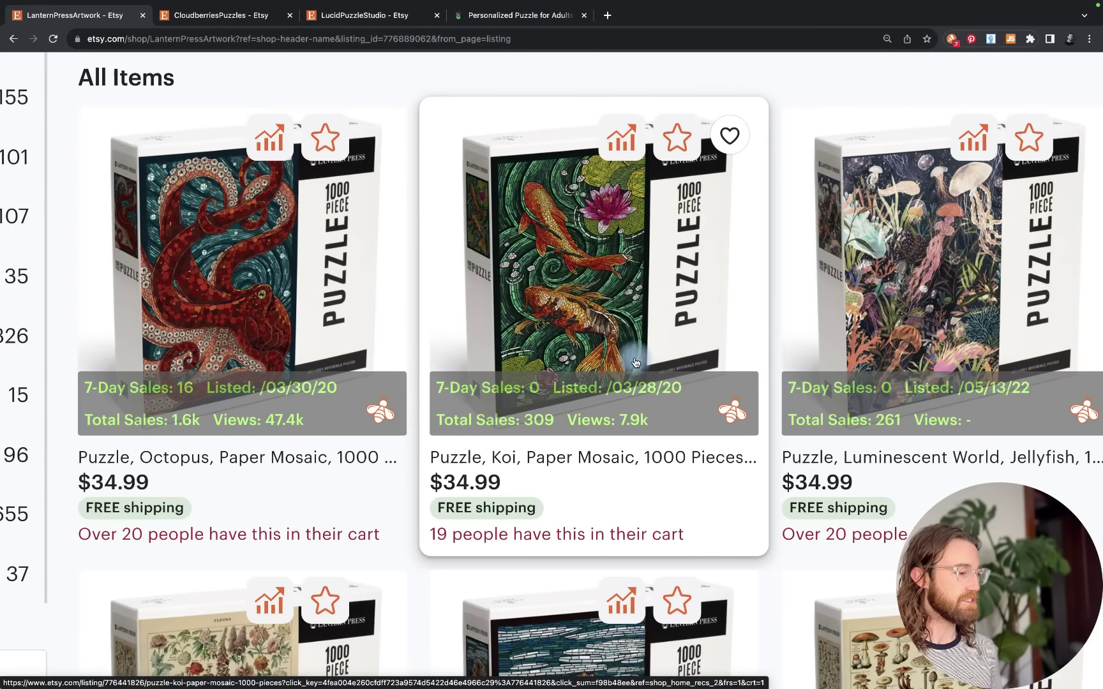
# Scroll the Lantern Press grid and open the birds vintage bookplate 1000-piece puzzle listing
pyautogui.scroll(-7, 635, 362)
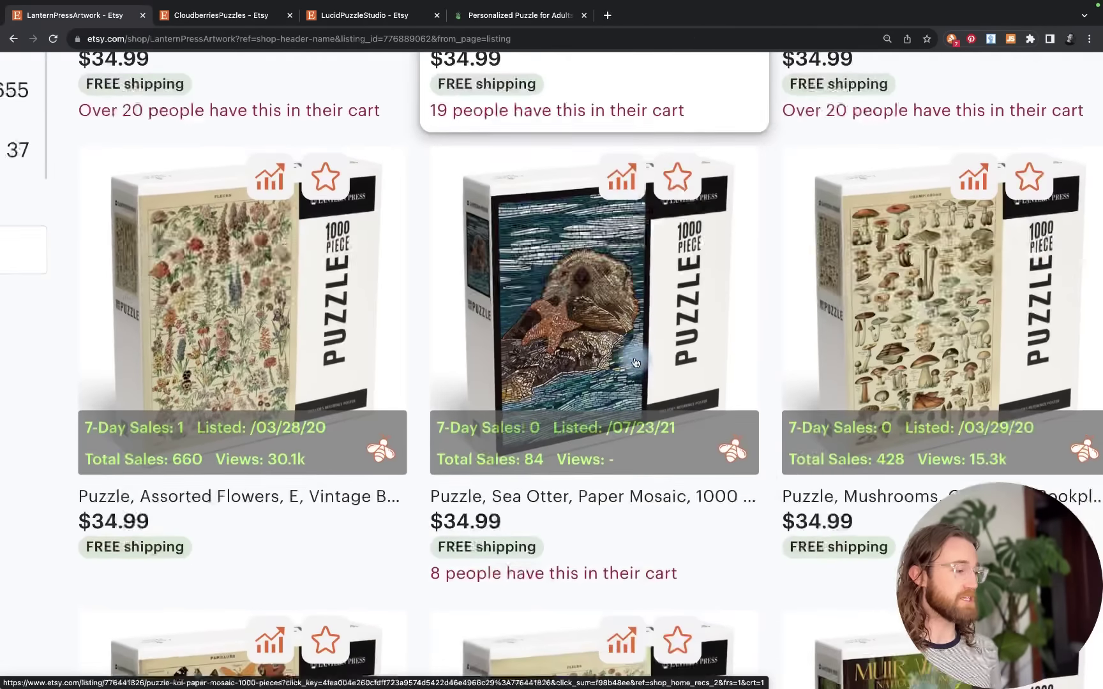
pyautogui.scroll(-18, 635, 362)
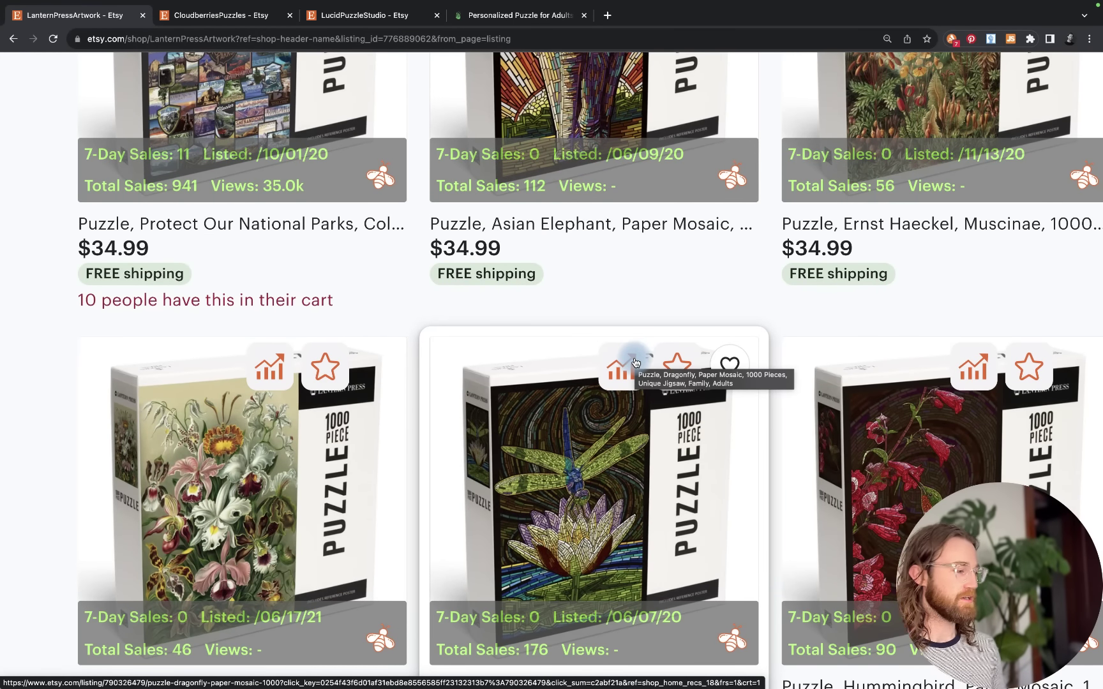
pyautogui.hscroll(5, 635, 363)
pyautogui.click(752, 502)
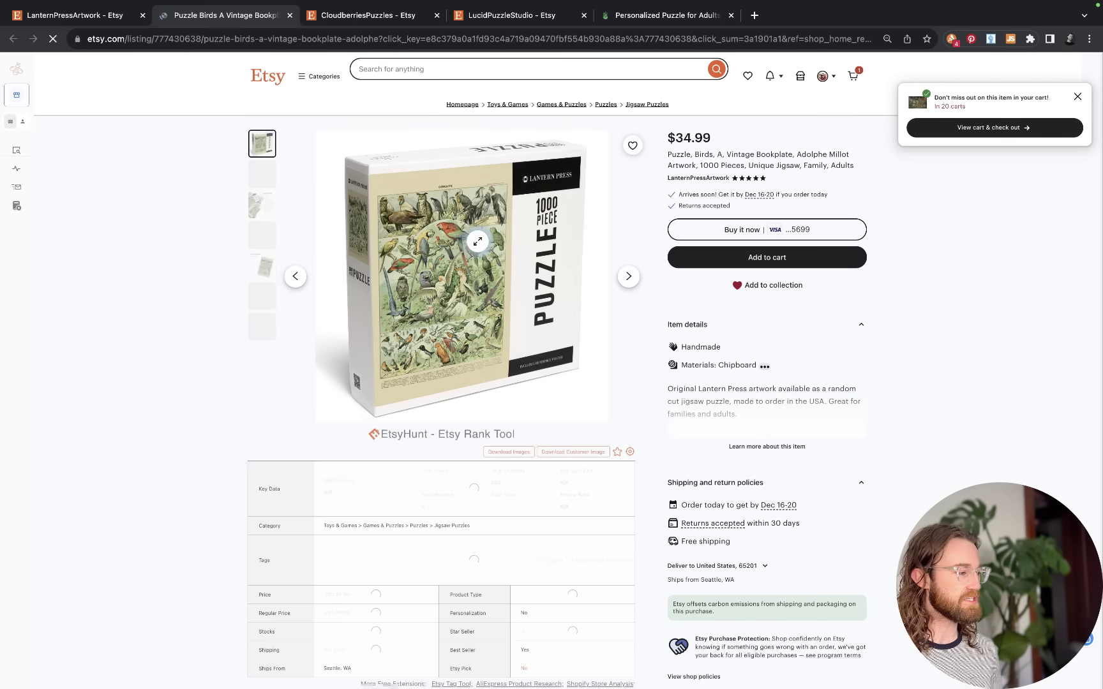
pyautogui.scroll(5, 477, 241)
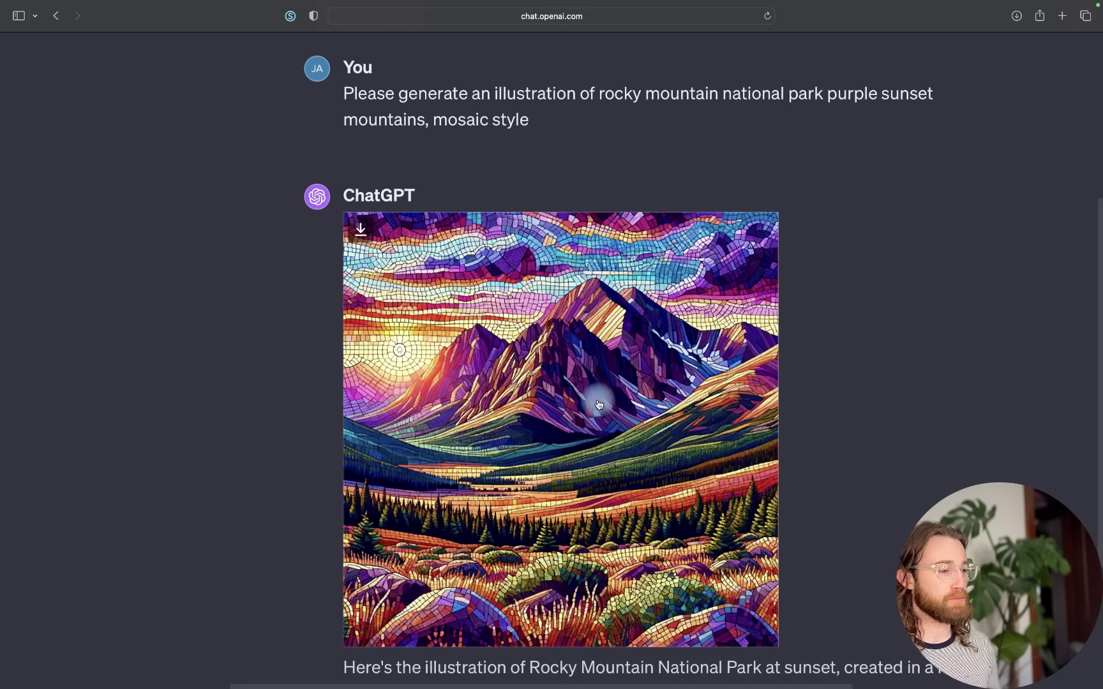
# Scroll the ChatGPT chat past the mountain and Grand Canyon mosaics, then return to Etsy
pyautogui.scroll(-3, 598, 404)
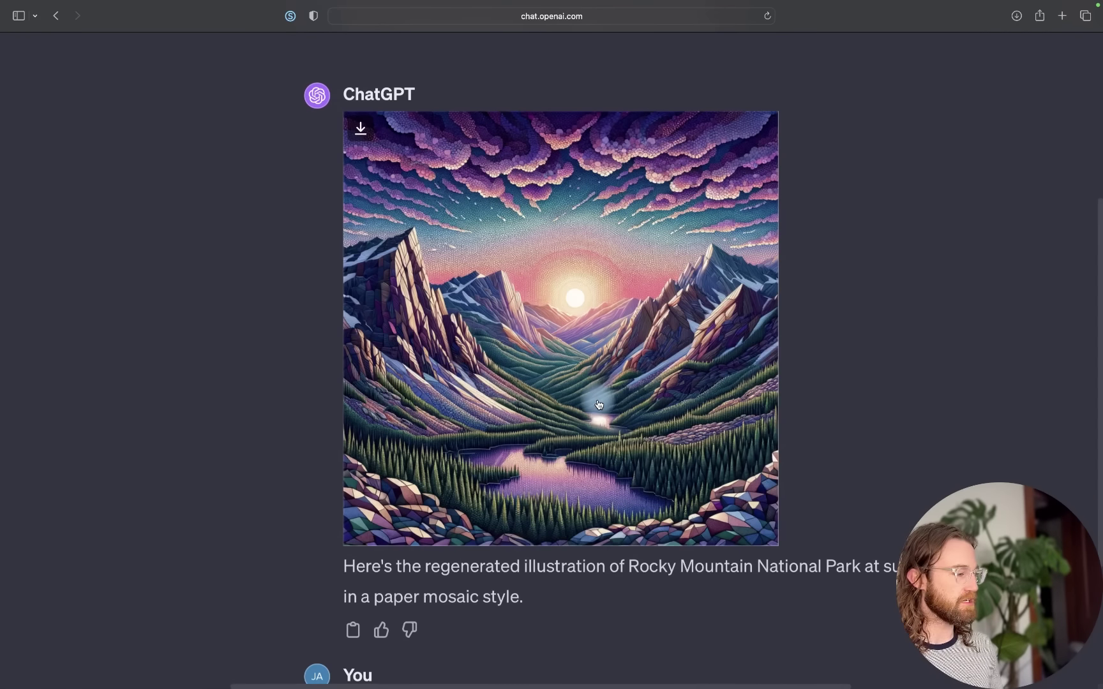
pyautogui.scroll(3, 598, 405)
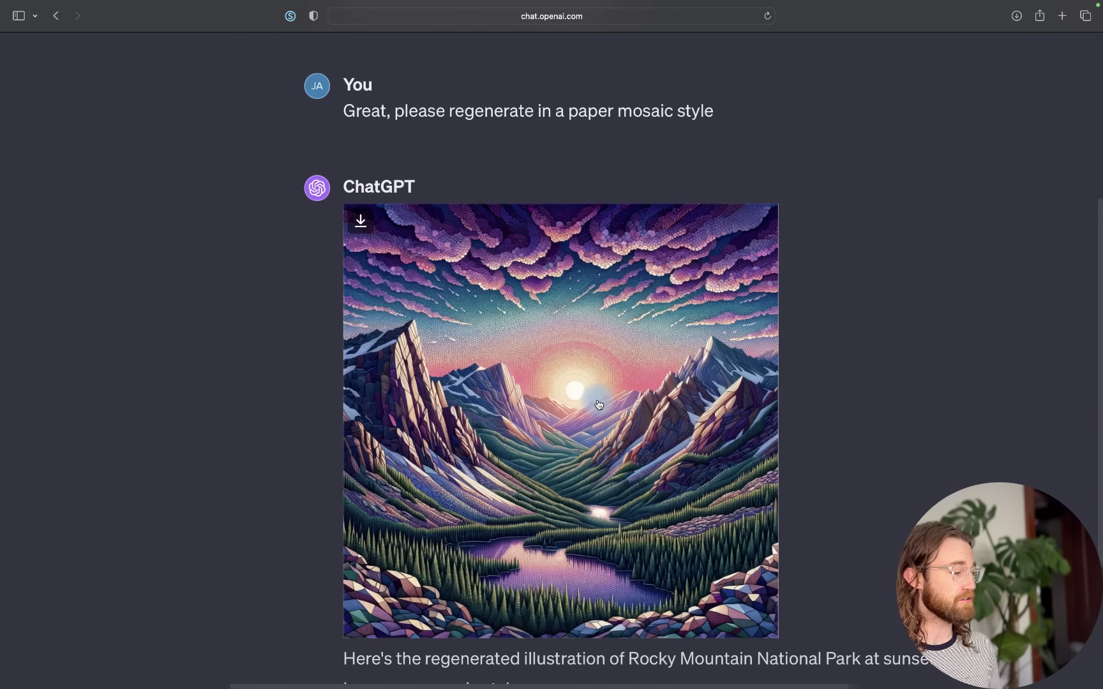
pyautogui.scroll(-5, 599, 404)
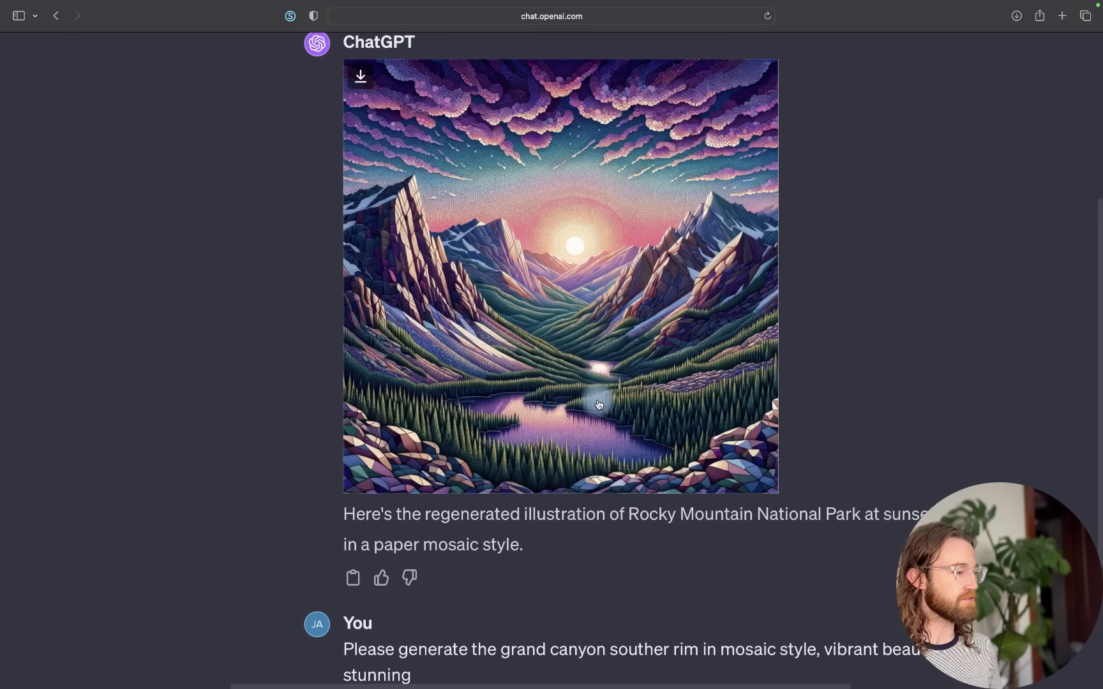
pyautogui.scroll(-15, 599, 404)
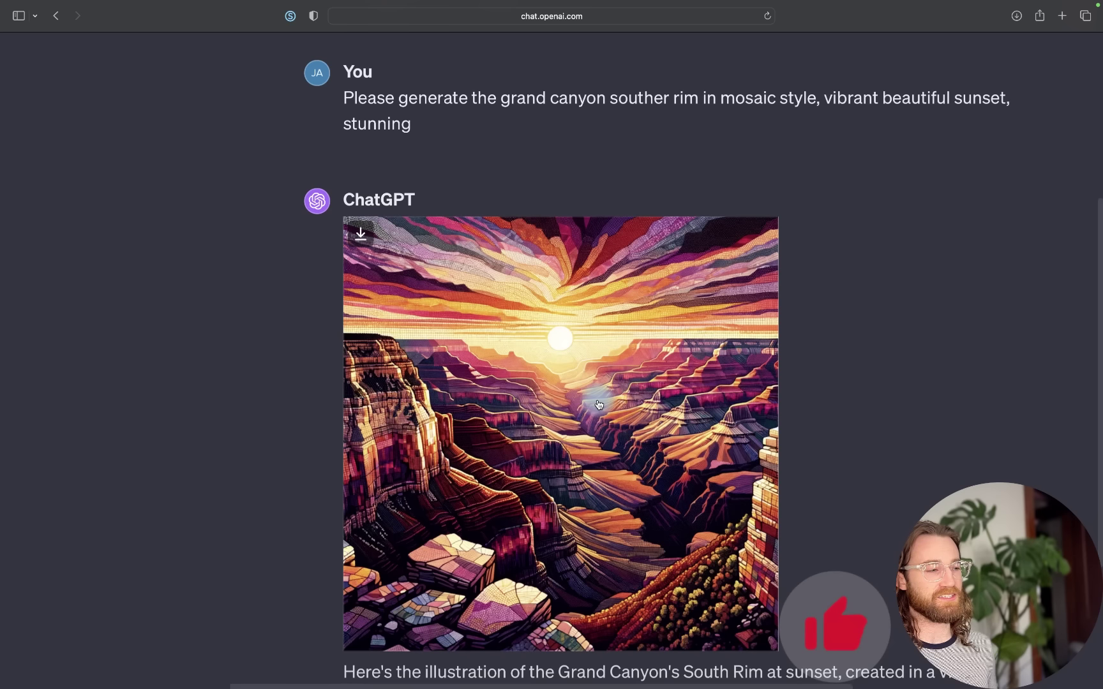
pyautogui.scroll(-1, 599, 405)
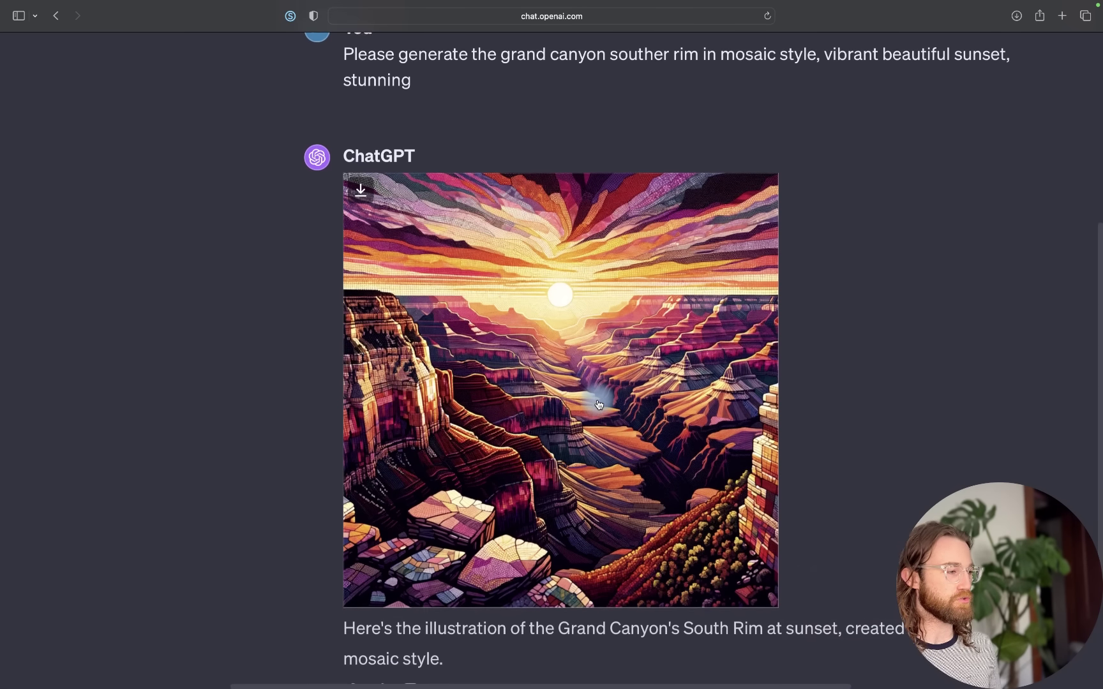
pyautogui.scroll(-3, 598, 405)
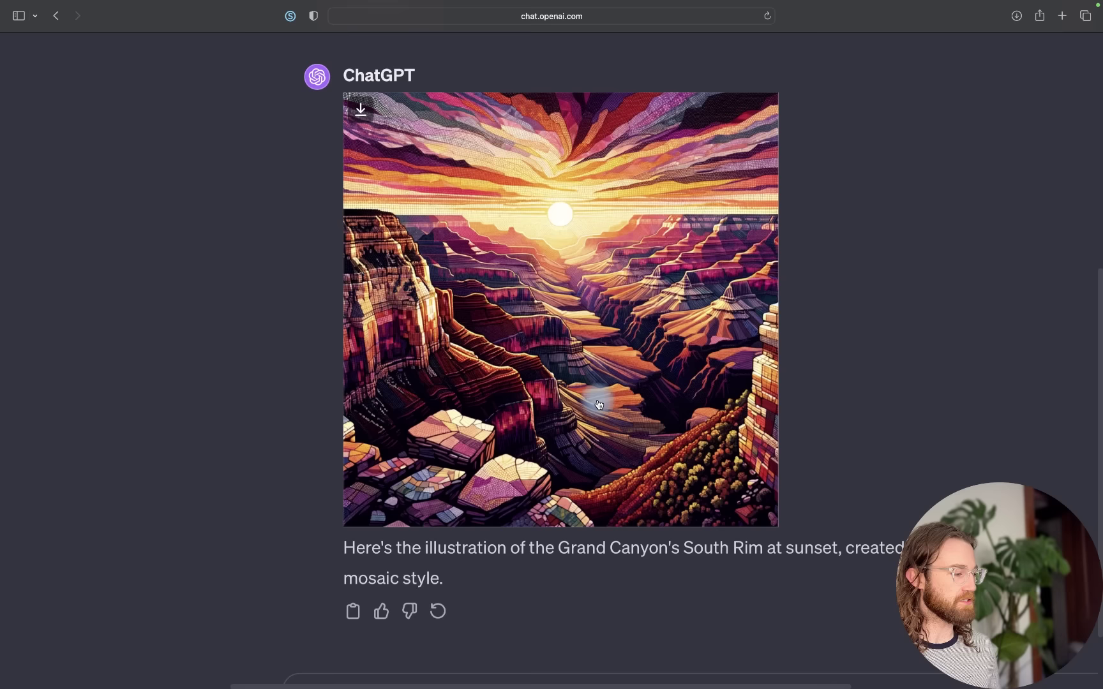
pyautogui.scroll(1, 599, 405)
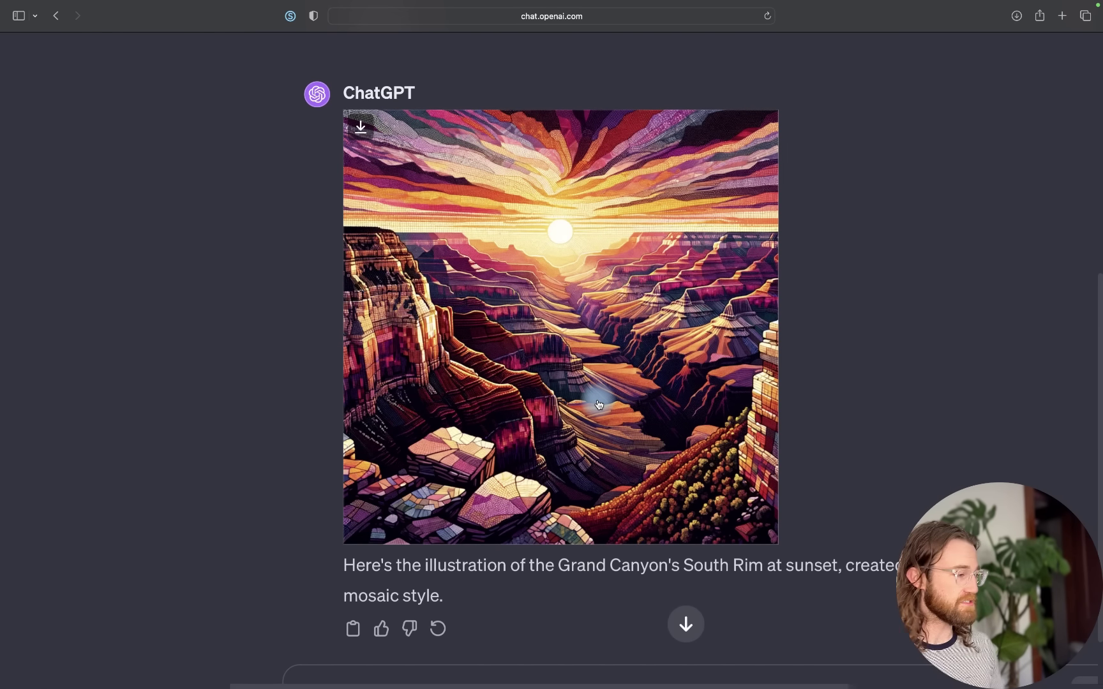
pyautogui.hotkey('ctrl', 'Left')
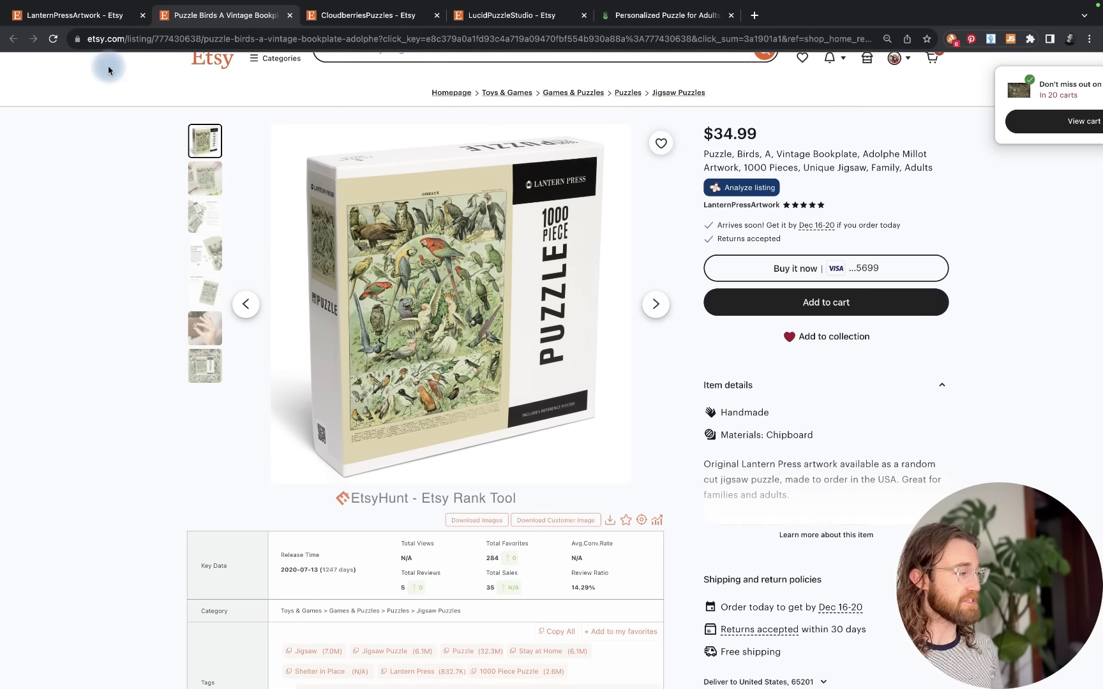
# Return to the LanternPressArtwork shop grid and open the Colorado Fourteeners puzzle listing
pyautogui.click(82, 17)
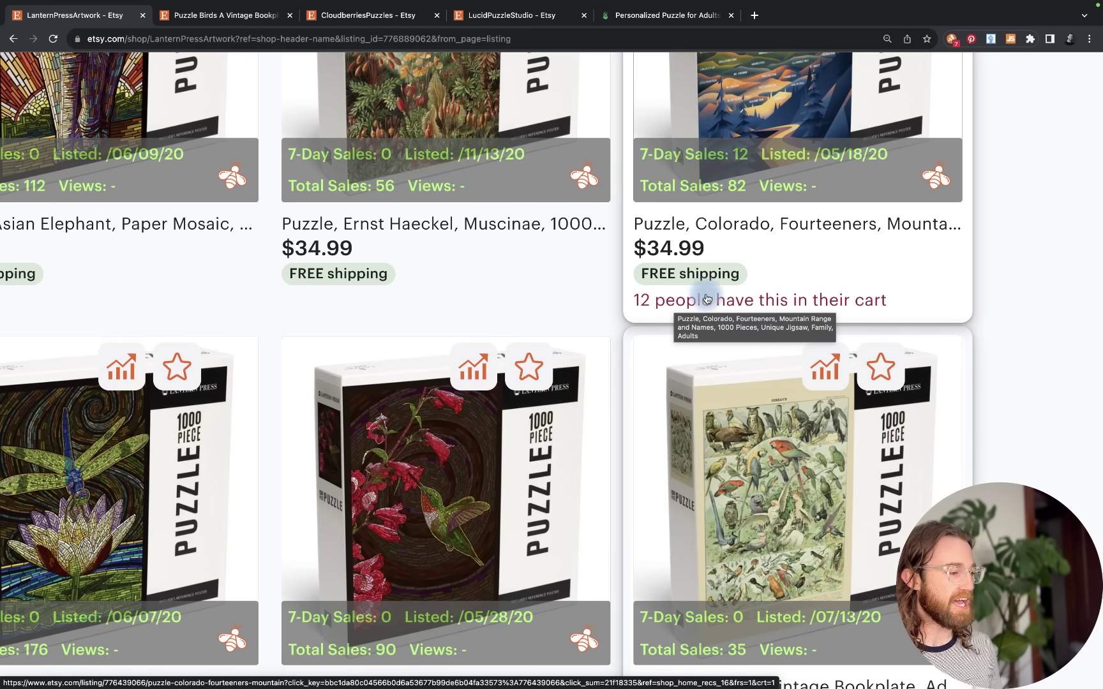
pyautogui.click(808, 296)
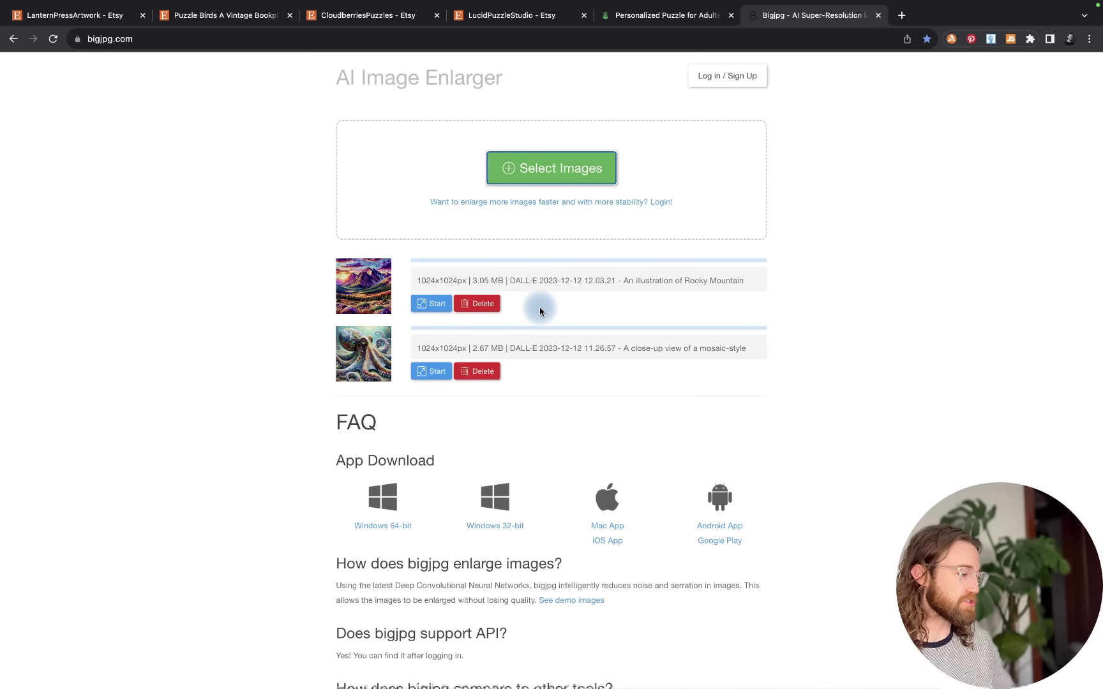
pyautogui.hotkey('ctrl', 'Right')
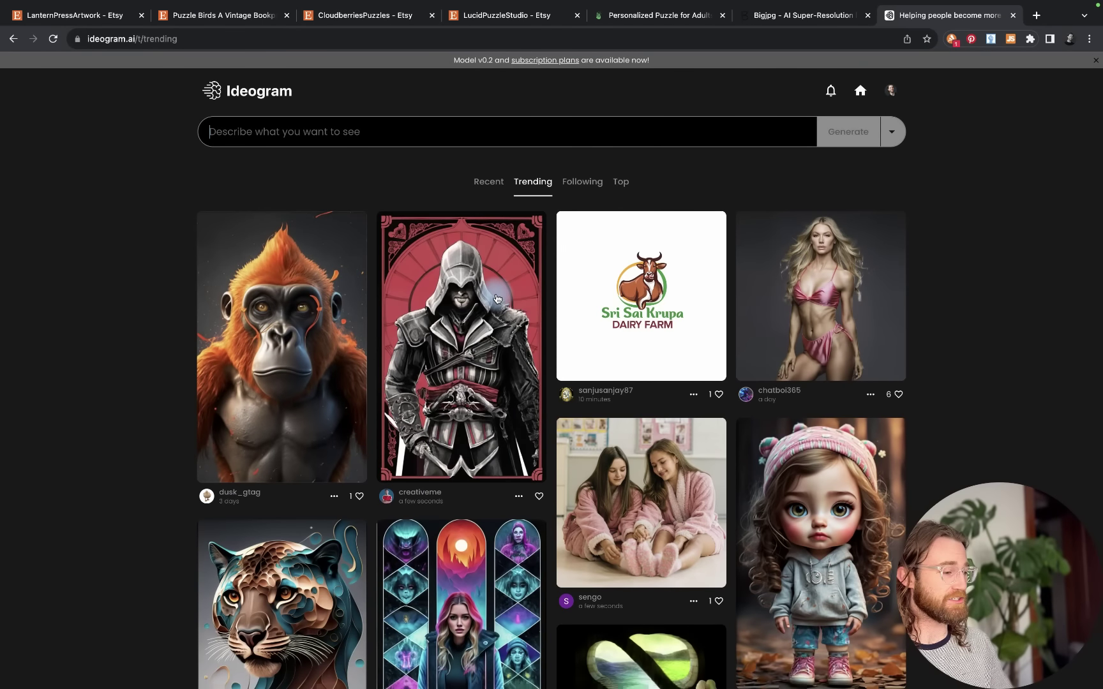
# Scroll down through the community images in Ideogram's Trending feed
pyautogui.scroll(-15, 495, 306)
pyautogui.scroll(-10, 495, 310)
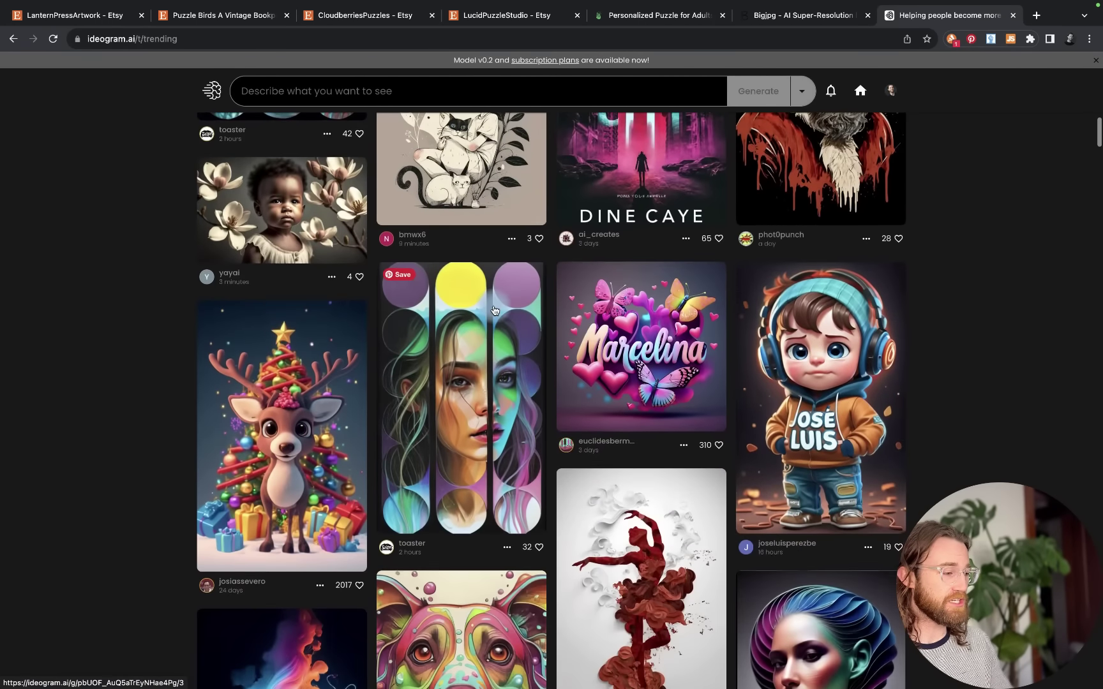
pyautogui.scroll(-7, 494, 310)
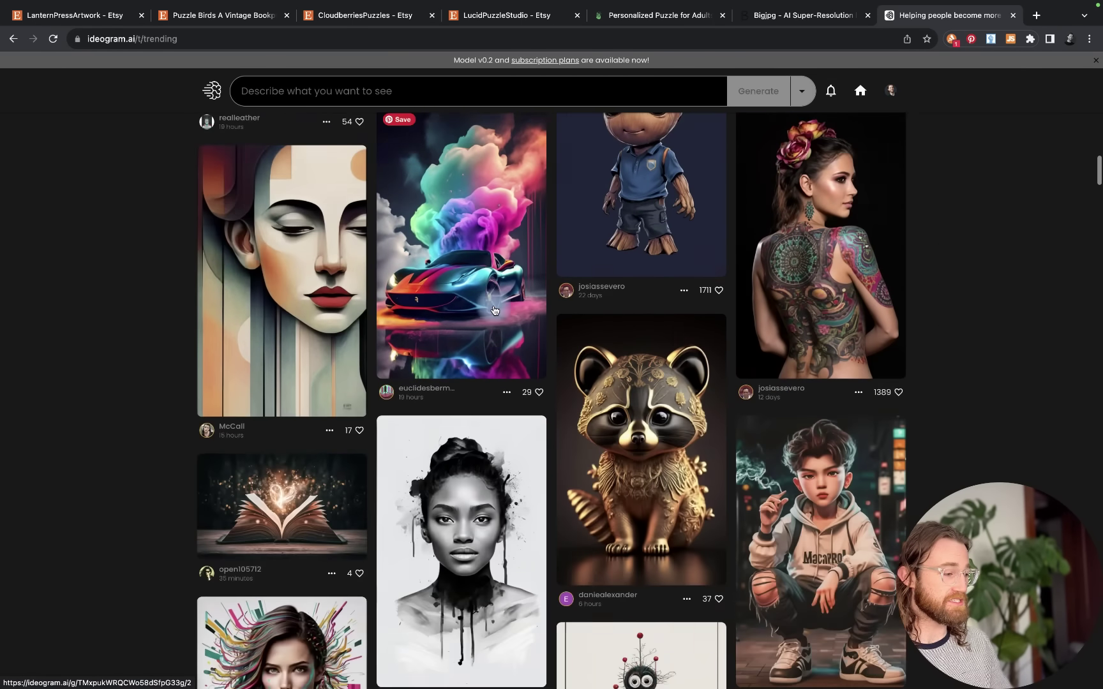
pyautogui.scroll(-6, 495, 311)
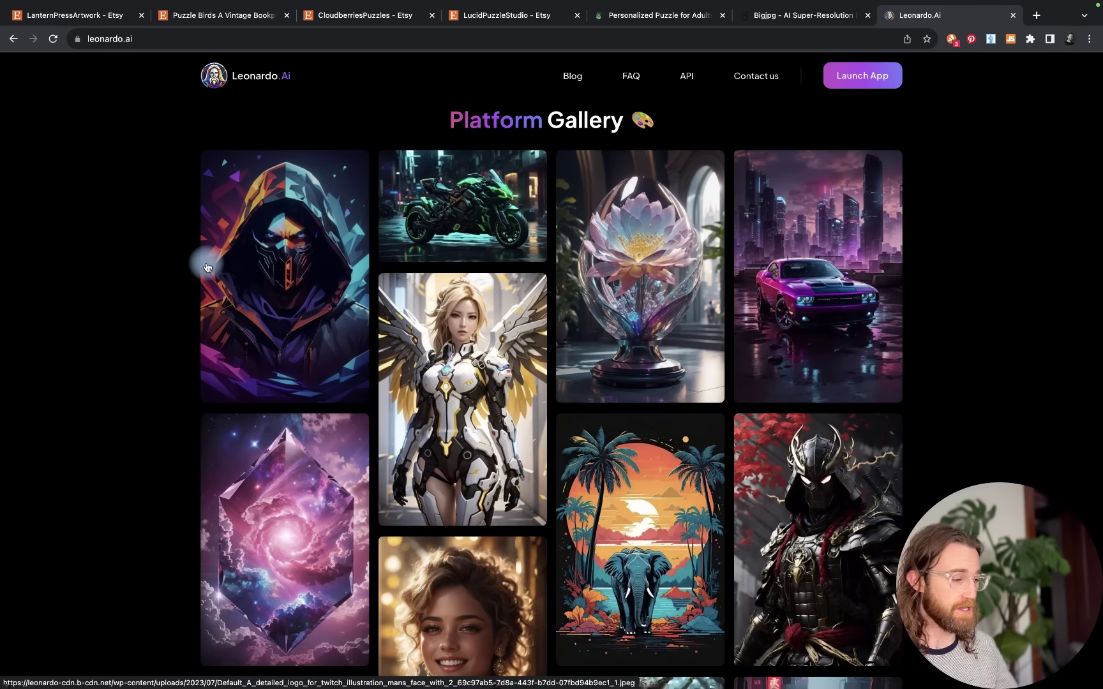
# Browse Leonardo.Ai's homepage models and Platform Gallery, loading more gallery images
pyautogui.scroll(-5, 206, 267)
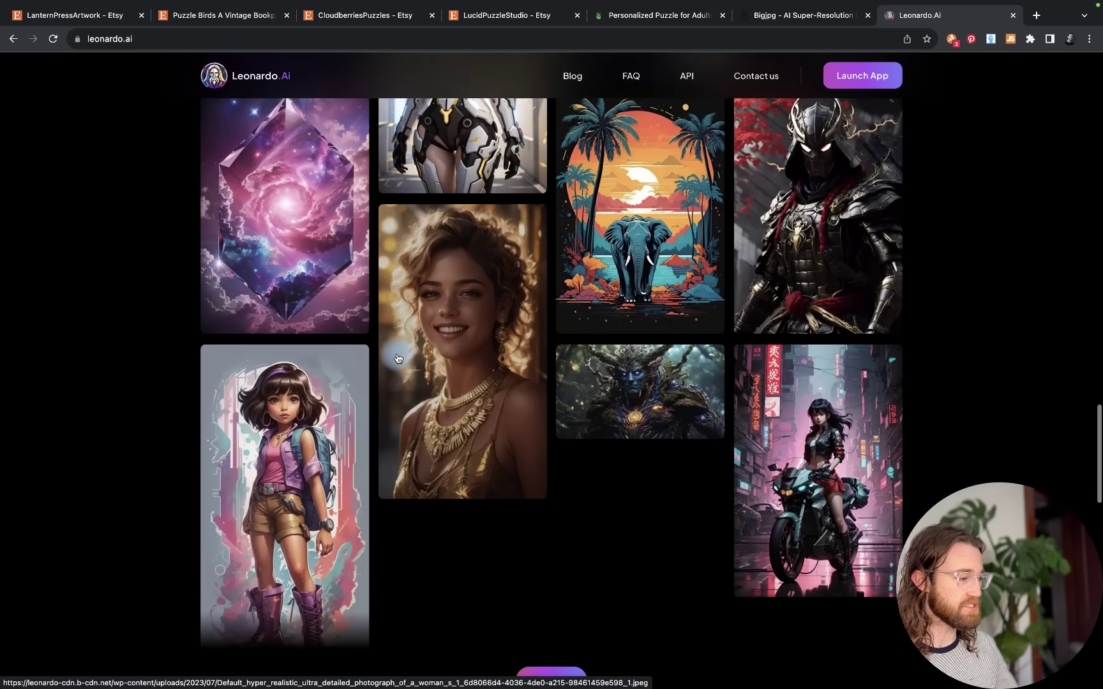
pyautogui.scroll(-3, 397, 358)
pyautogui.click(550, 469)
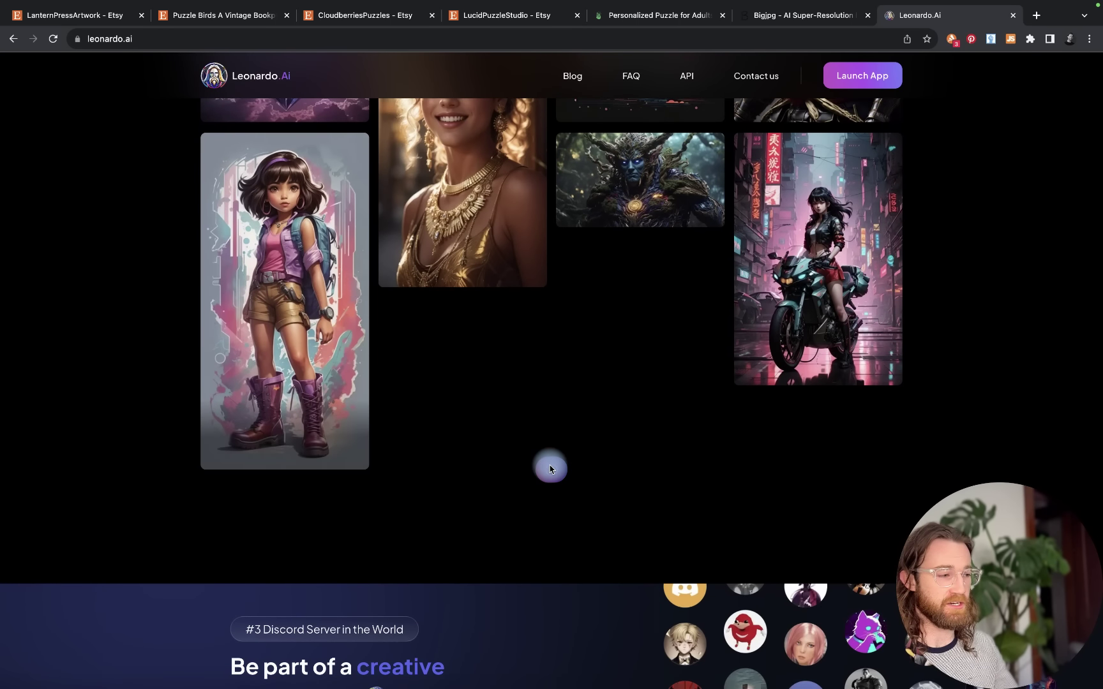
pyautogui.scroll(-2, 550, 469)
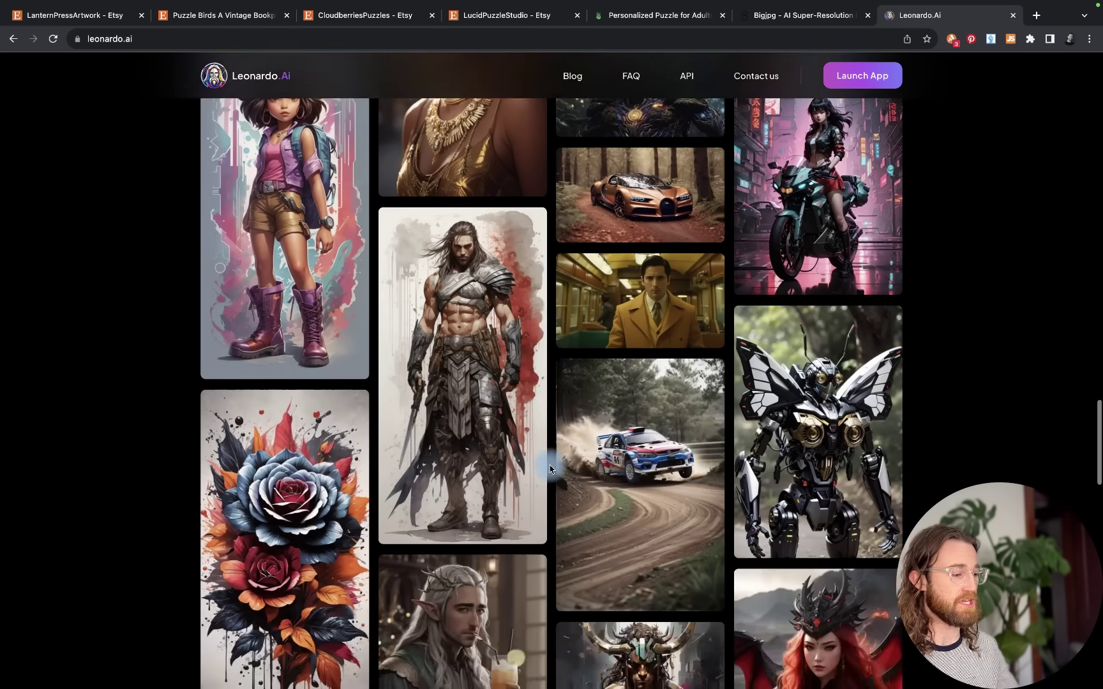
pyautogui.scroll(-7, 550, 469)
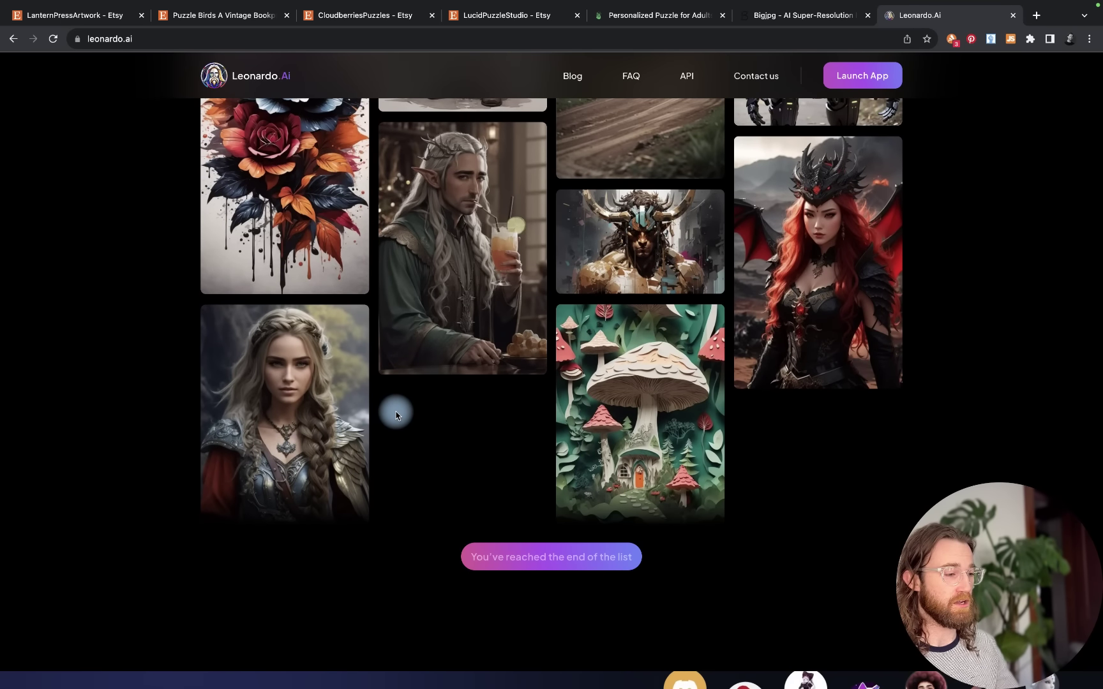
pyautogui.scroll(20, 395, 415)
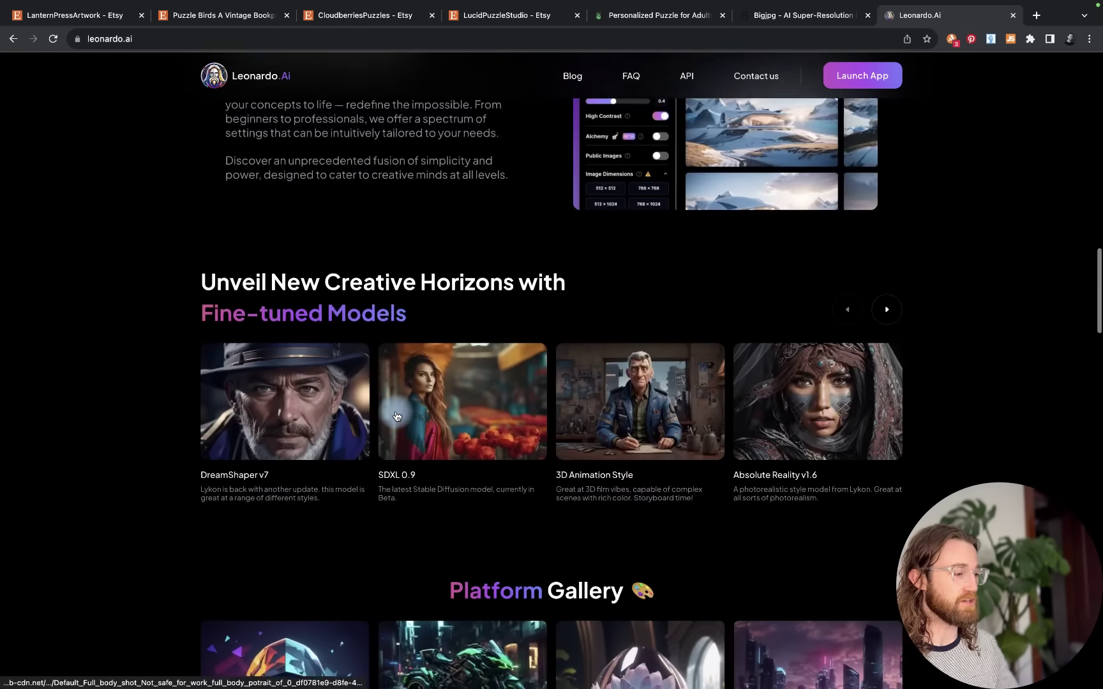
pyautogui.scroll(1, 395, 416)
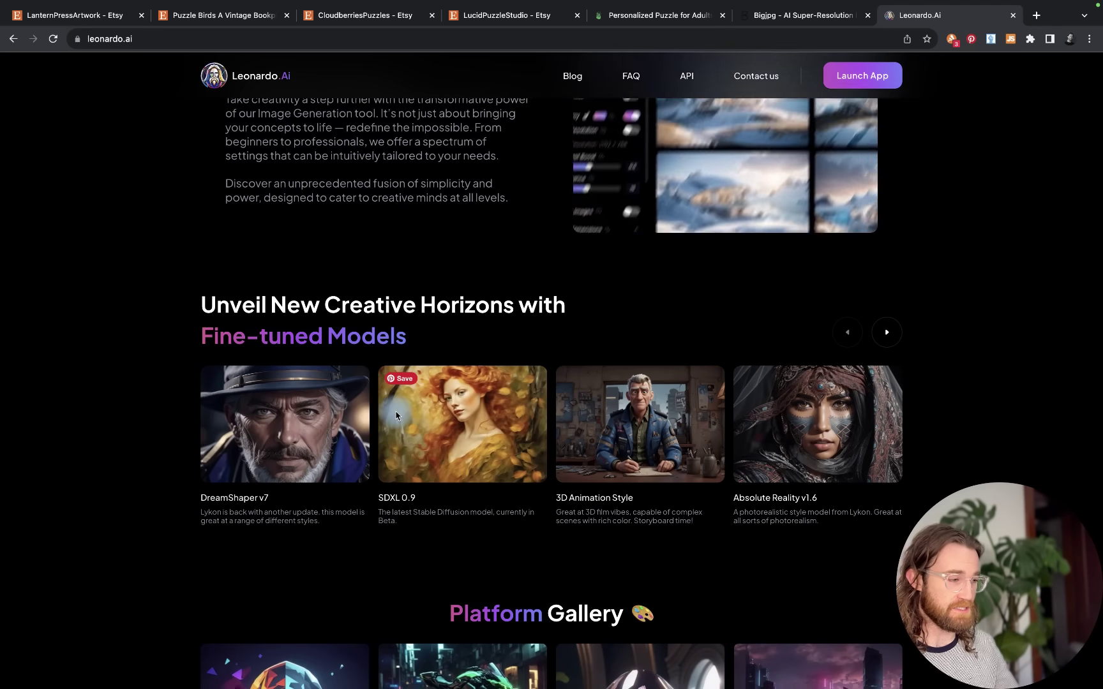
pyautogui.scroll(-1, 396, 416)
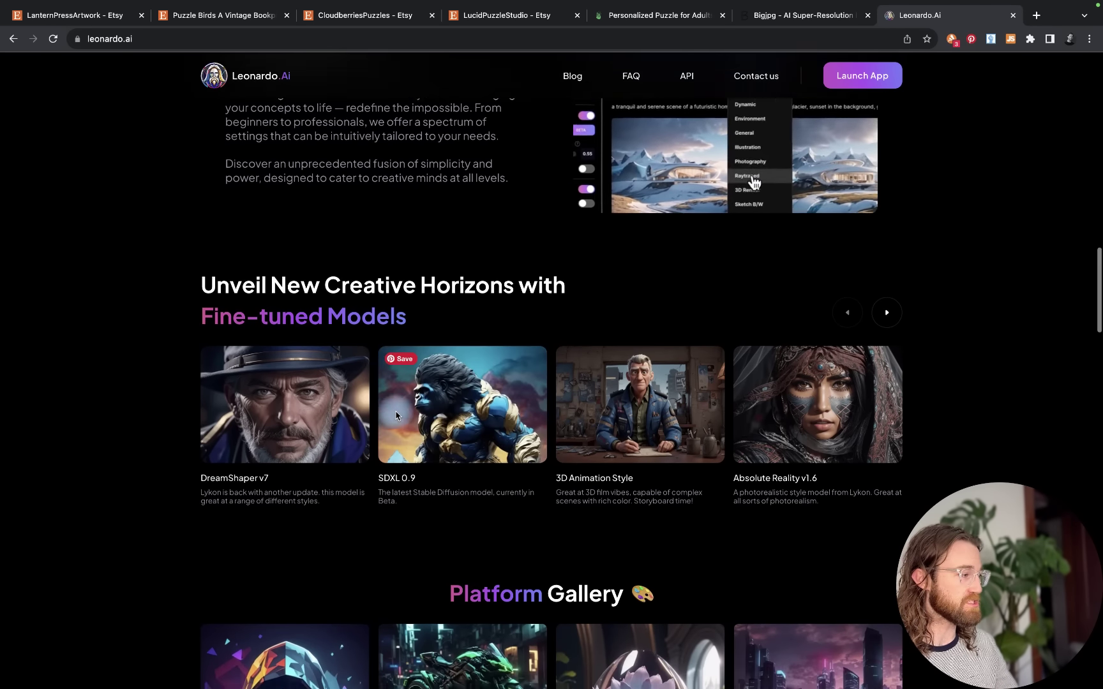
pyautogui.scroll(-5, 396, 416)
pyautogui.click(396, 415)
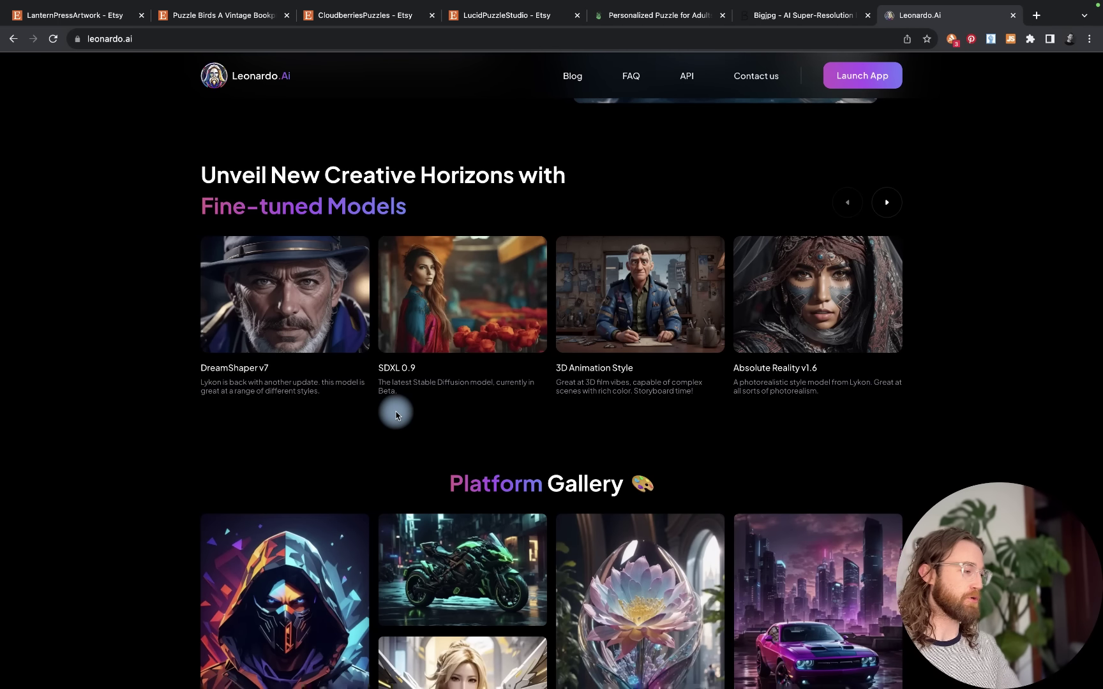
pyautogui.scroll(-3, 589, 381)
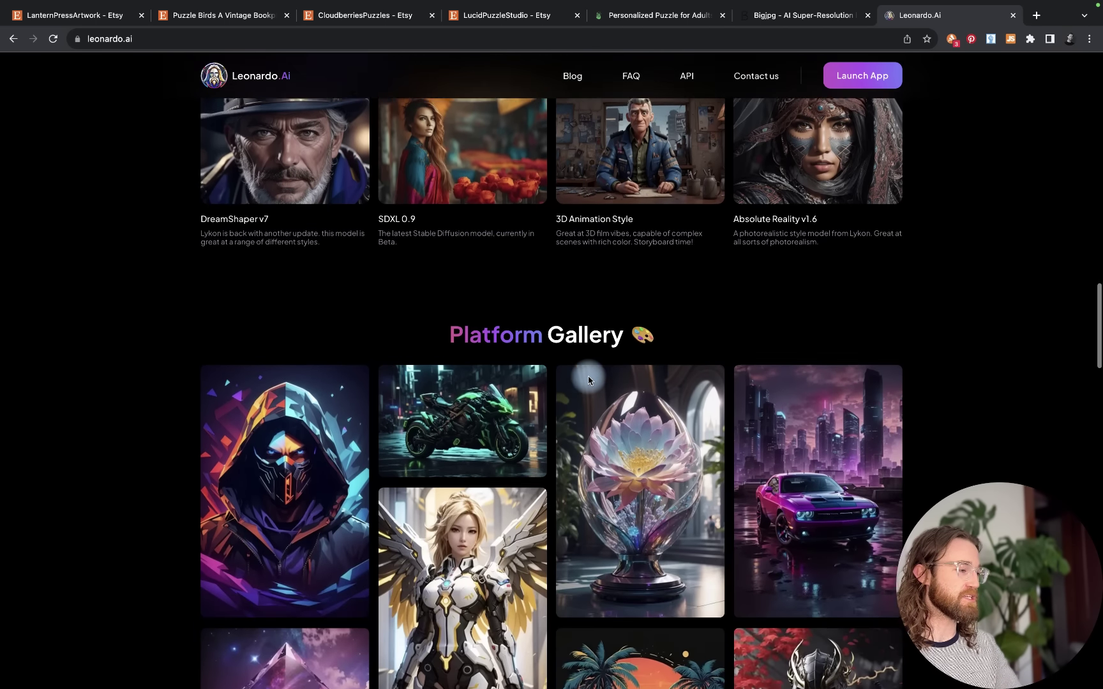
pyautogui.scroll(-3, 589, 381)
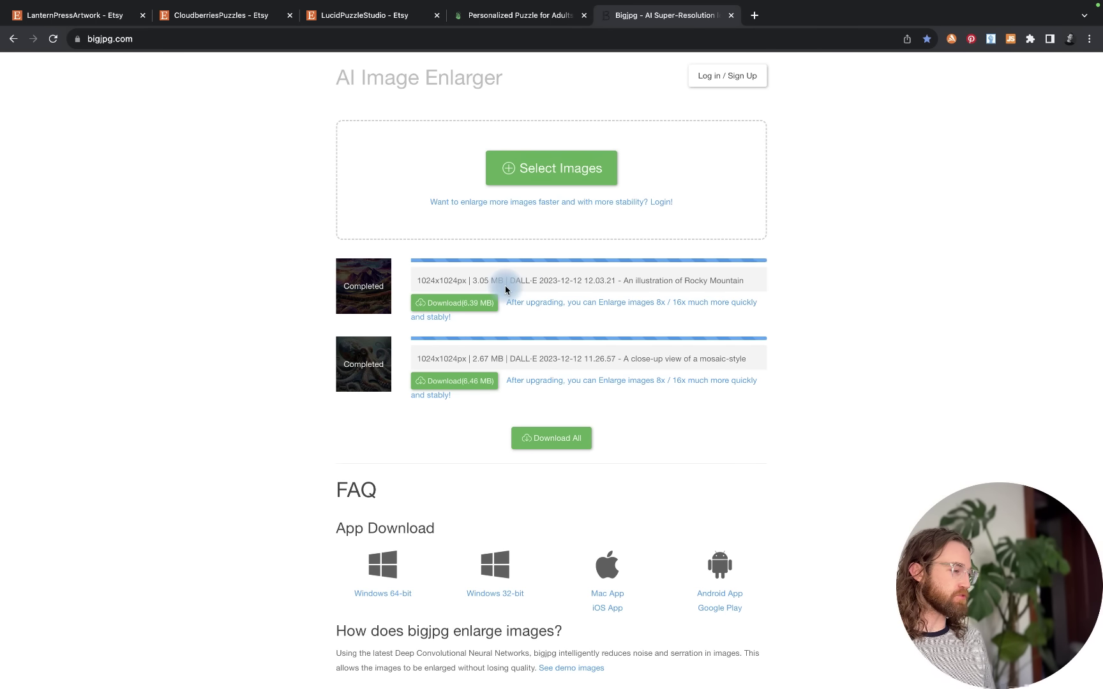
# Download the enlarged Rocky Mountain and mosaic octopus images, then return to the Printify puzzle page
pyautogui.click(456, 310)
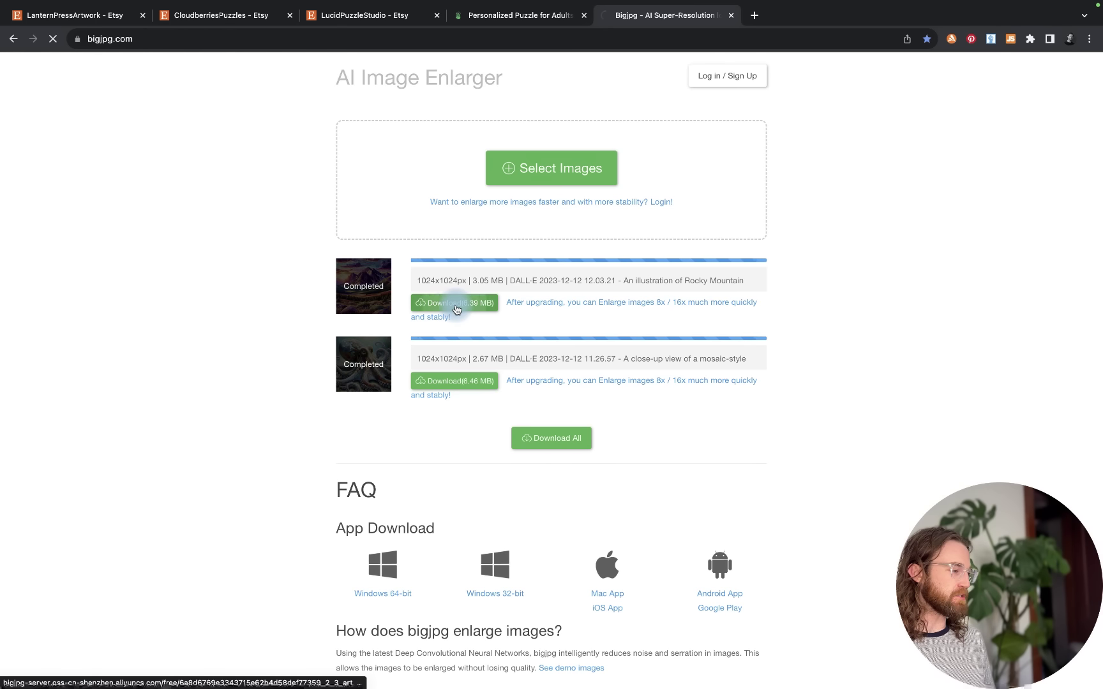
pyautogui.click(449, 386)
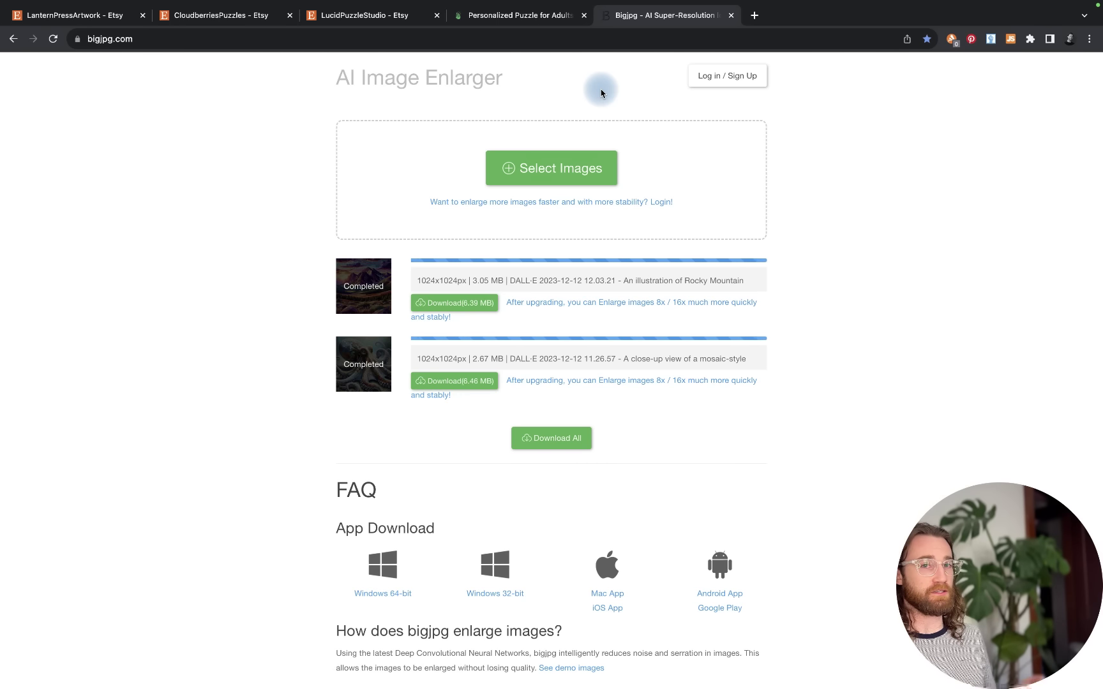
pyautogui.click(523, 16)
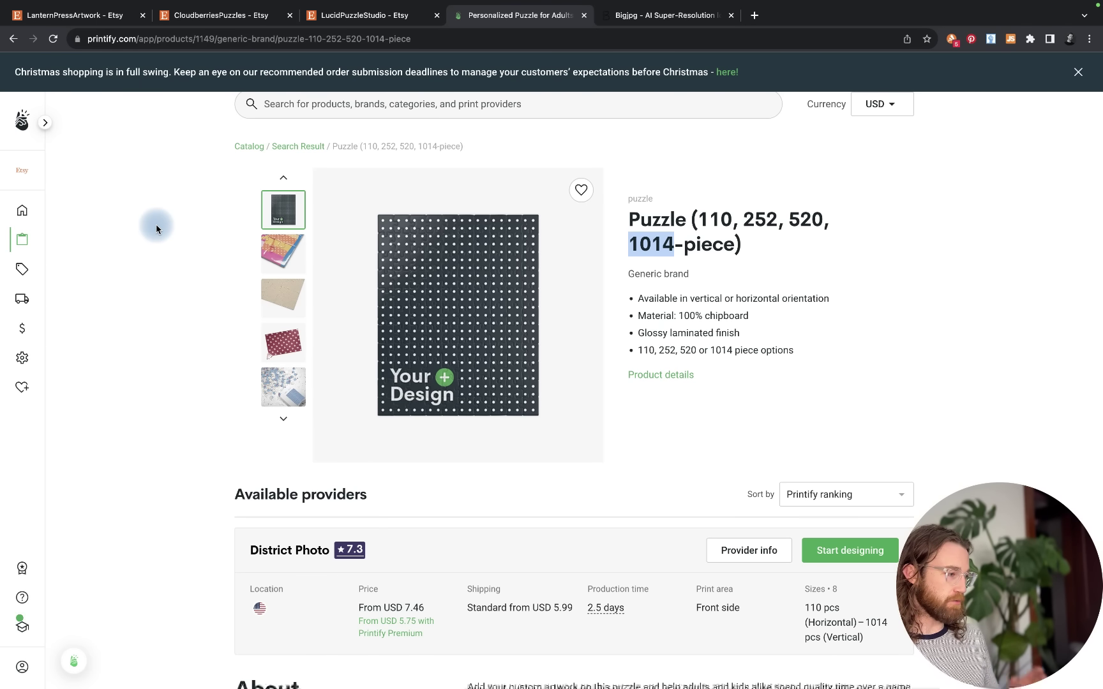
# Scroll down the Printify puzzle page to the Available providers section with District Photo
pyautogui.scroll(-3, 452, 332)
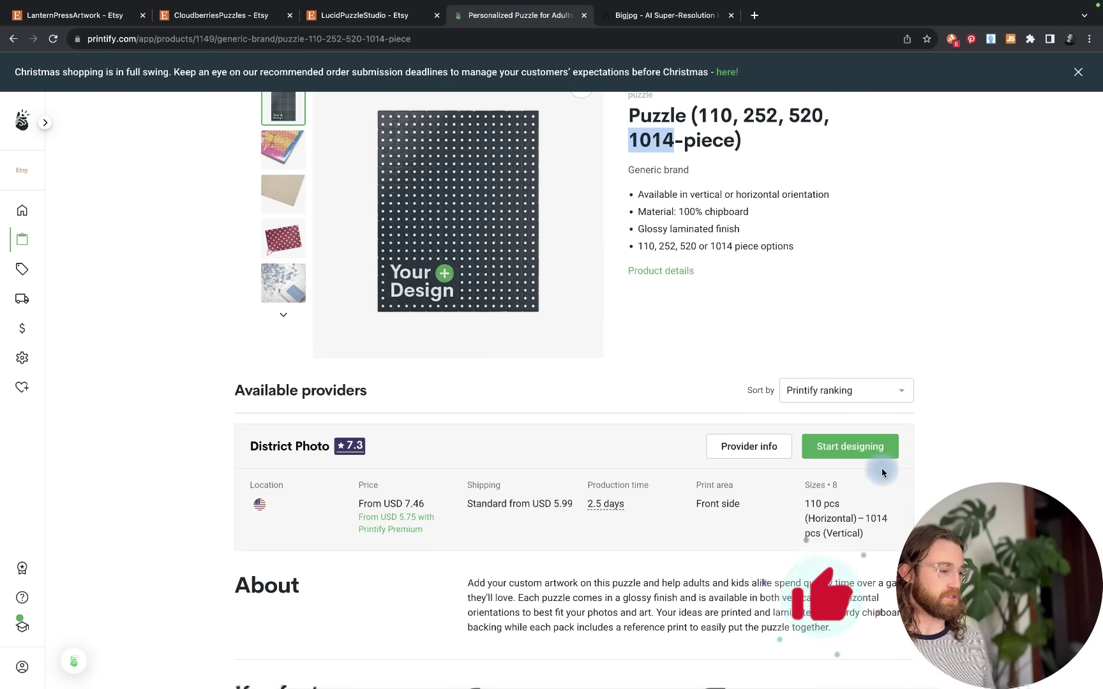
# Upload the mosaic octopus image from the device onto the District Photo puzzle and preview the mockups
pyautogui.click(861, 454)
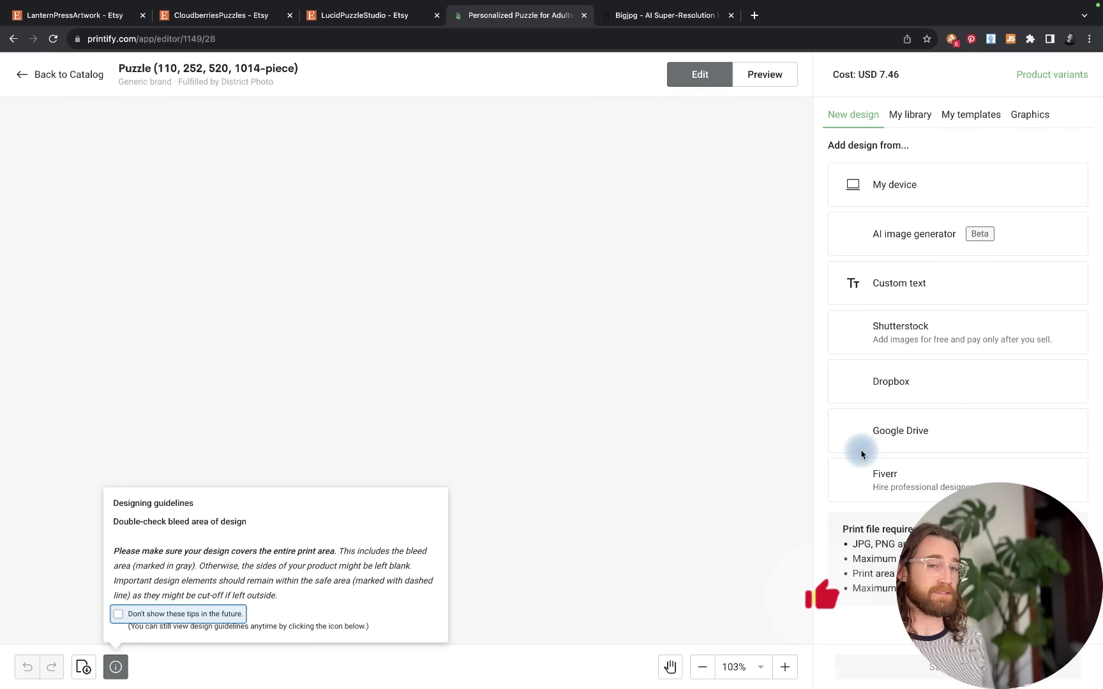
pyautogui.click(908, 179)
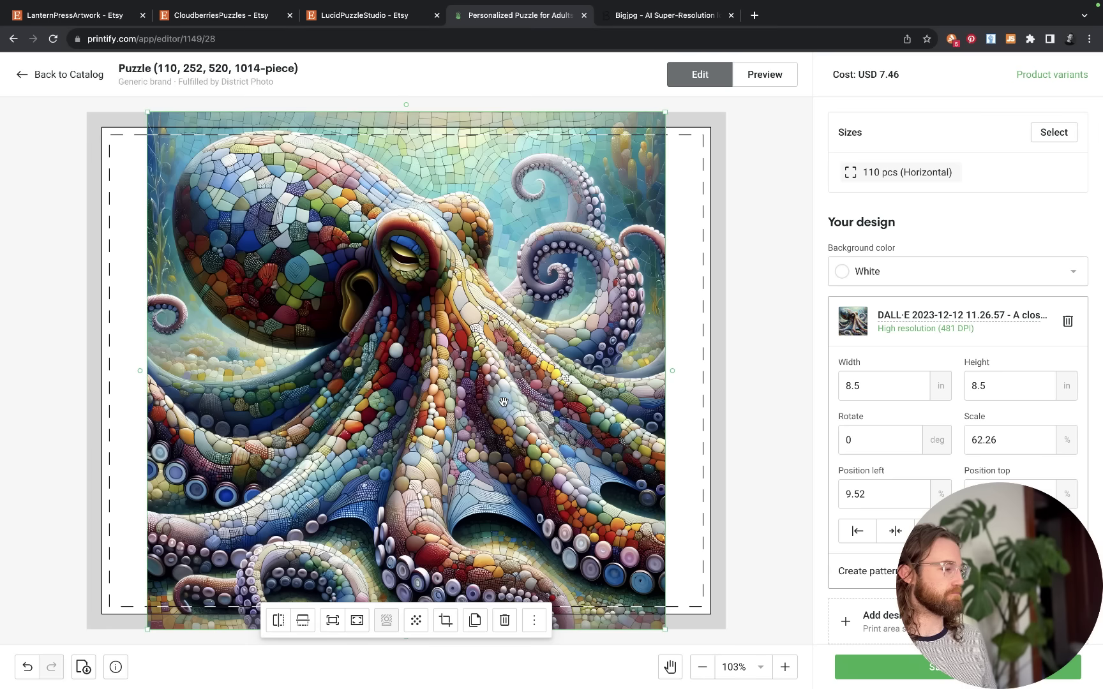
pyautogui.click(734, 318)
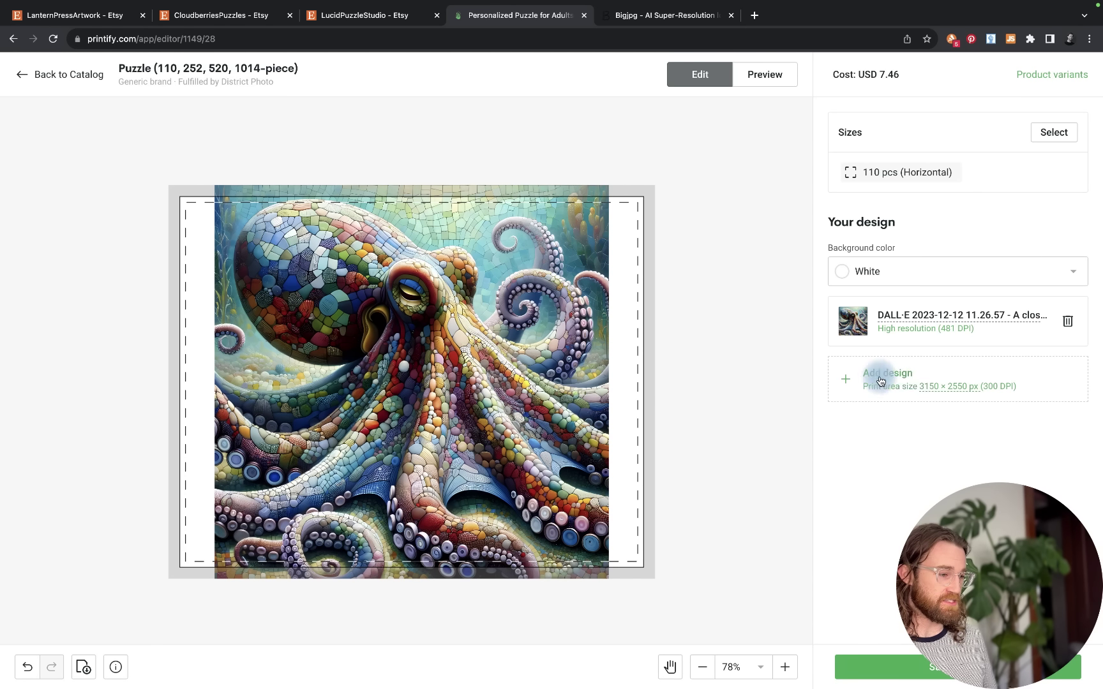
pyautogui.moveTo(925, 389)
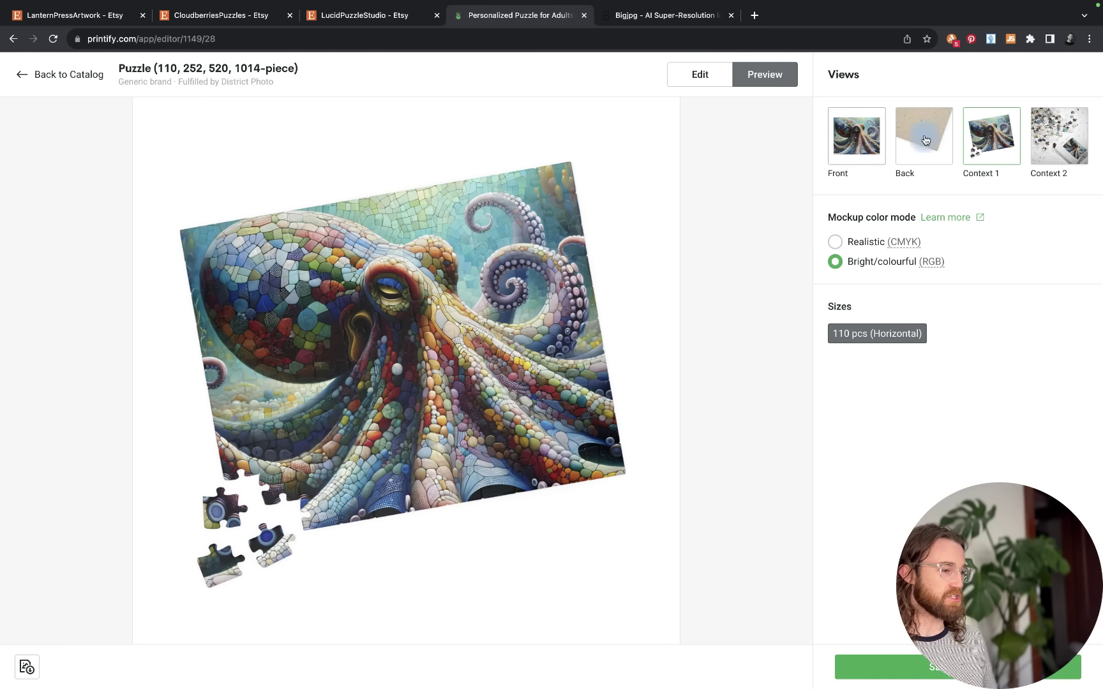
# Review the Context 2 and Front puzzle mockups, then return to the design editor
pyautogui.click(1034, 156)
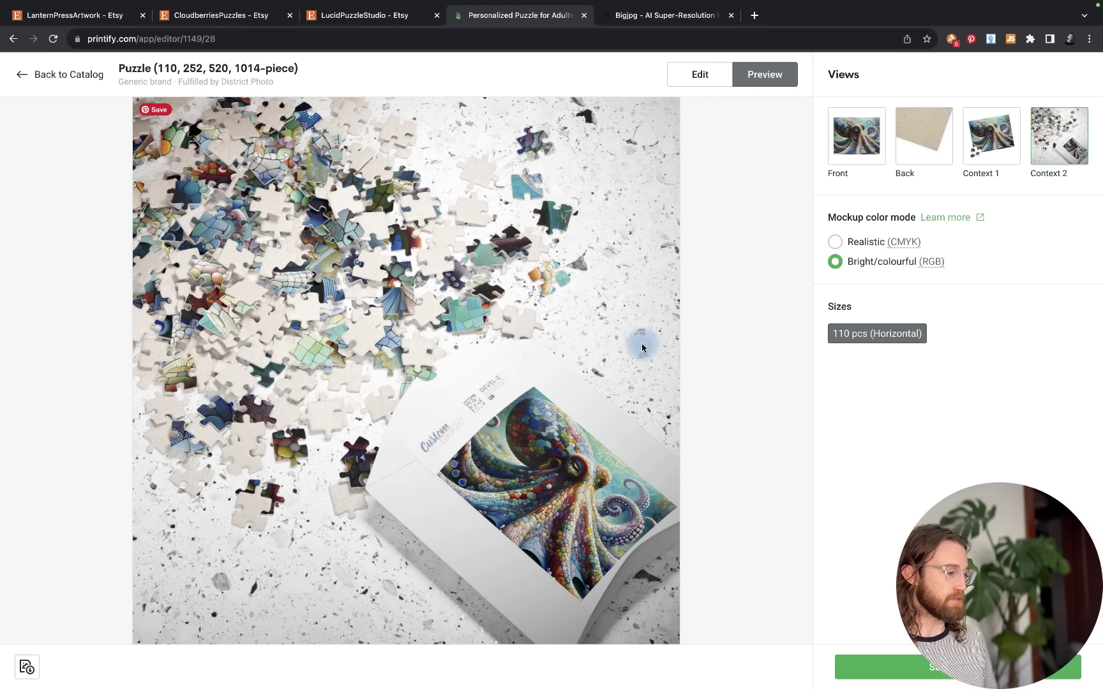
pyautogui.click(847, 151)
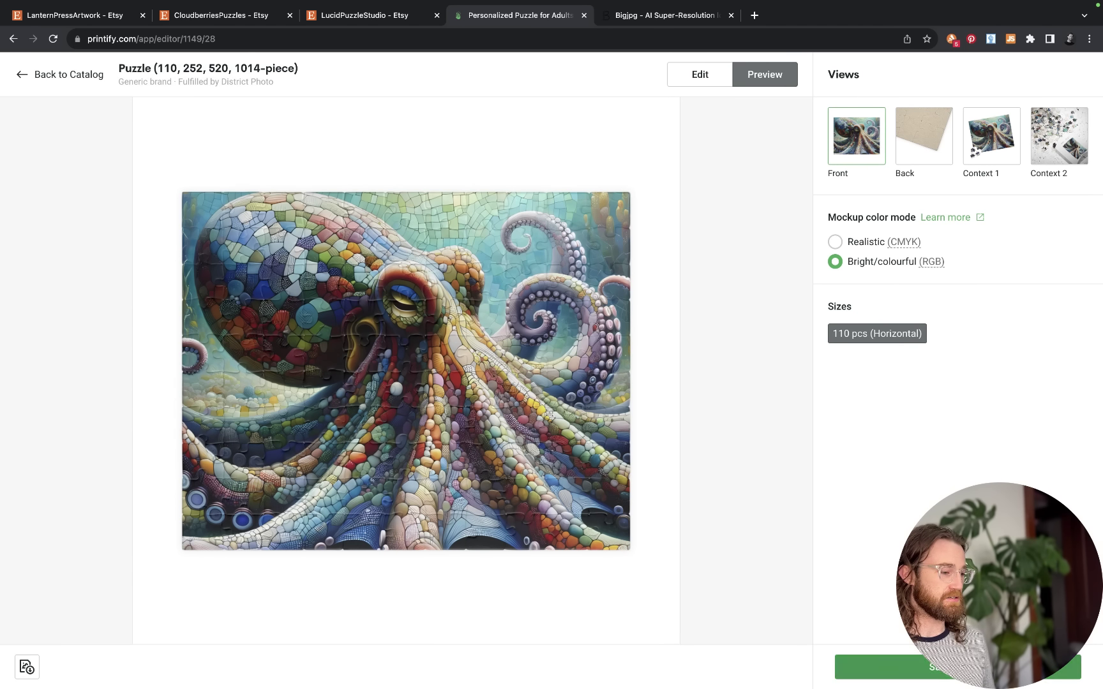
pyautogui.click(1054, 135)
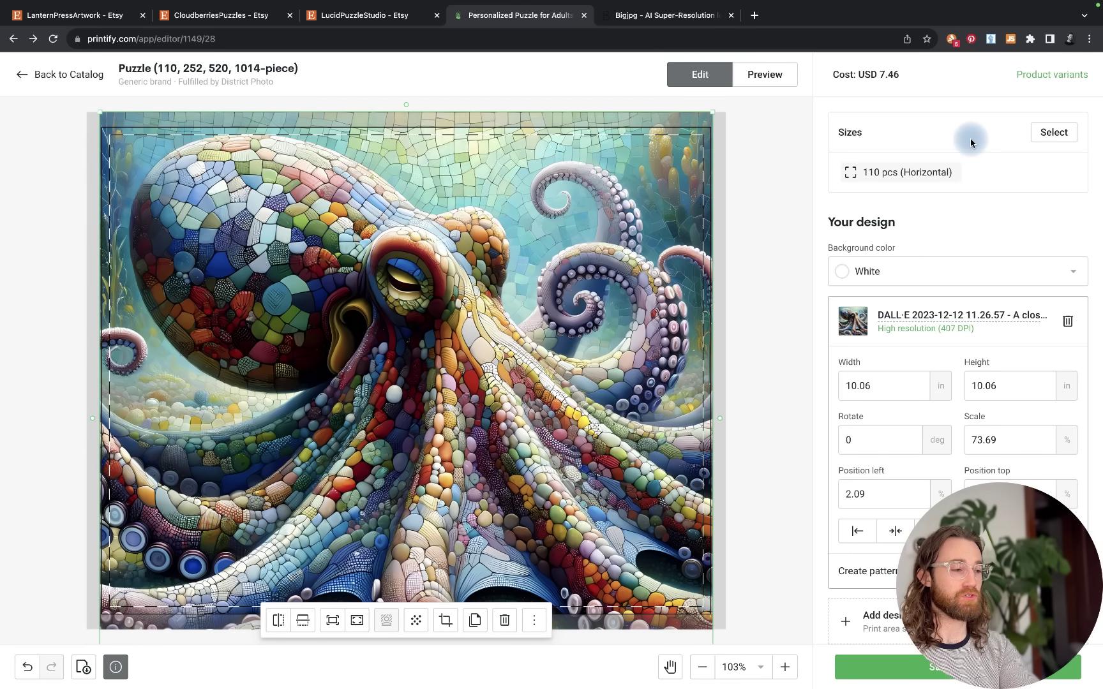
# Enable all eight puzzle size variants in Product variants
pyautogui.click(1055, 137)
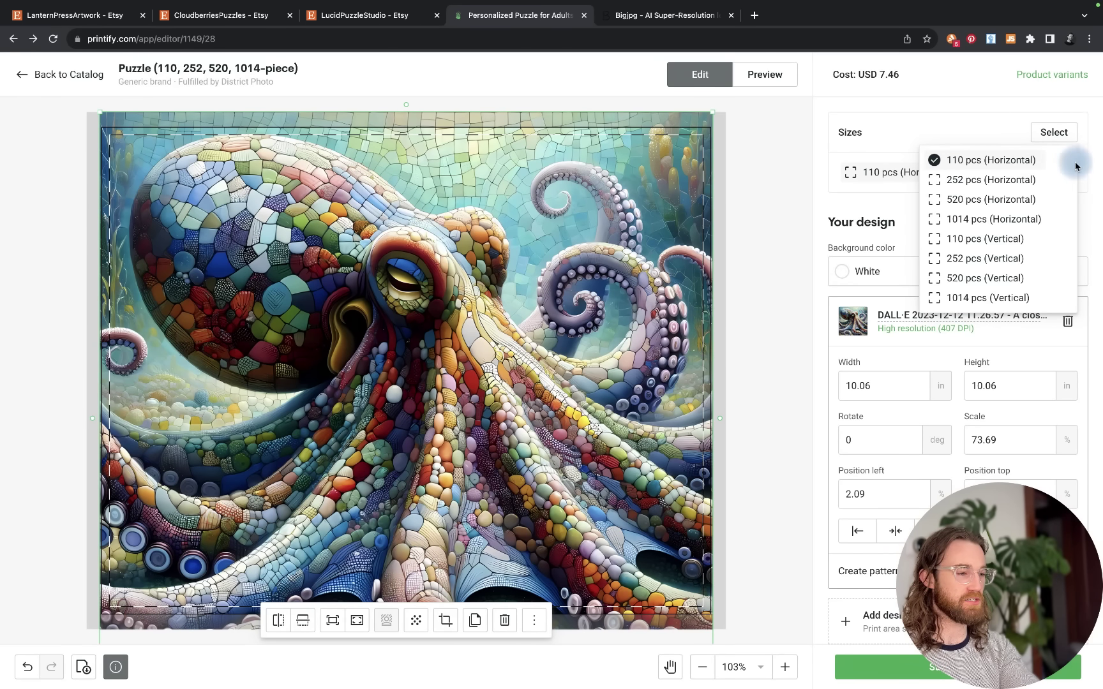
pyautogui.click(1034, 107)
pyautogui.click(1046, 75)
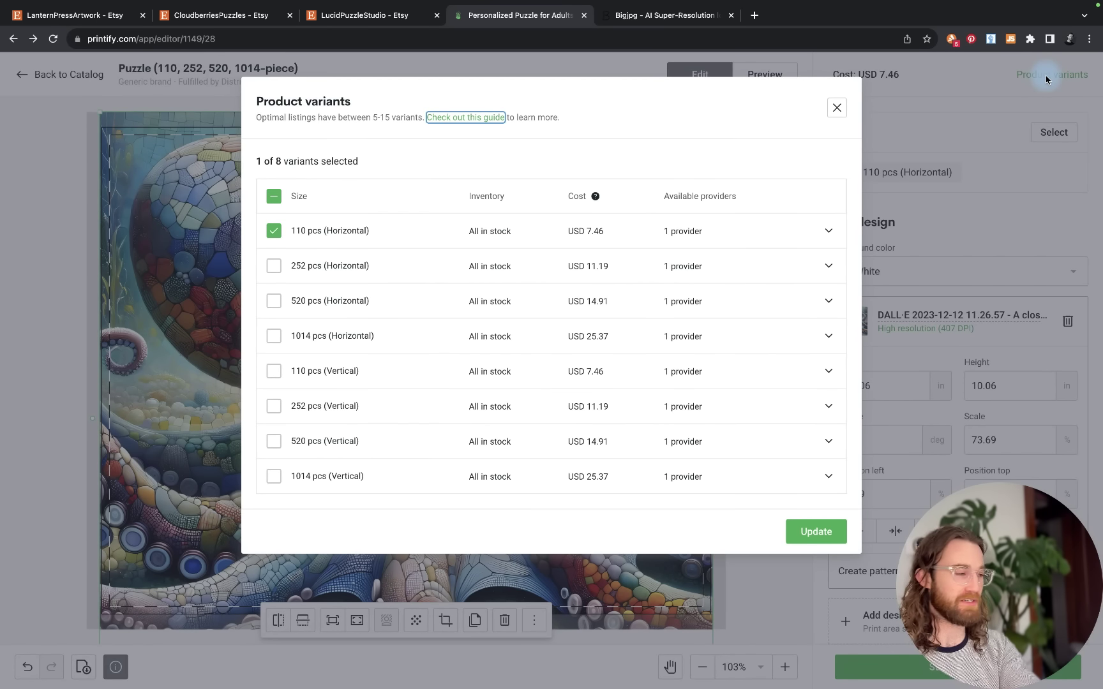
pyautogui.click(273, 197)
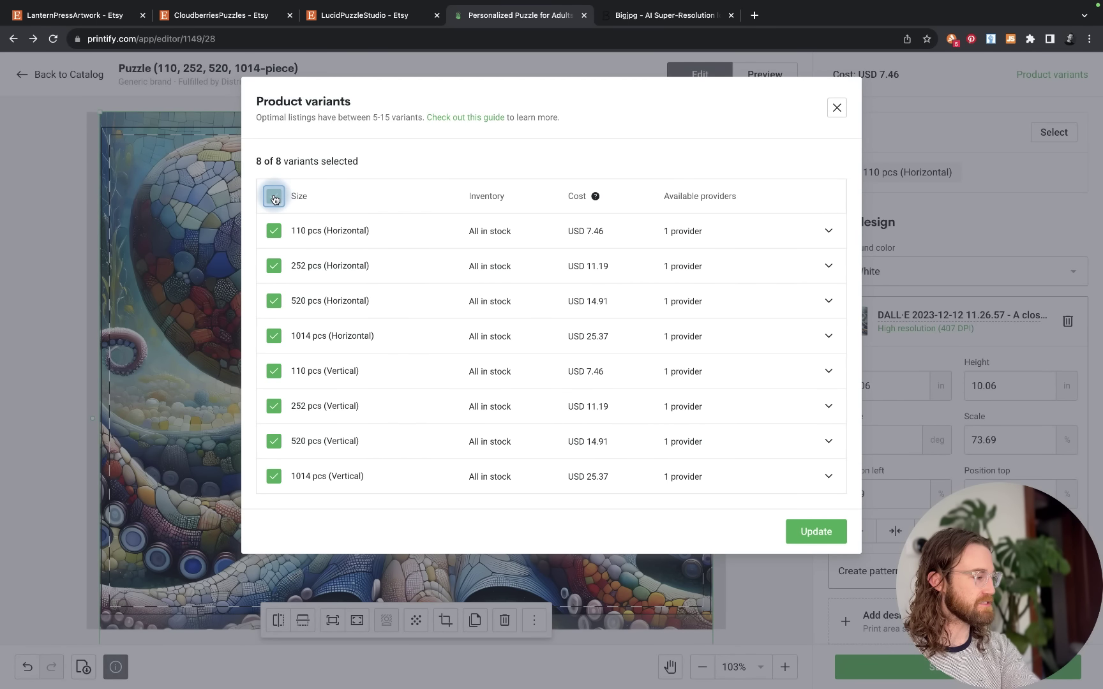
pyautogui.click(822, 536)
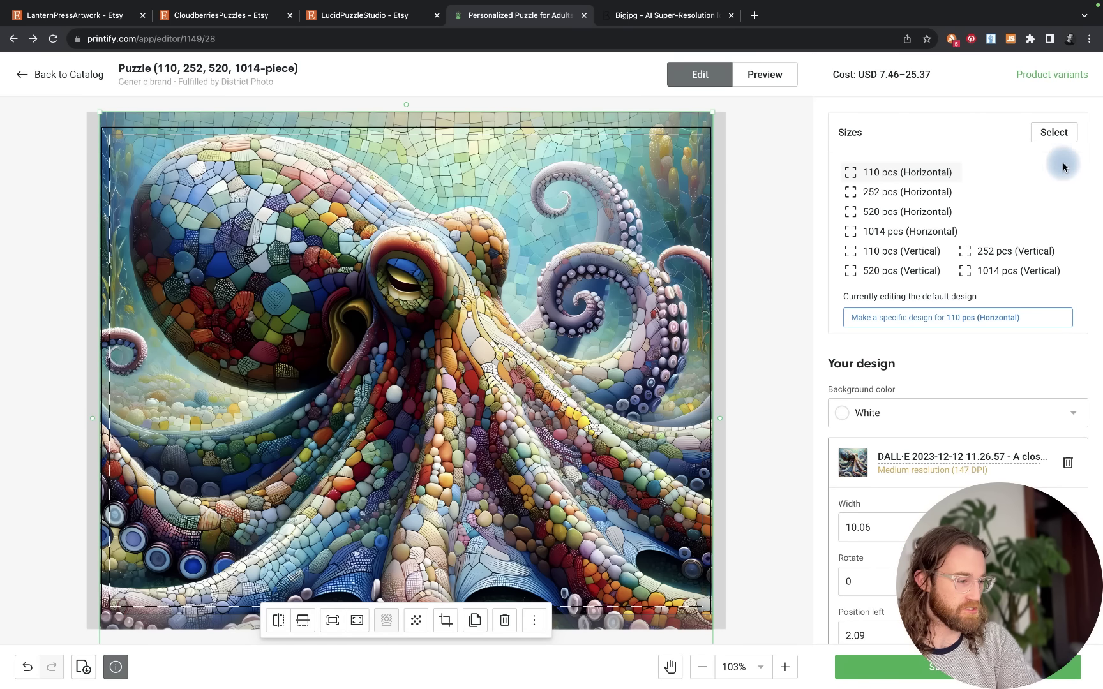
# Remove the 110, 252, 520 and 1014 pcs Vertical sizes and save the puzzle
pyautogui.click(1067, 134)
pyautogui.click(951, 239)
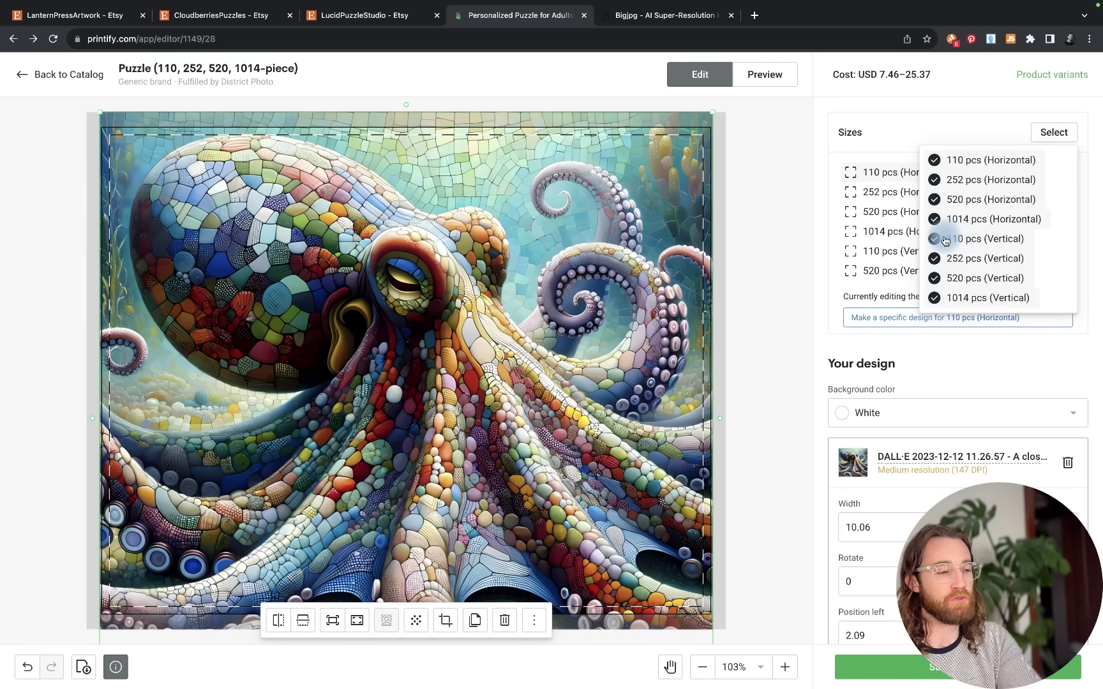
pyautogui.click(935, 259)
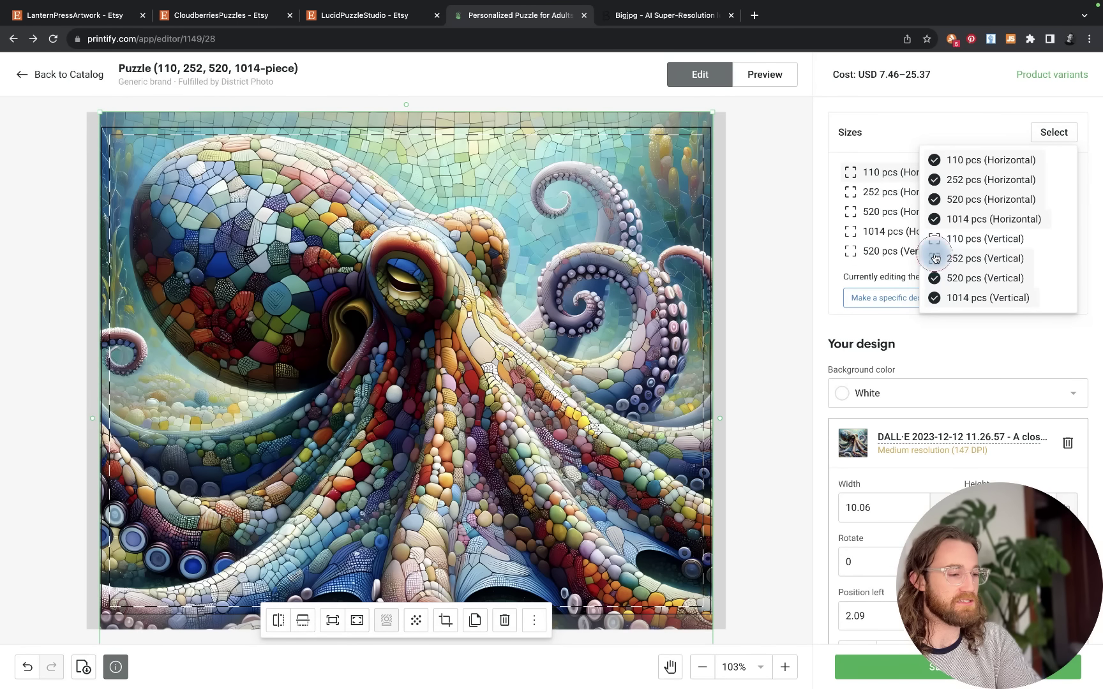
pyautogui.click(934, 279)
pyautogui.click(935, 299)
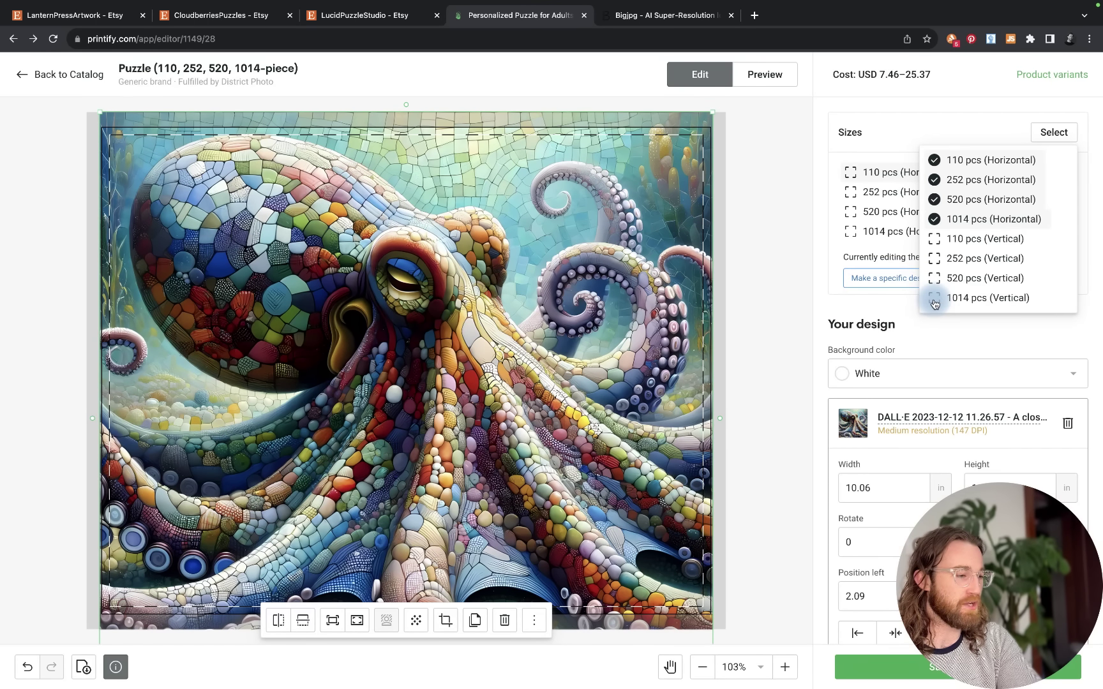
pyautogui.click(822, 228)
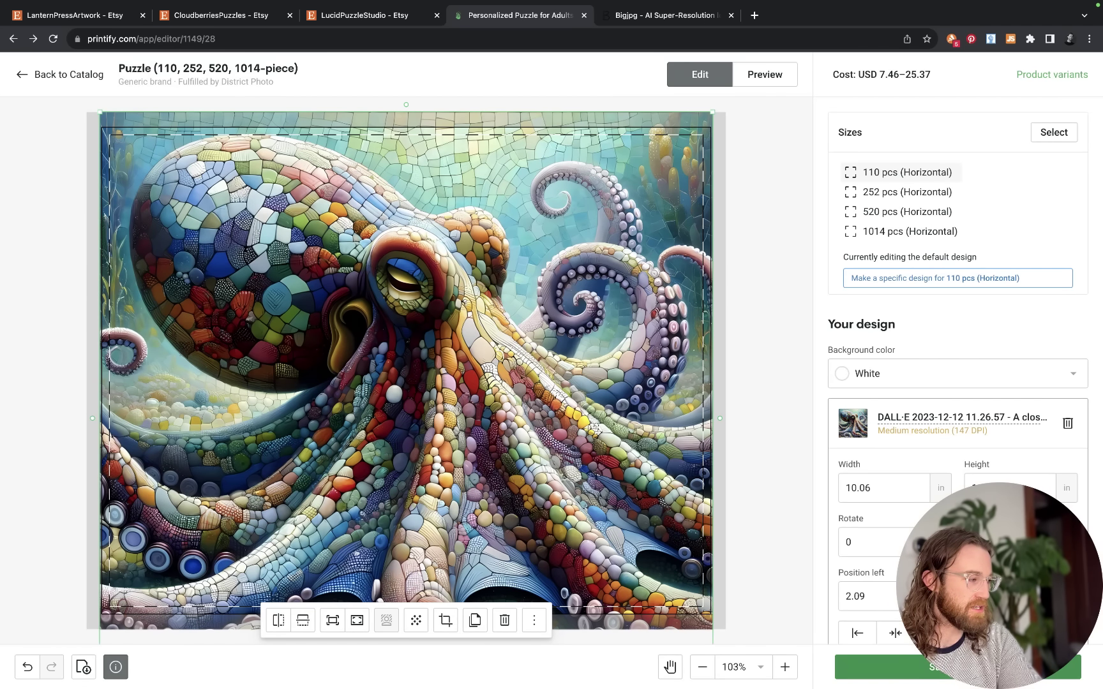
pyautogui.click(932, 667)
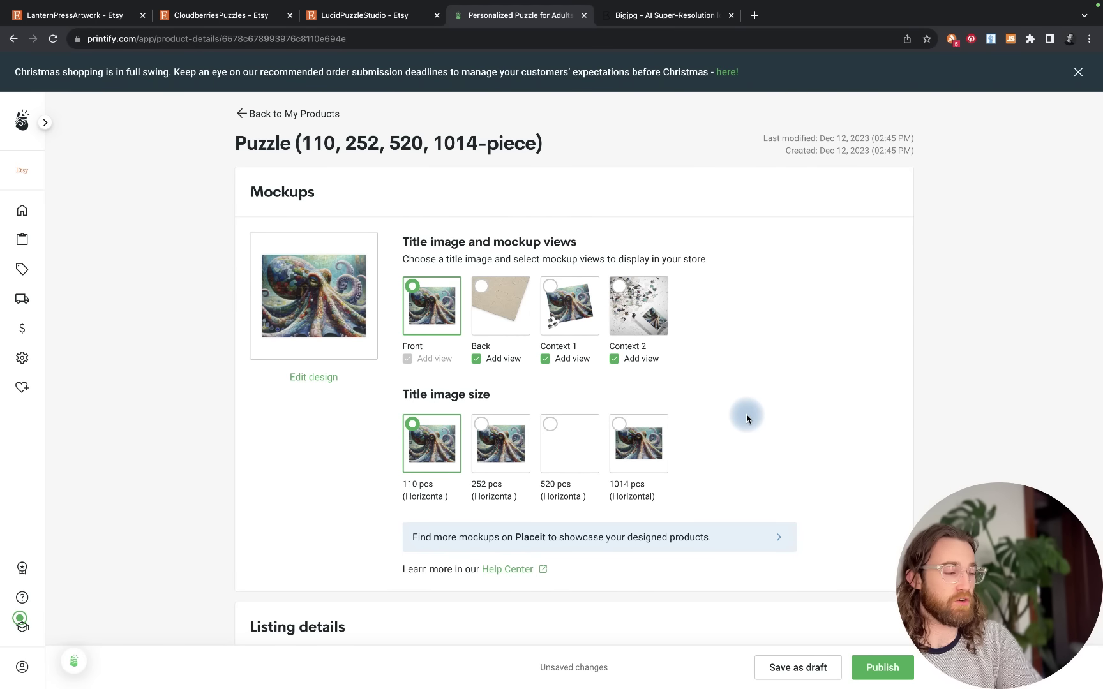
# Replace the listing title with the octopus puzzle title, then switch to the LanternPressArtwork Etsy tab
pyautogui.scroll(-3, 747, 418)
pyautogui.scroll(-4, 747, 419)
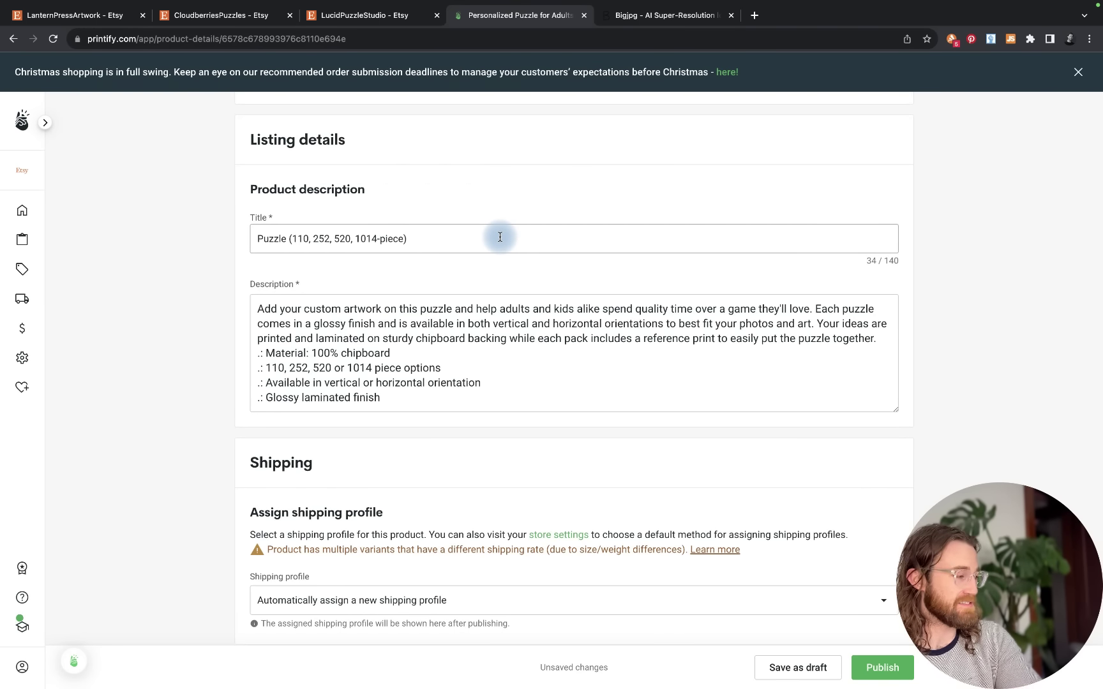
pyautogui.click(460, 243)
pyautogui.hotkey('ctrl', 'a')
pyautogui.write('Octopus Mosiac Tile Puzzle, Gift for Marine Life Lover, Ocean 114 - 1014 Piece Puzzle, Birthday Gift, Christmas Present')
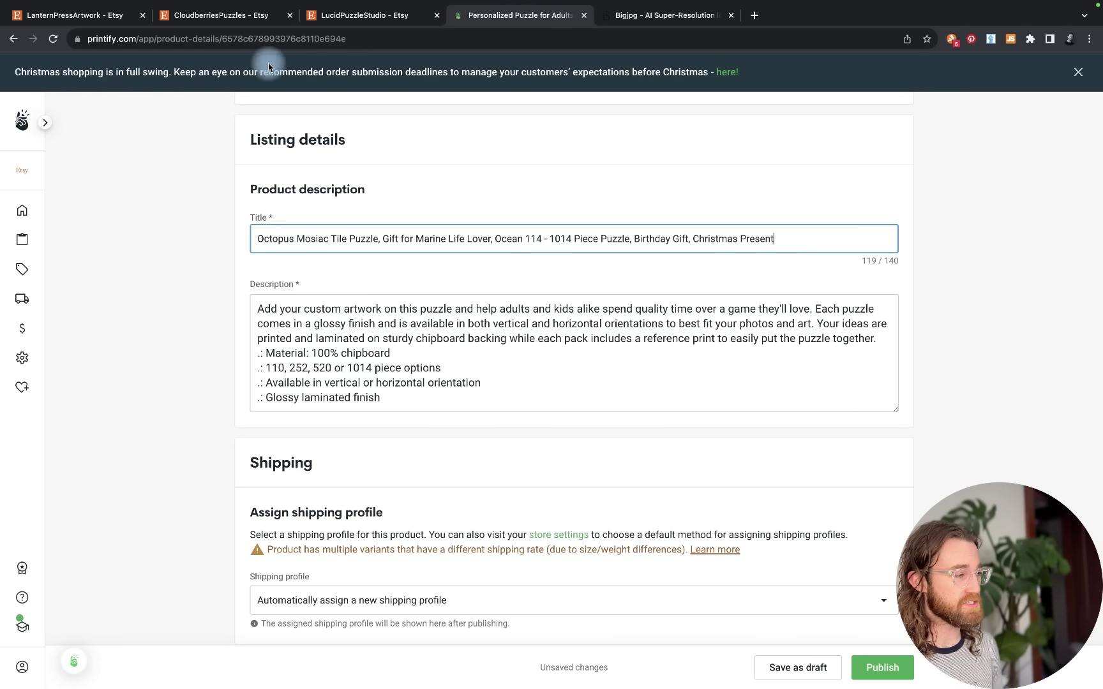
pyautogui.click(64, 15)
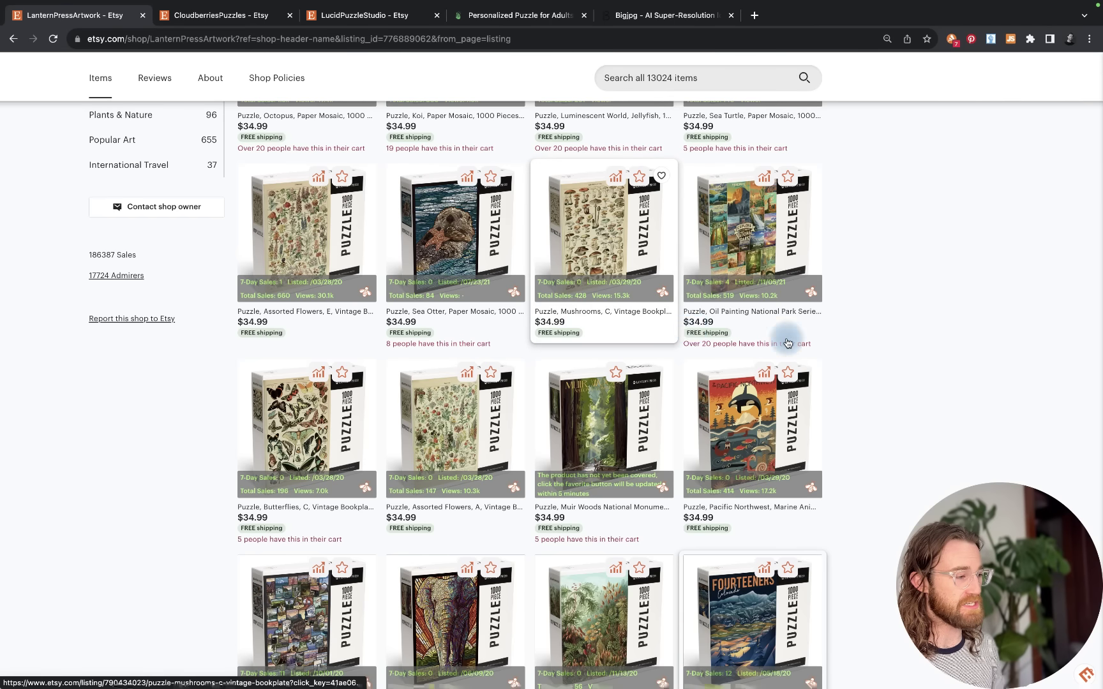
# Open the Octopus Paper Mosaic 1000-piece listing and review its EtsyHunt views, sales and tag data
pyautogui.scroll(15, 785, 338)
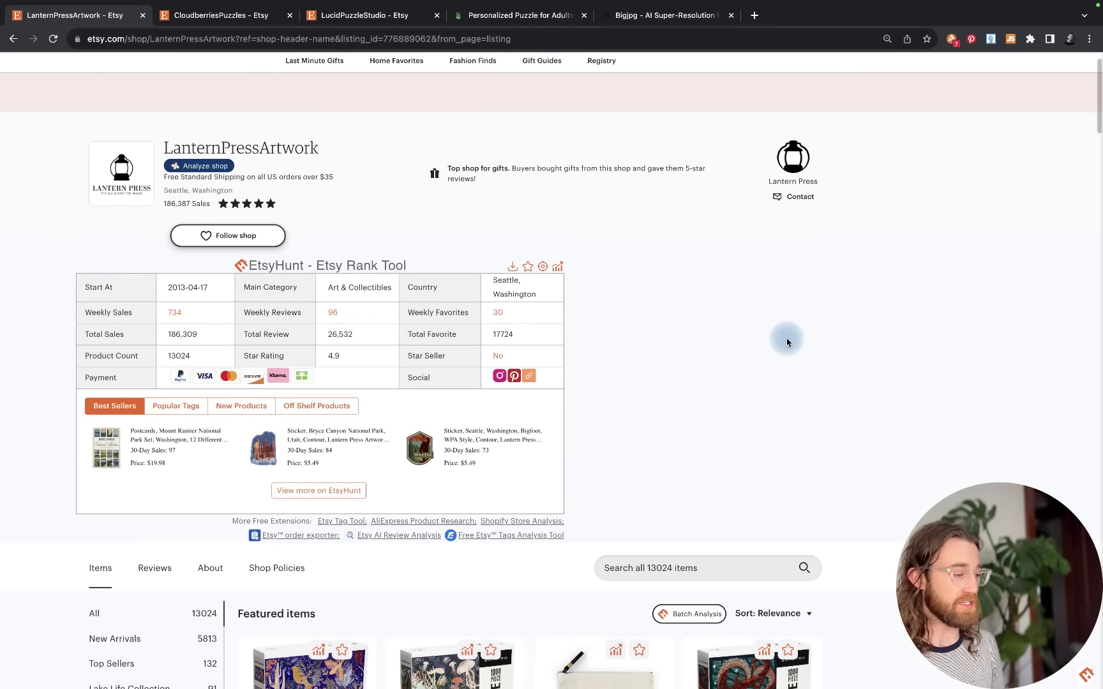
pyautogui.scroll(-3, 793, 441)
pyautogui.click(767, 529)
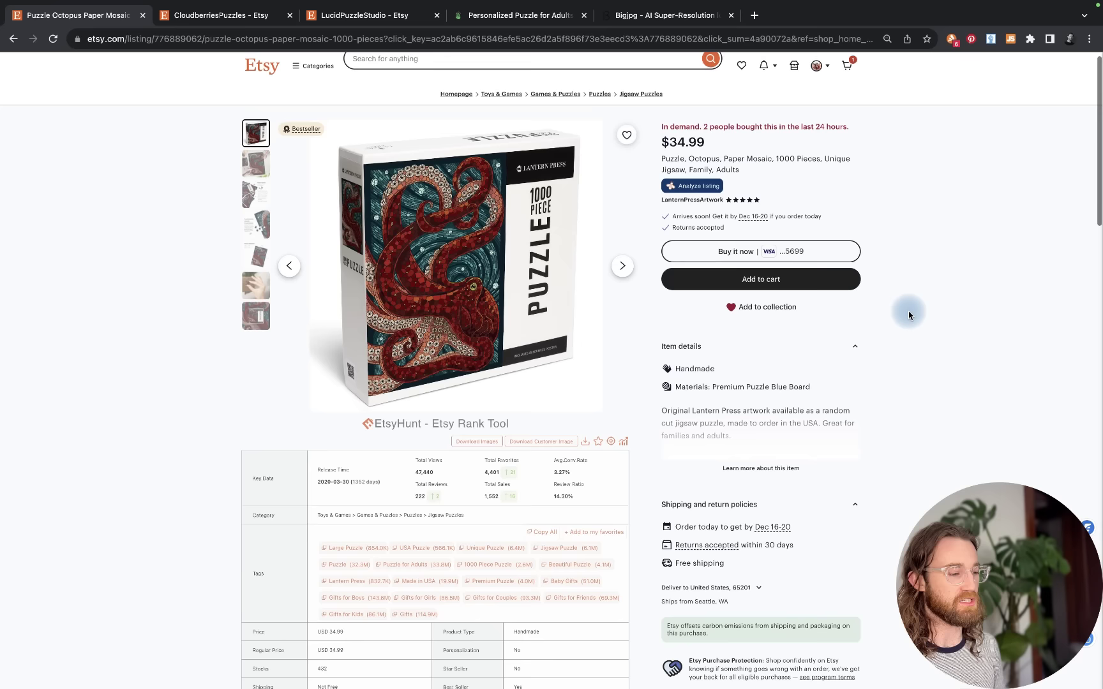
pyautogui.scroll(-1, 1016, 180)
pyautogui.scroll(-10, 930, 217)
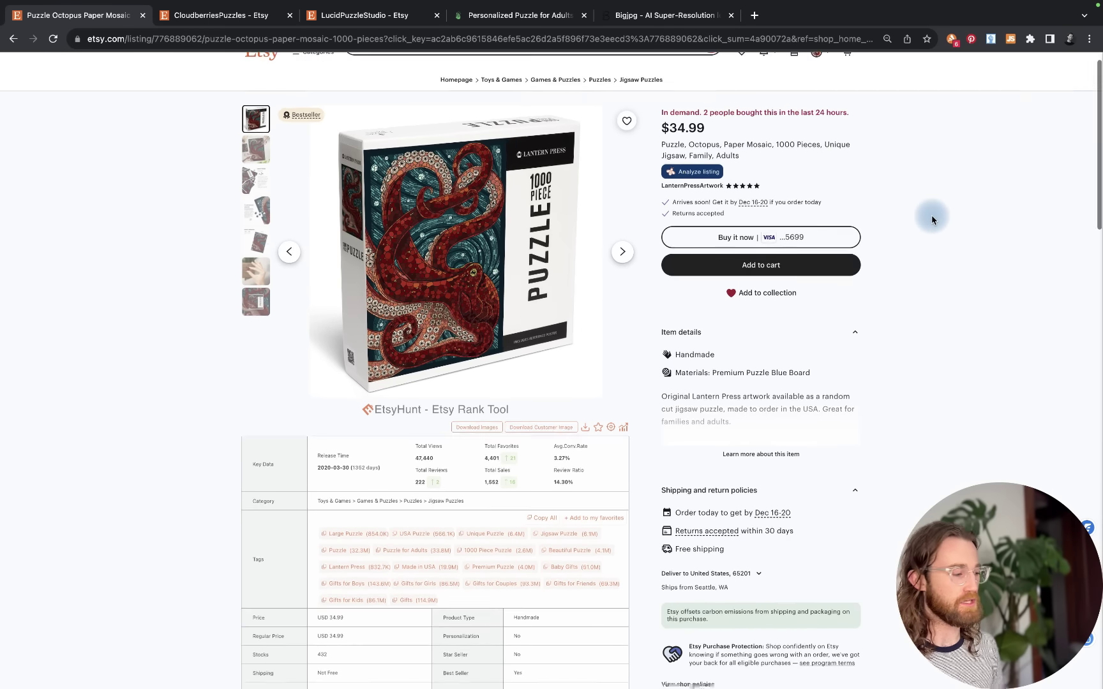
pyautogui.scroll(6, 413, 352)
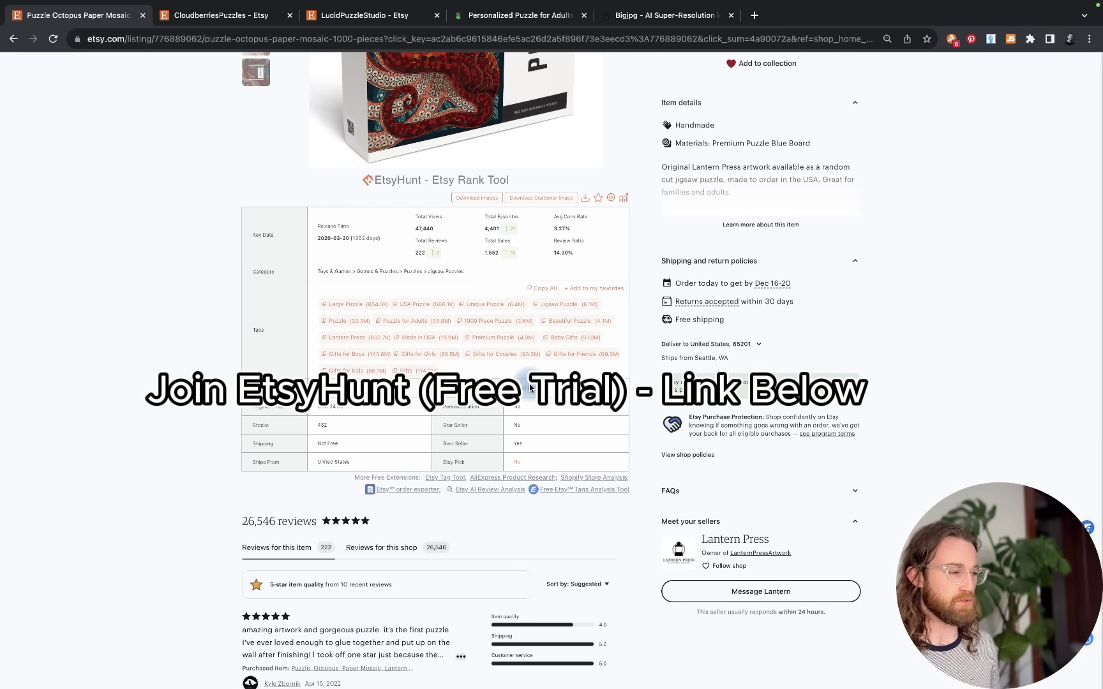
pyautogui.scroll(-2, 528, 382)
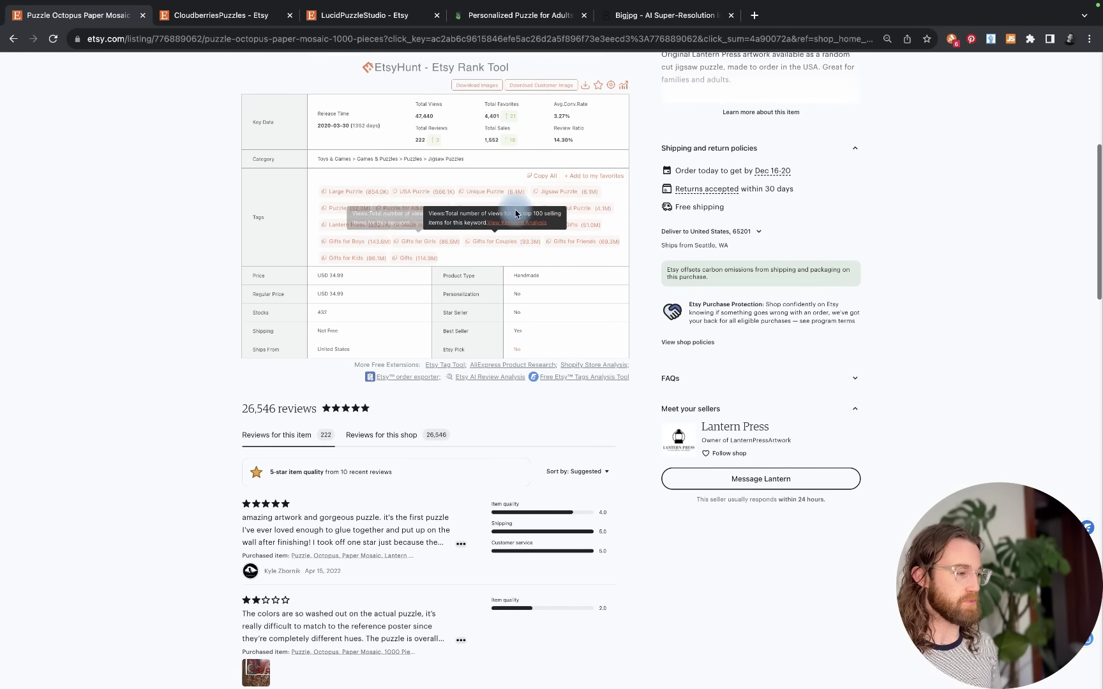
pyautogui.scroll(-1, 462, 315)
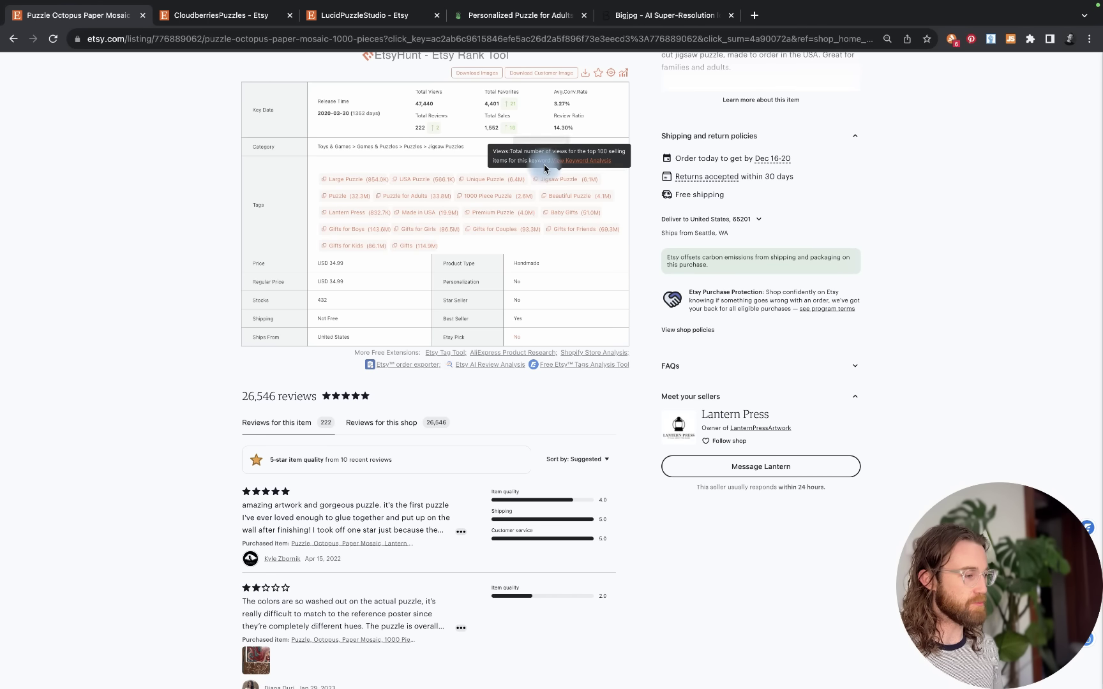
# Look through the listing's reviews and related items, then return to the Printify product page
pyautogui.scroll(-8, 508, 301)
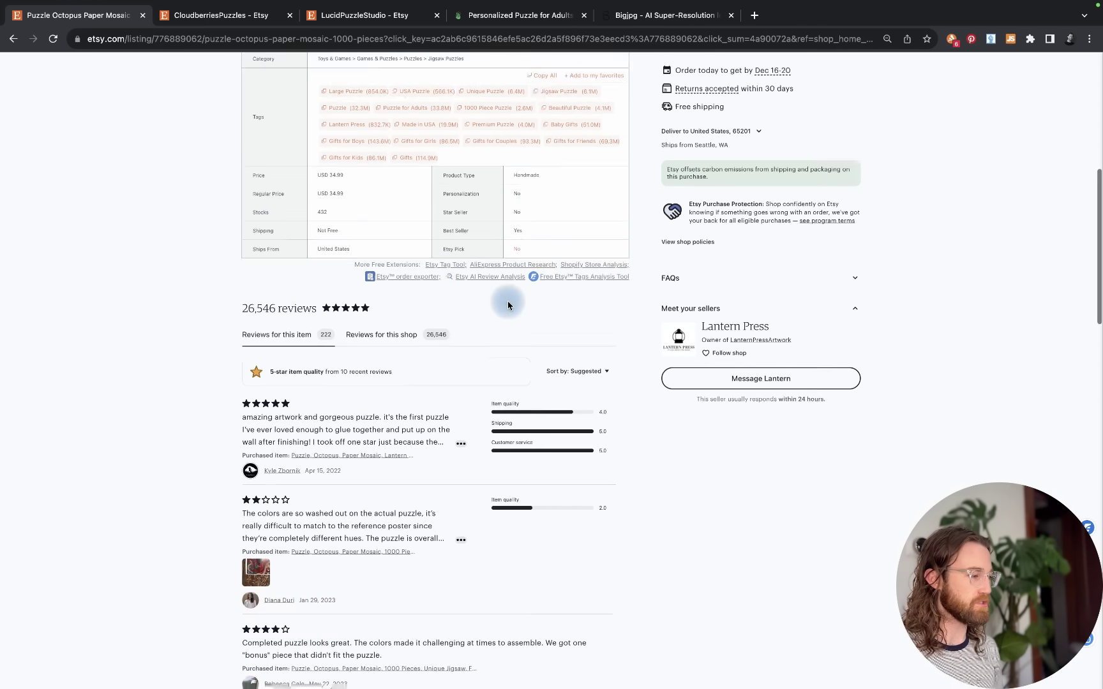
pyautogui.scroll(-15, 508, 306)
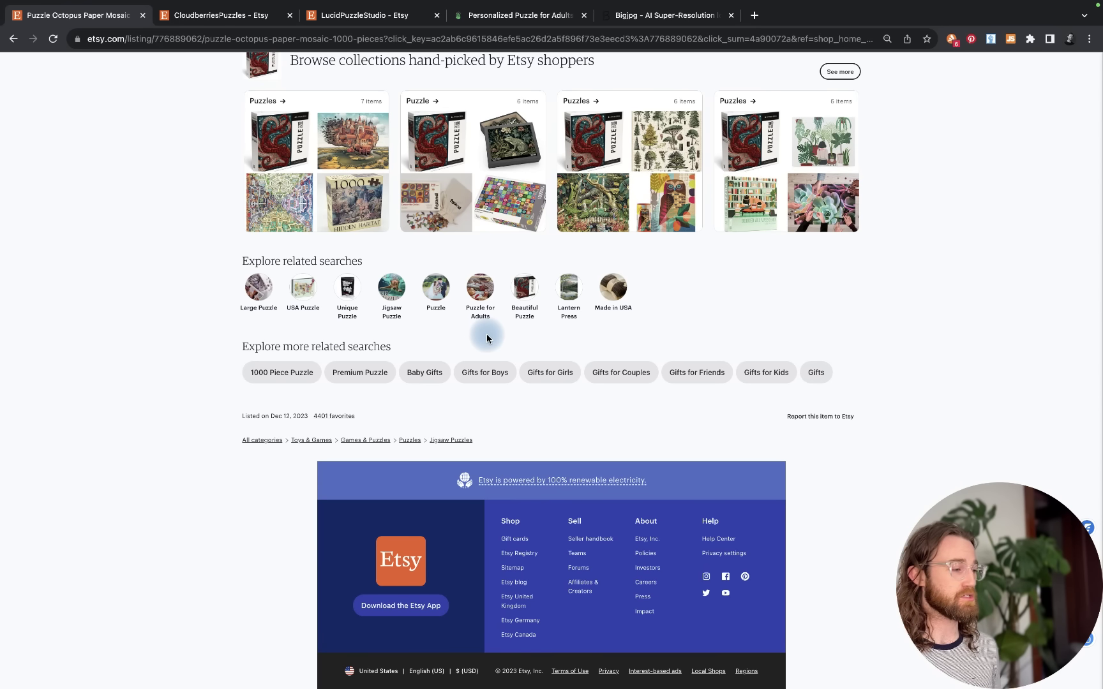
pyautogui.scroll(15, 487, 339)
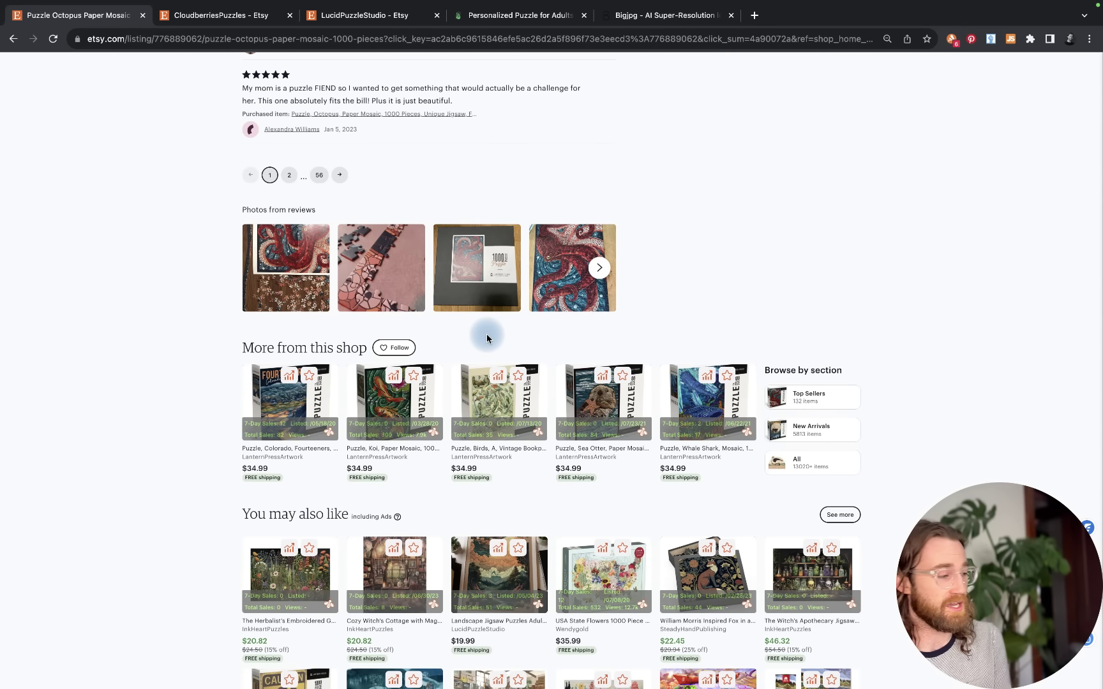
pyautogui.scroll(12, 539, 180)
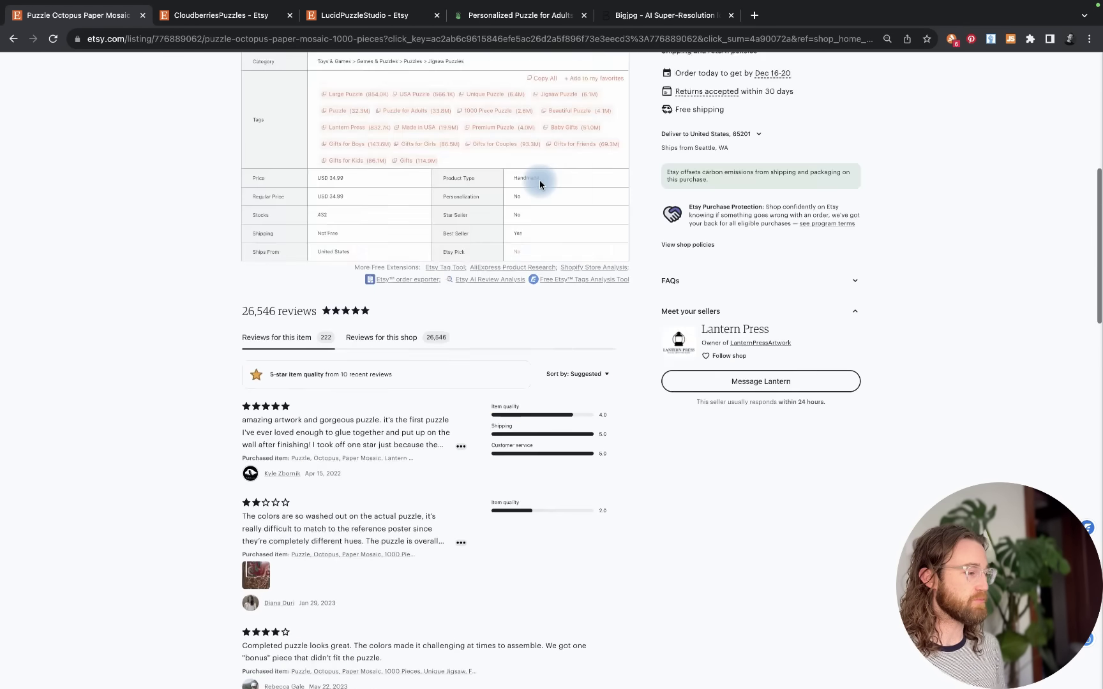
pyautogui.scroll(5, 539, 185)
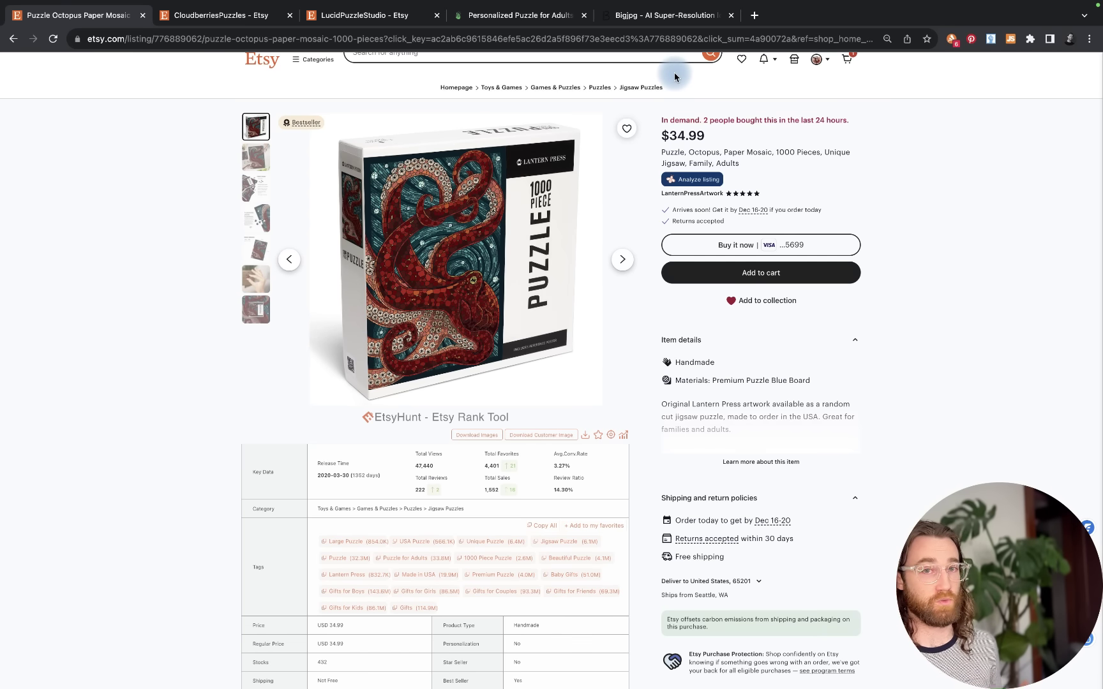
pyautogui.press('super+4')
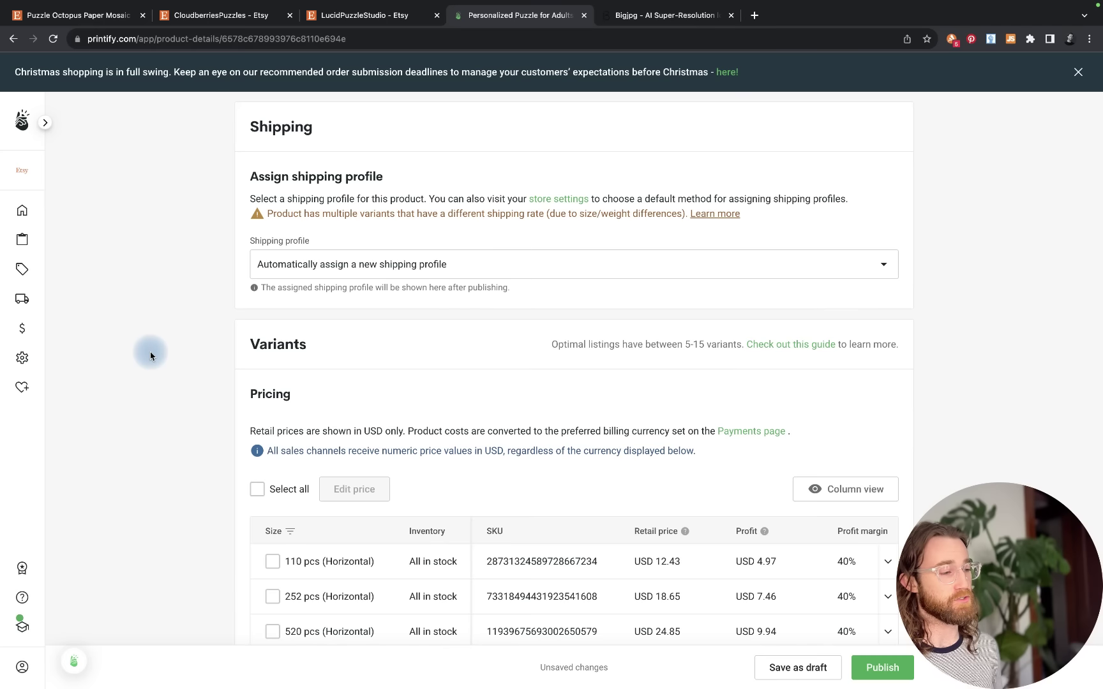
# Set the 110 pcs and 252 pcs retail prices to USD 19.95 and 27.95
pyautogui.scroll(-5, 151, 356)
pyautogui.click(672, 249)
pyautogui.write('19.95')
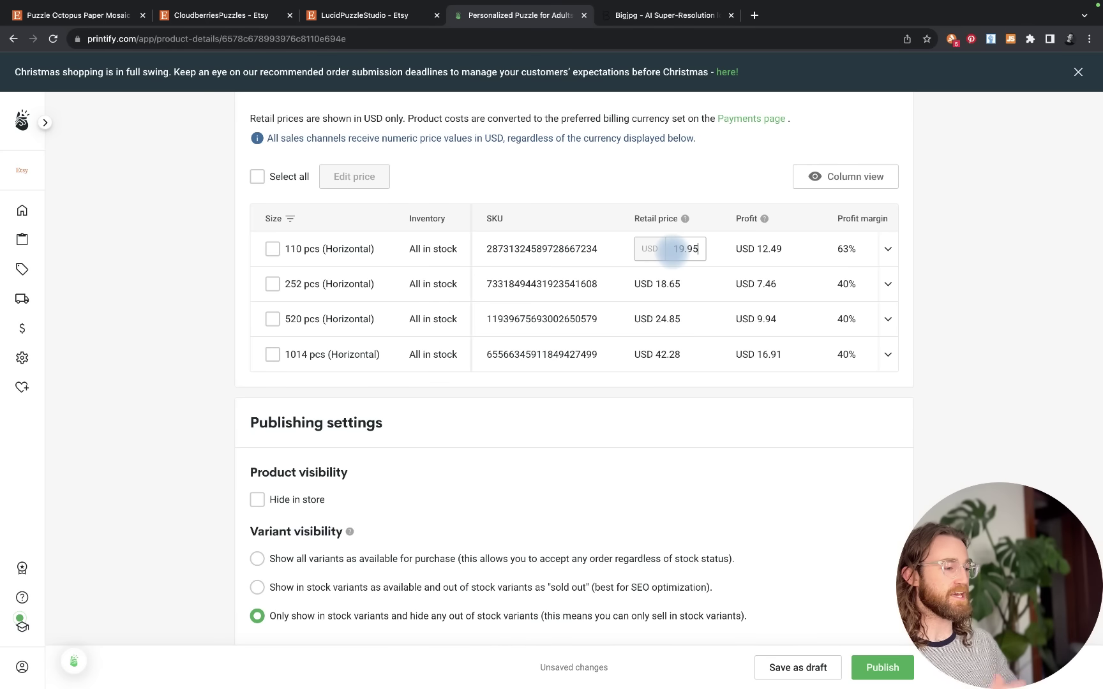
pyautogui.moveTo(642, 249); pyautogui.dragTo(677, 247)
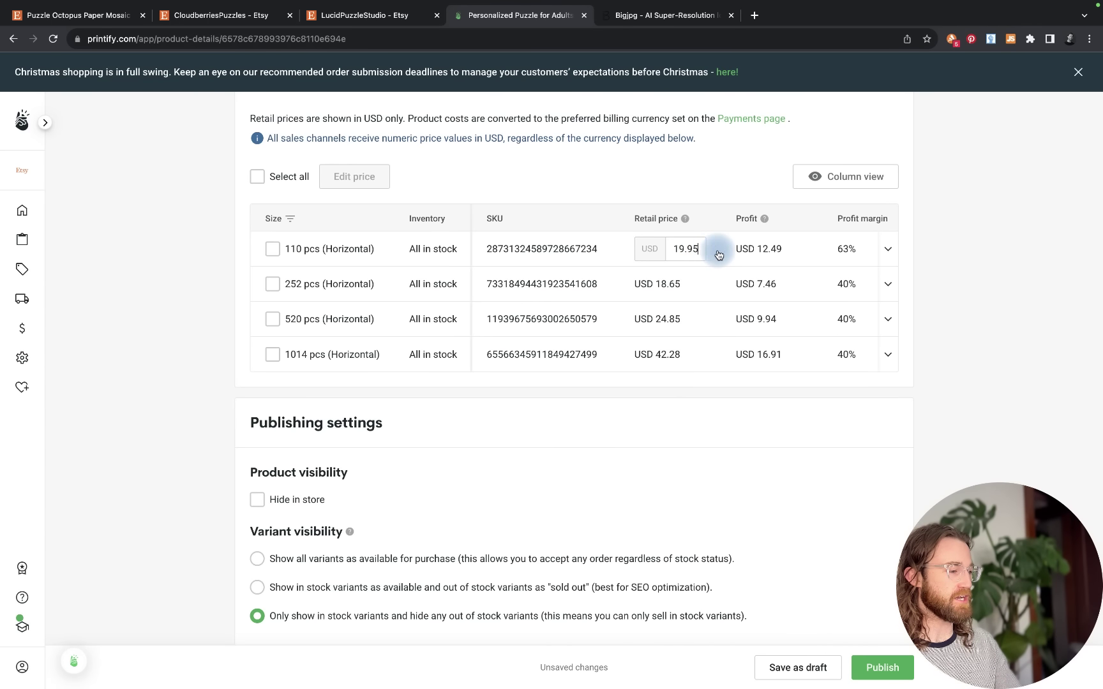
pyautogui.click(729, 192)
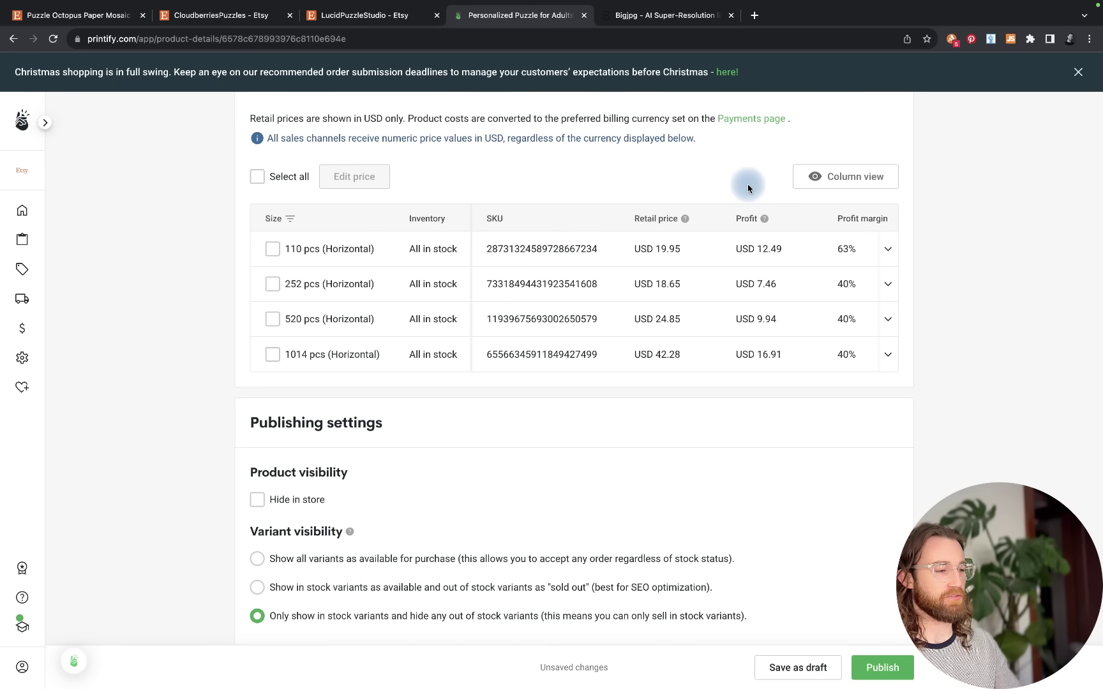
pyautogui.click(664, 287)
pyautogui.doubleClick(689, 284)
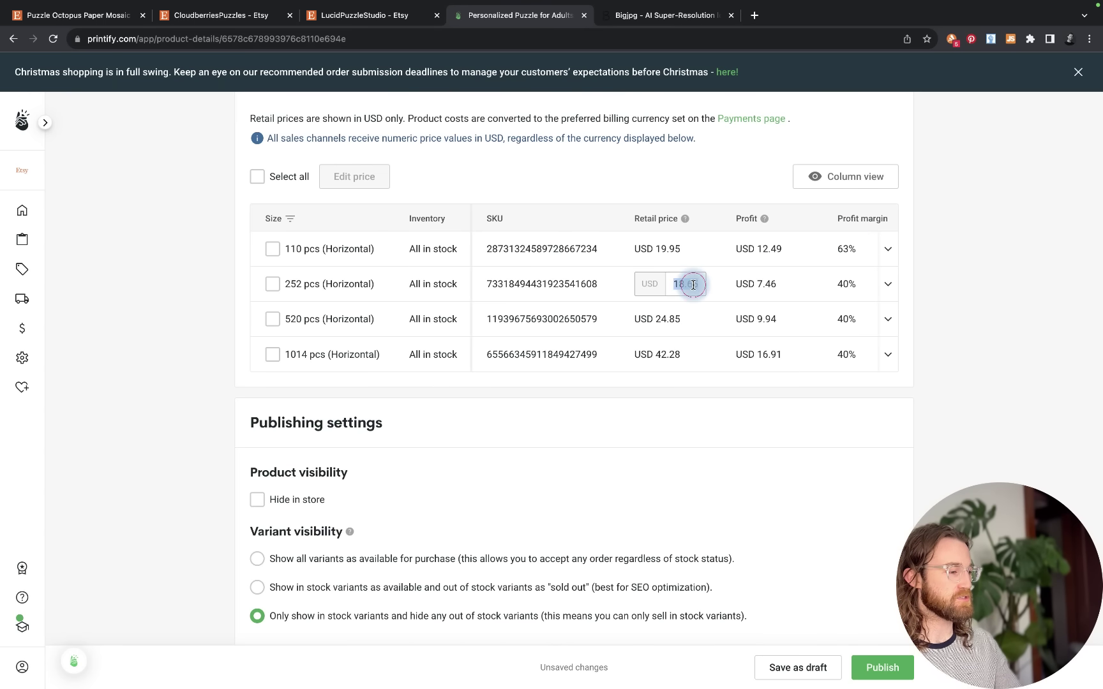
pyautogui.write('24.95')
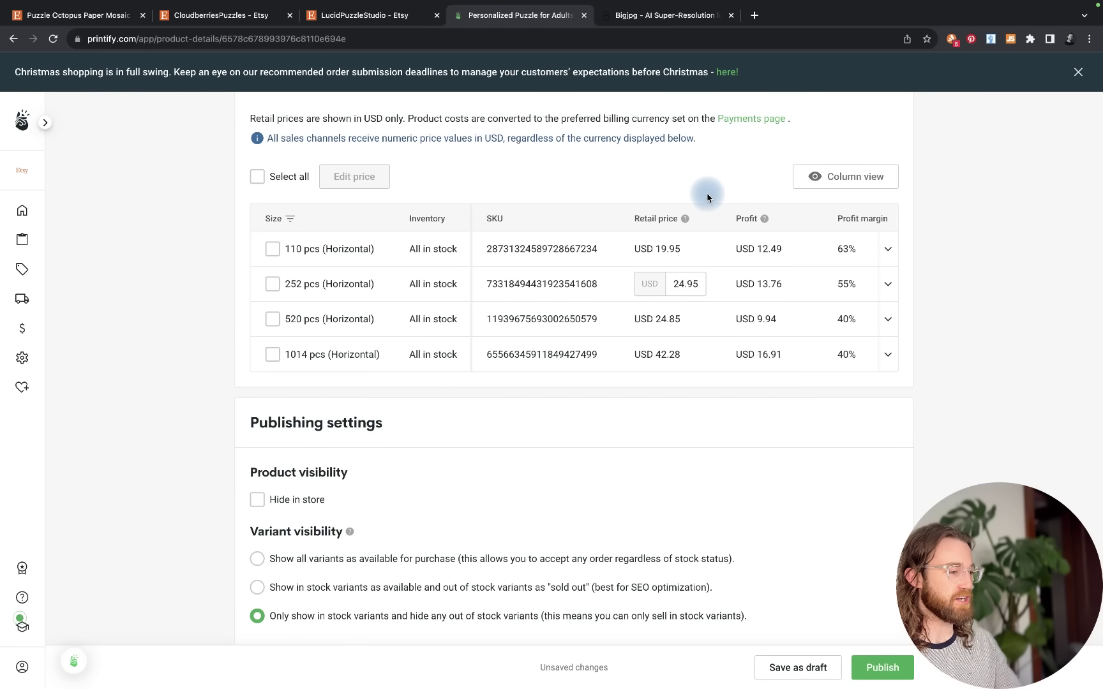
pyautogui.click(708, 192)
pyautogui.click(844, 275)
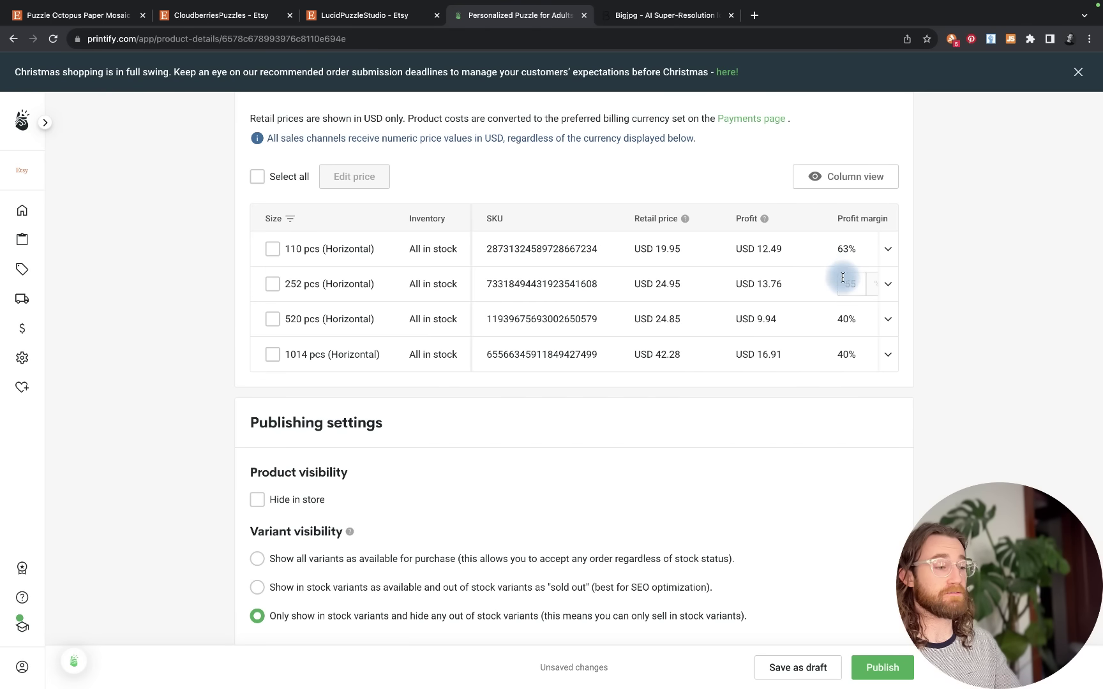
pyautogui.click(677, 319)
pyautogui.click(671, 284)
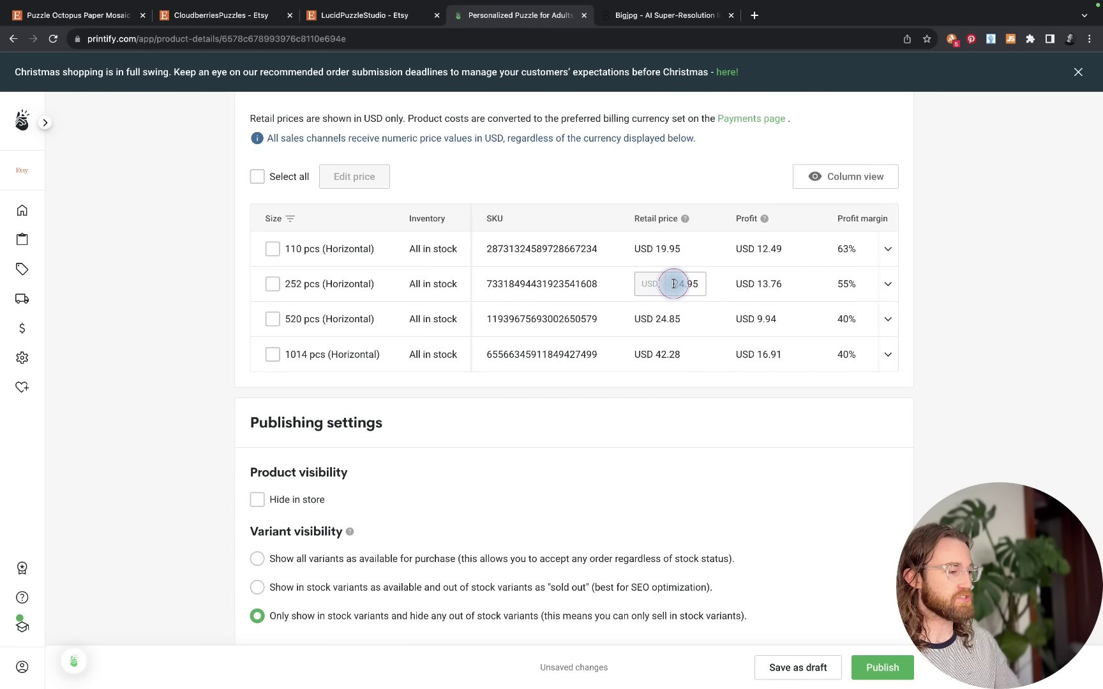
pyautogui.doubleClick(675, 284)
pyautogui.write('27.95')
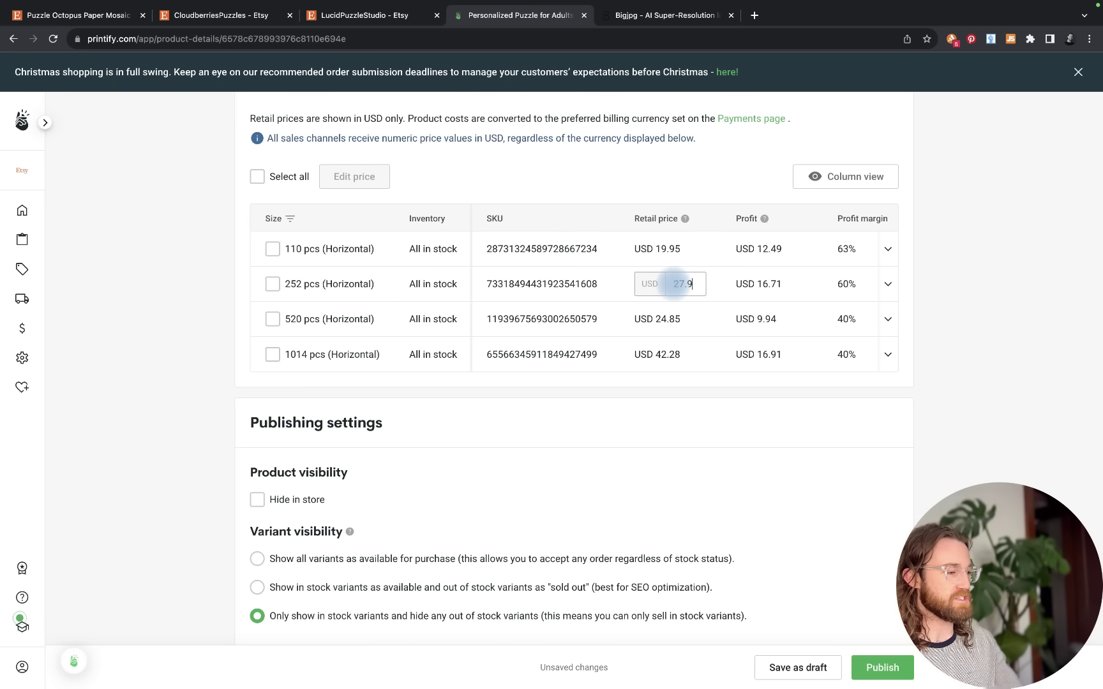
pyautogui.click(708, 192)
# Set the 520 pcs and 1014 pcs retail prices to USD 34.95 and 44.95
pyautogui.click(677, 318)
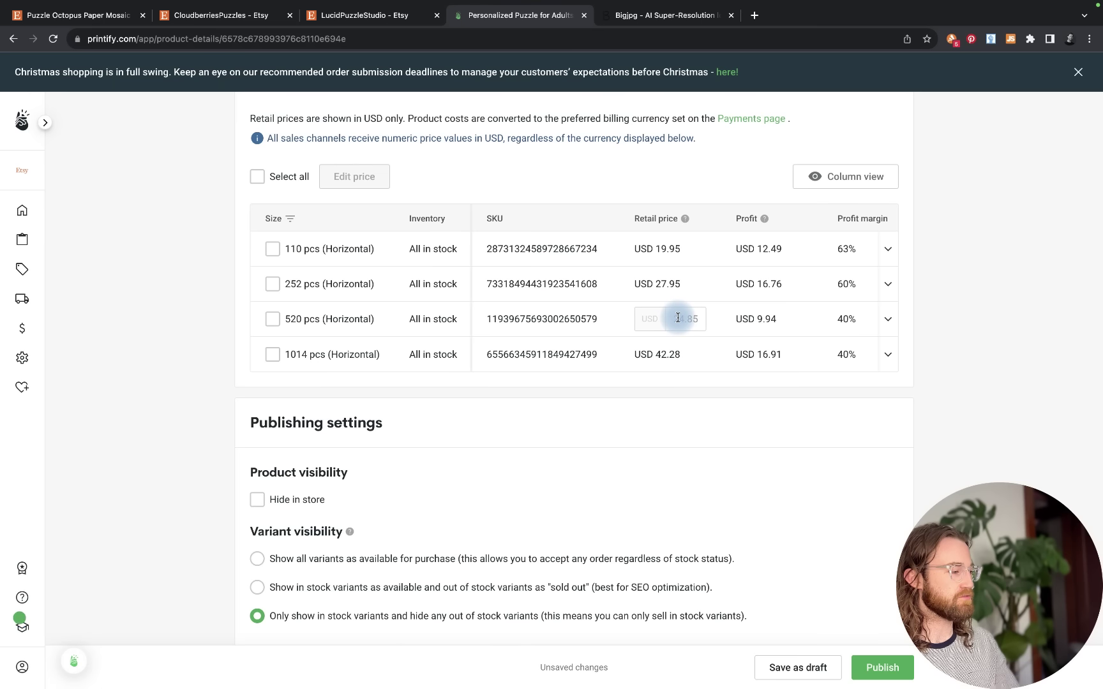
pyautogui.doubleClick(683, 319)
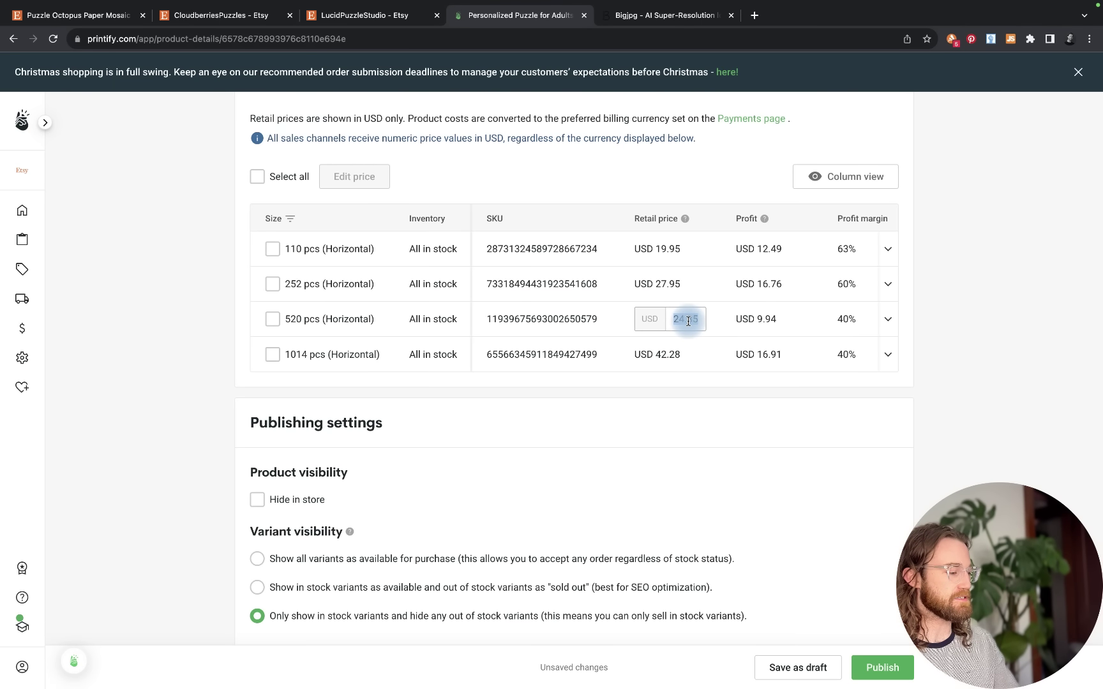
pyautogui.write('29.95')
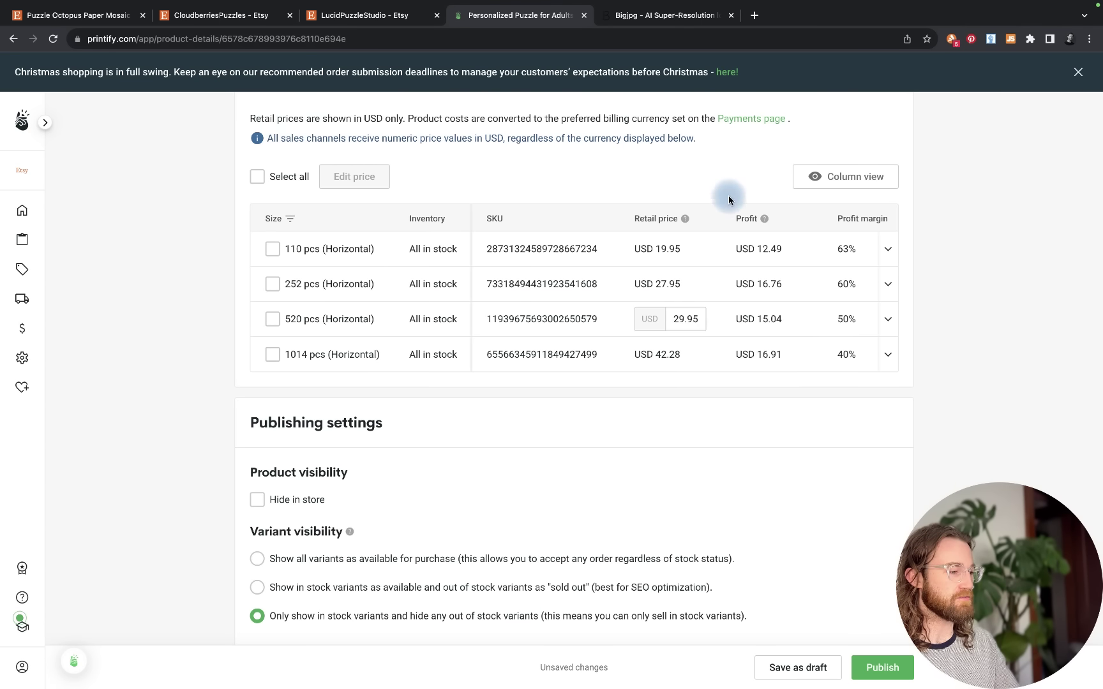
pyautogui.press('super+a')
pyautogui.write('34.95')
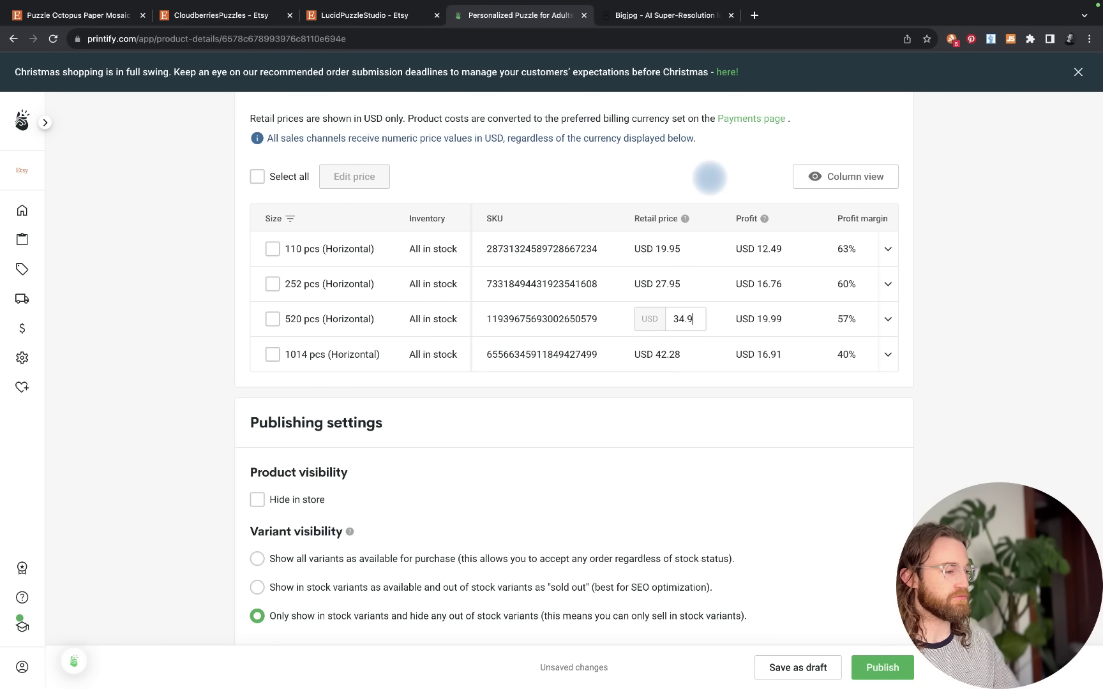
pyautogui.click(671, 355)
pyautogui.press('super+a')
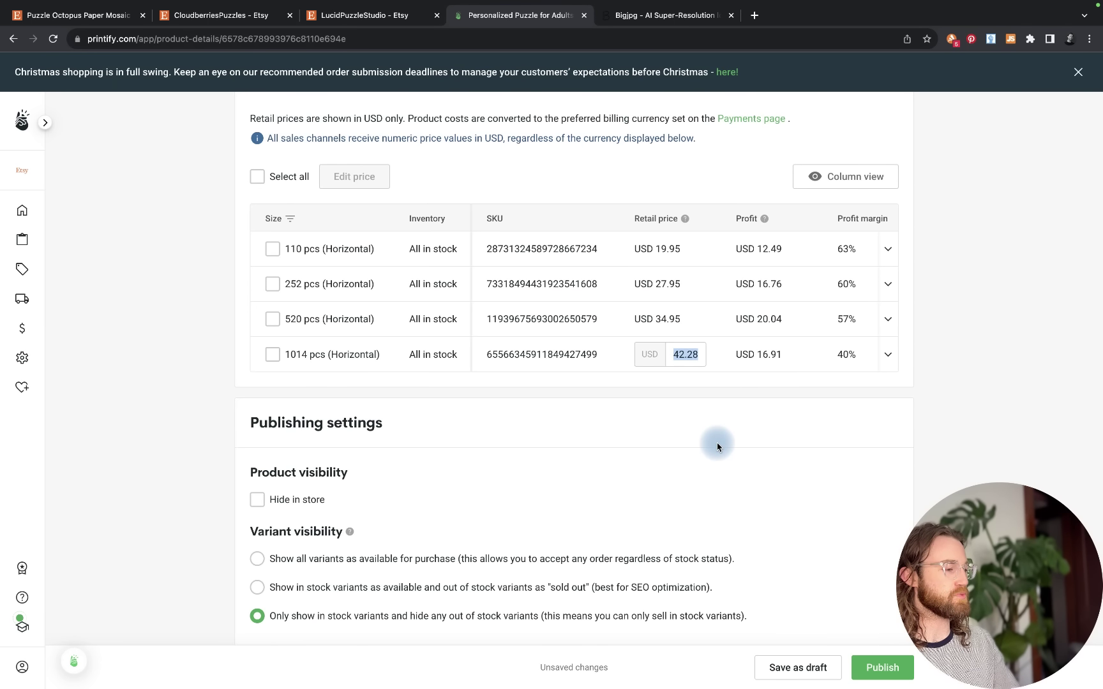
pyautogui.write('44.95')
pyautogui.click(736, 507)
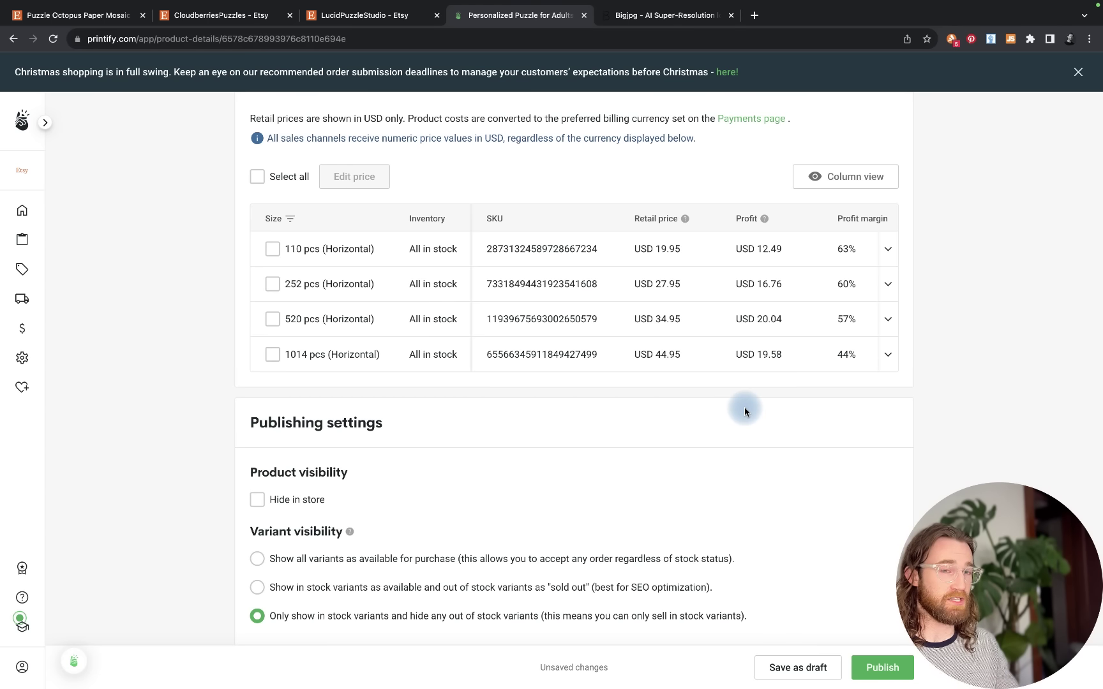
pyautogui.scroll(-2, 519, 482)
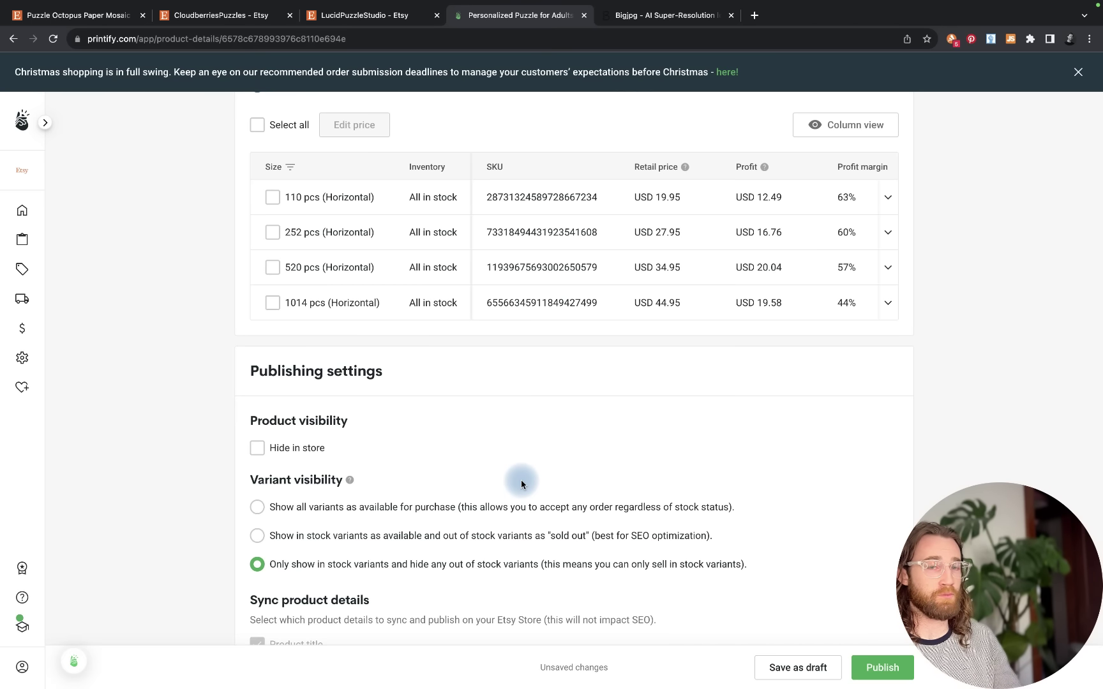
pyautogui.scroll(-5, 521, 484)
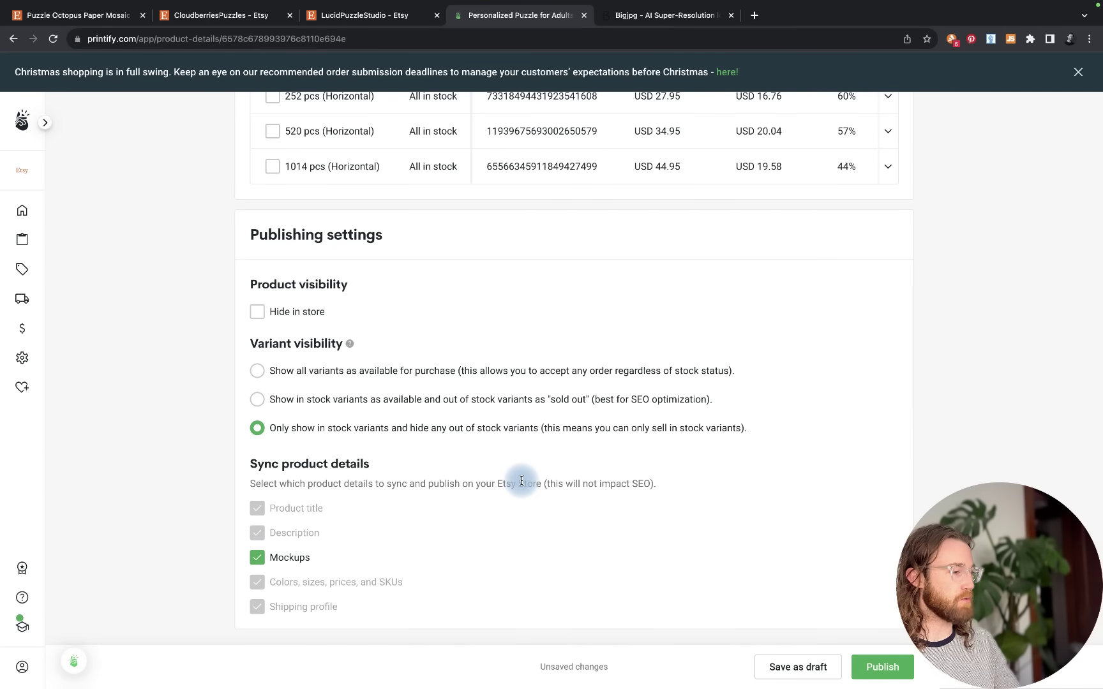